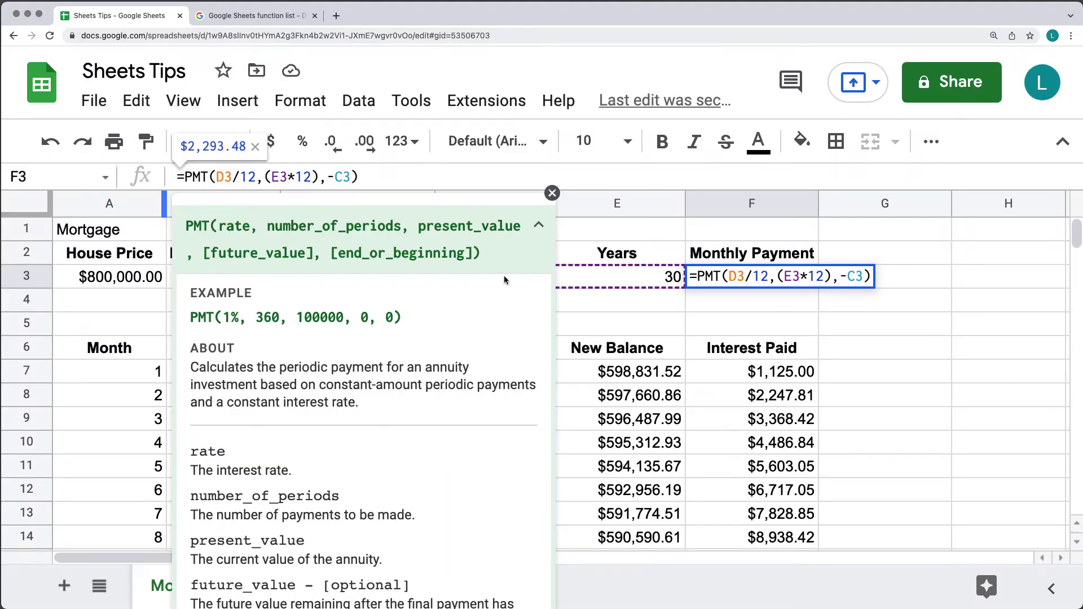
Step: Dismiss the PMT help popup and commit the Monthly Payment formula showing $2,293.48
click(552, 194)
click(129, 308)
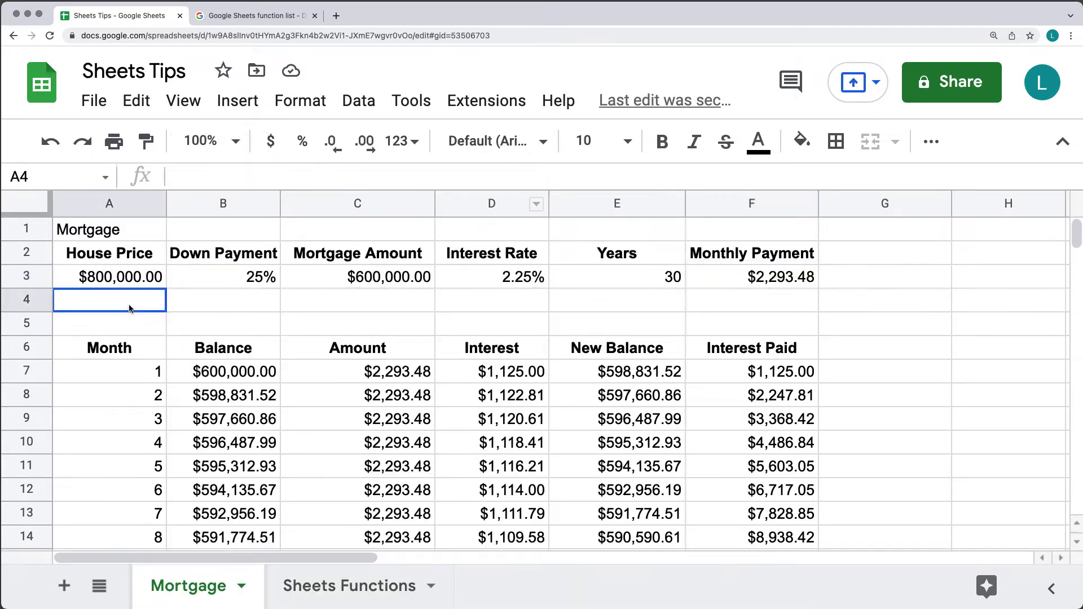
click(110, 286)
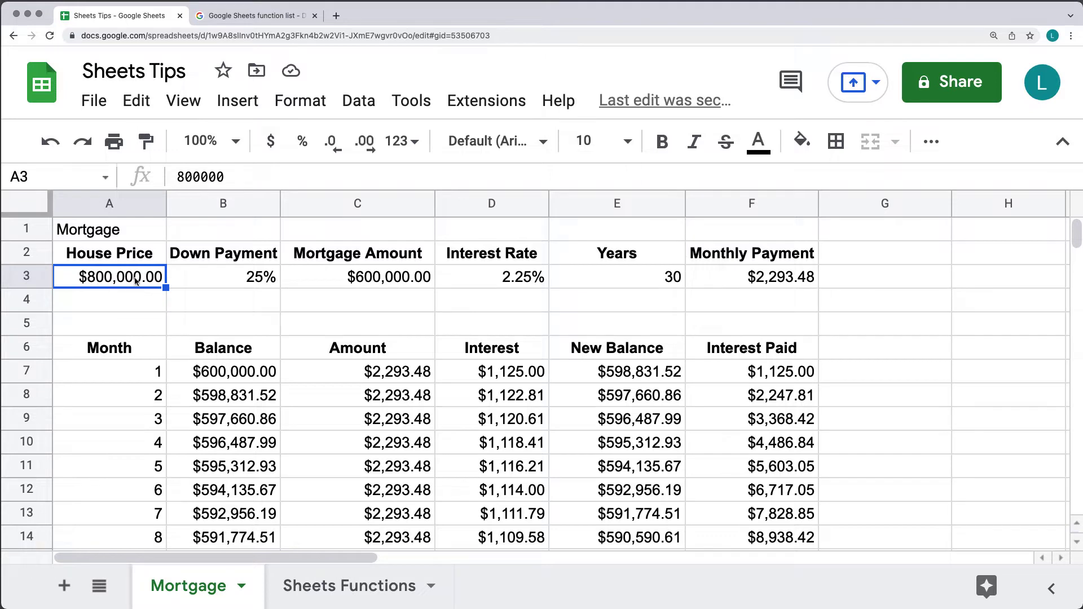
click(256, 282)
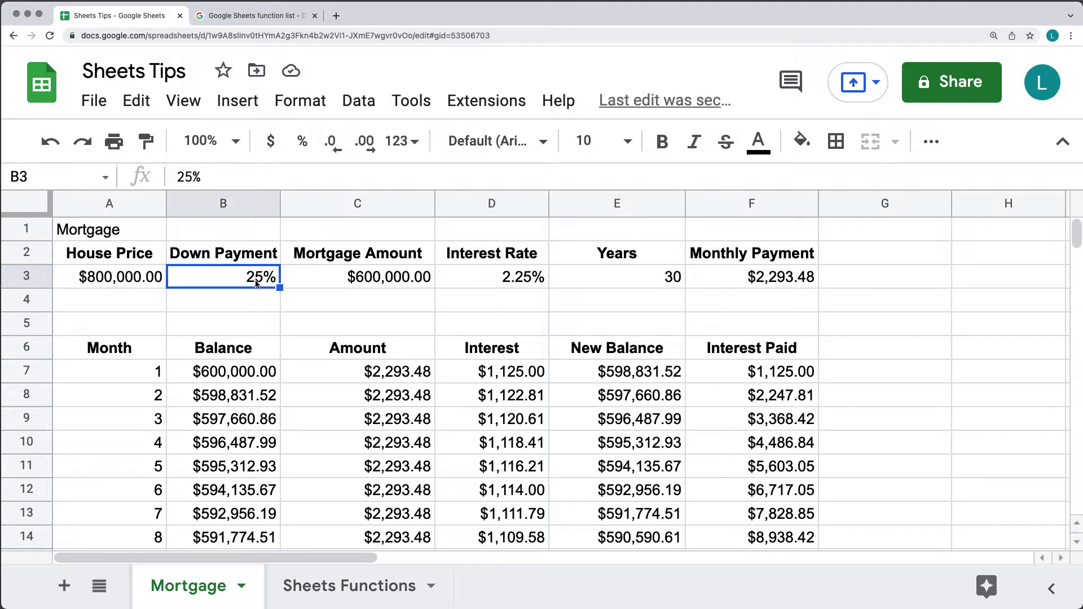
click(349, 282)
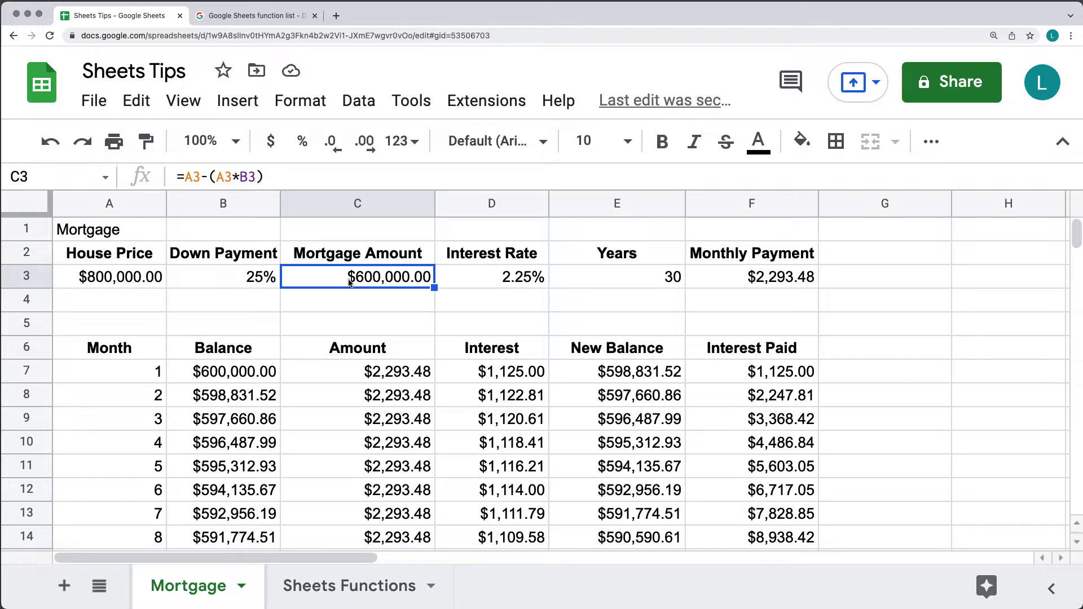
click(517, 278)
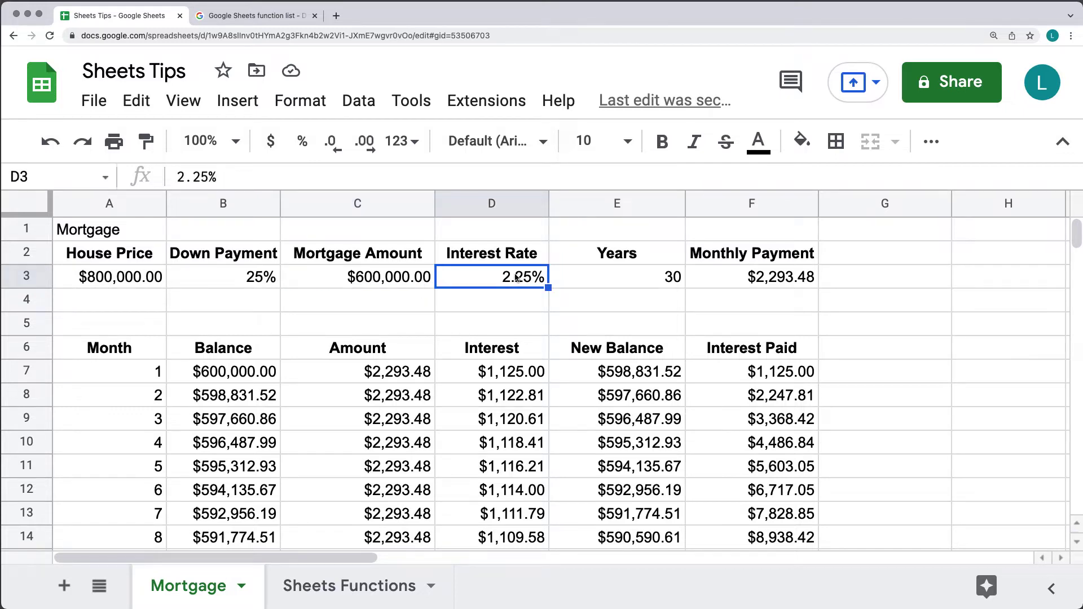
click(622, 280)
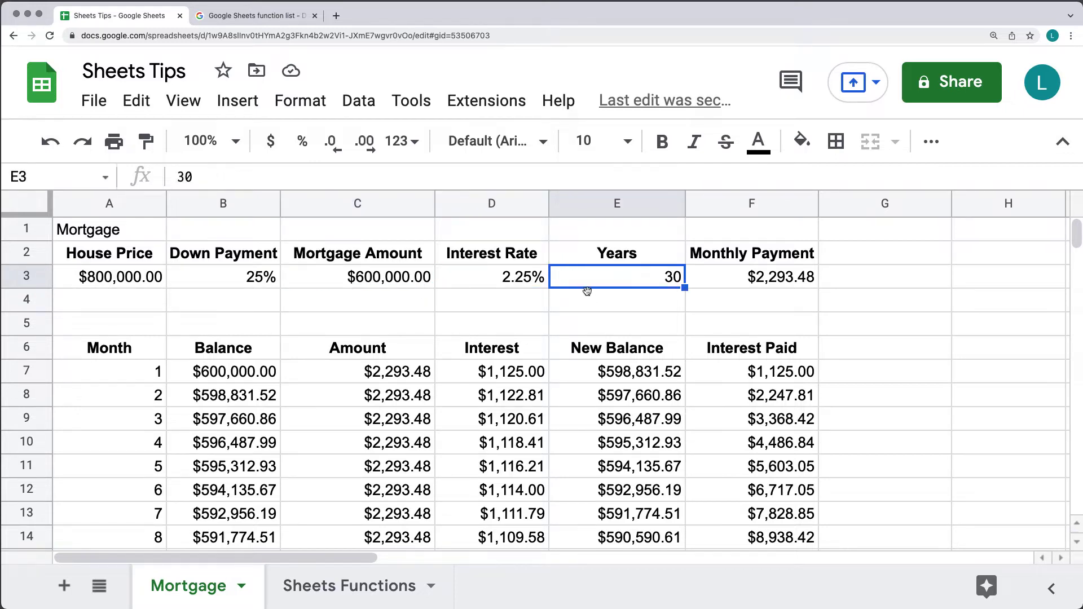
click(767, 280)
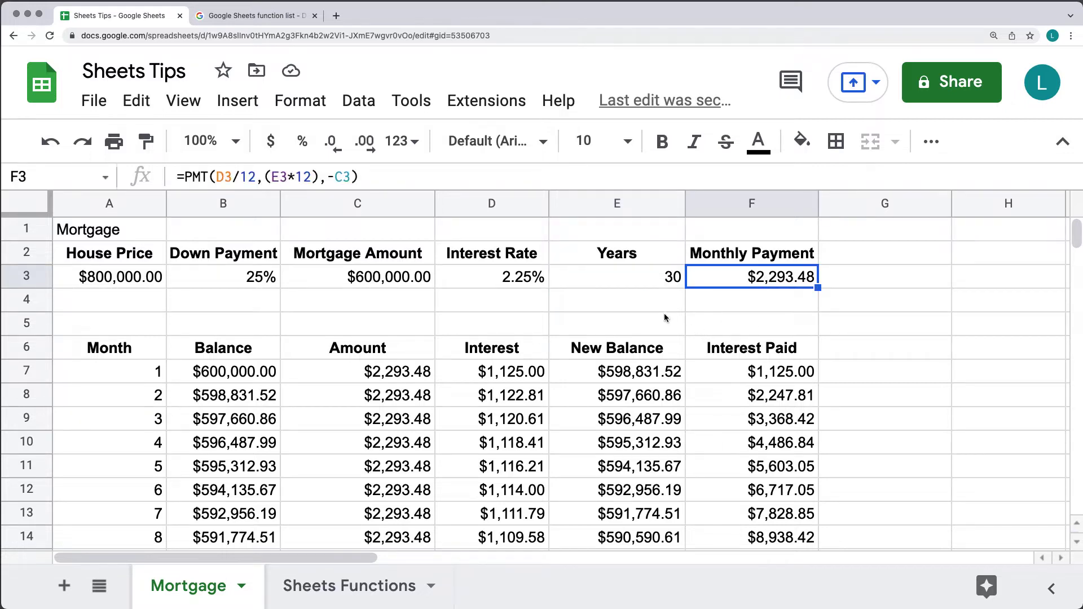
drag(107, 353, 737, 513)
scroll(699, 398, down, 5)
scroll(699, 389, down, 10)
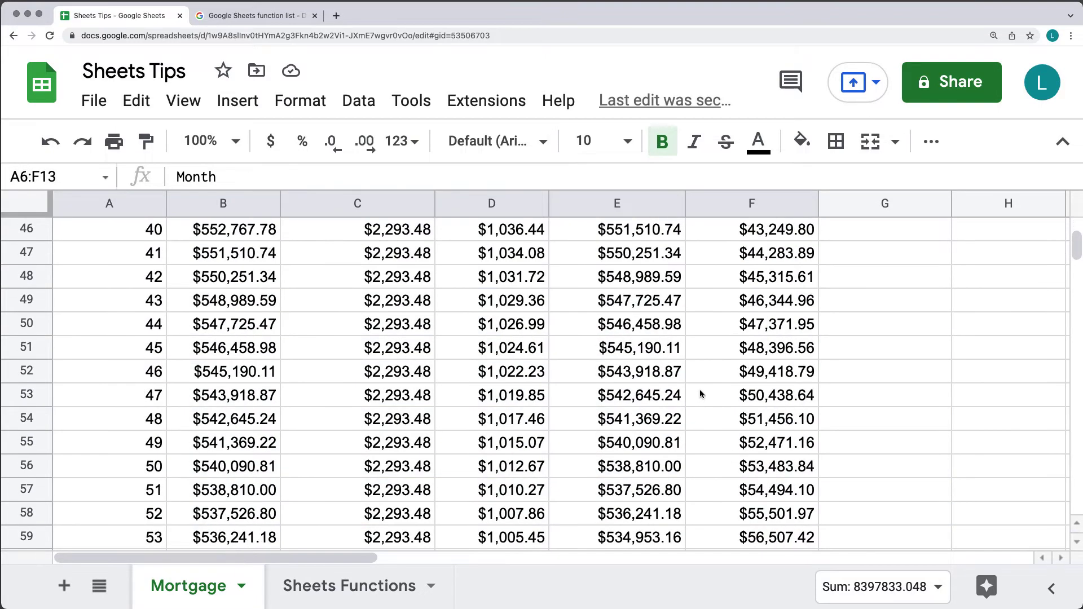
scroll(263, 381, up, 15)
click(111, 259)
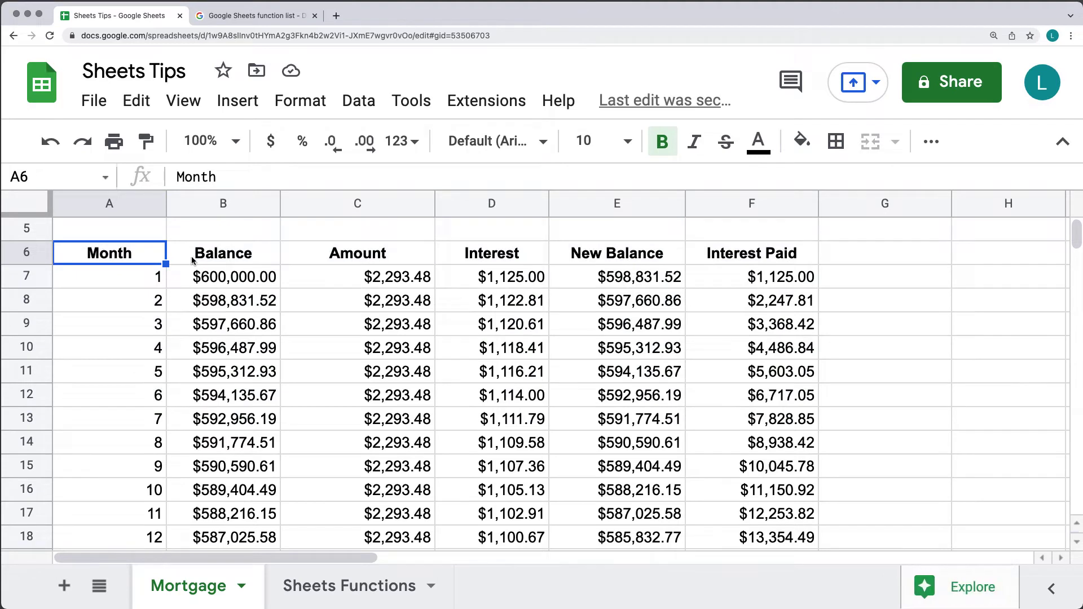
click(217, 259)
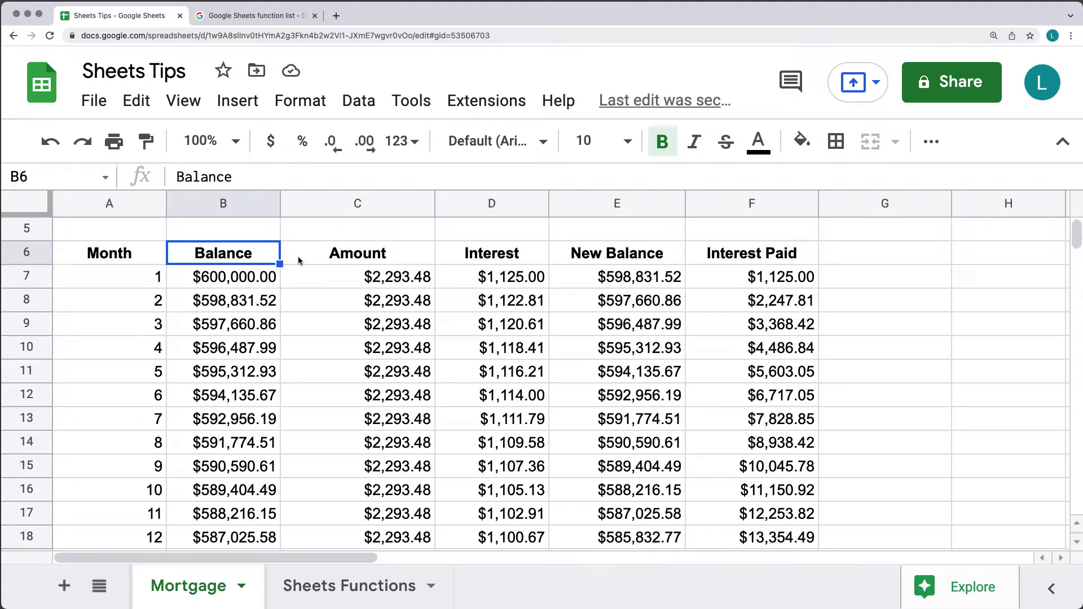
click(341, 260)
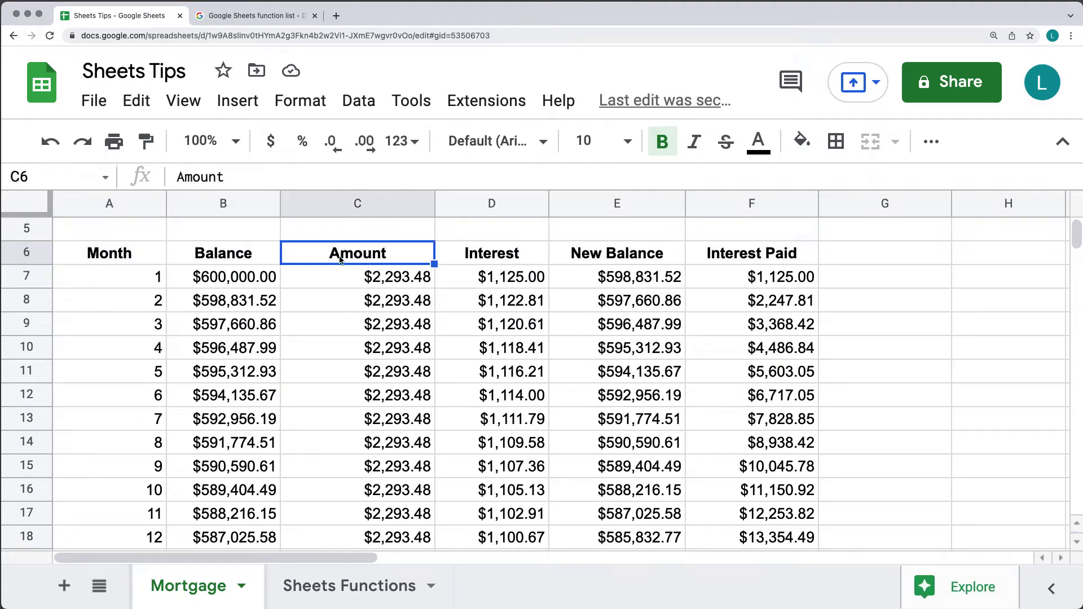
click(504, 258)
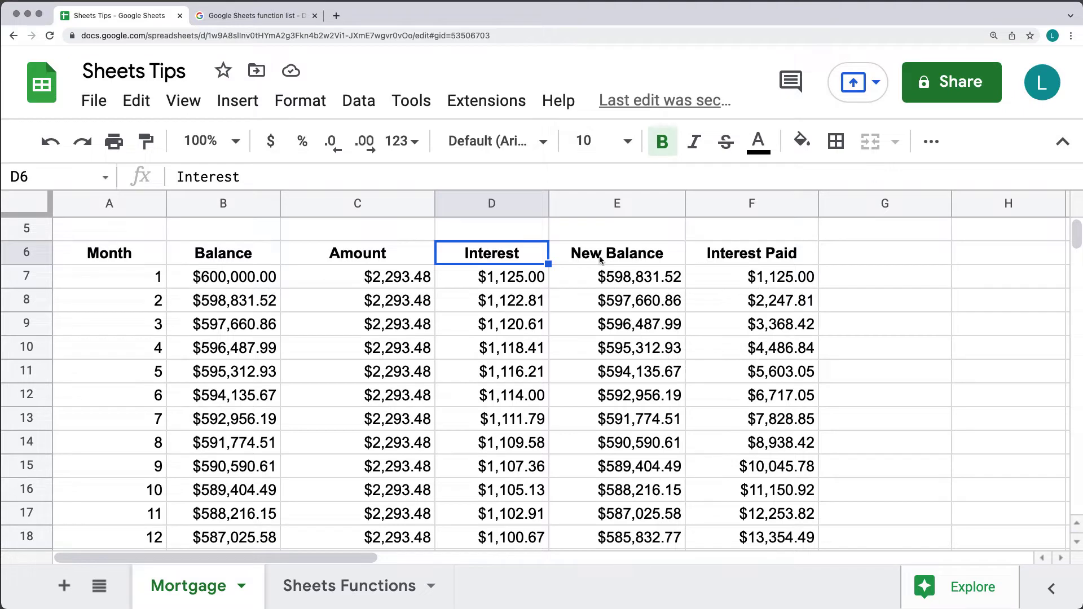
click(616, 255)
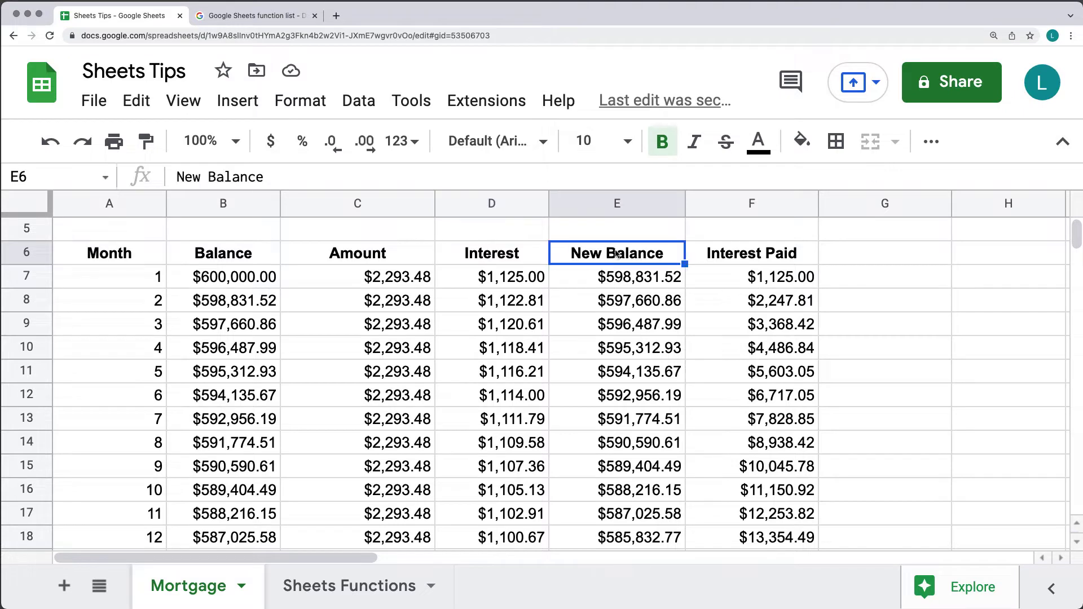
click(754, 259)
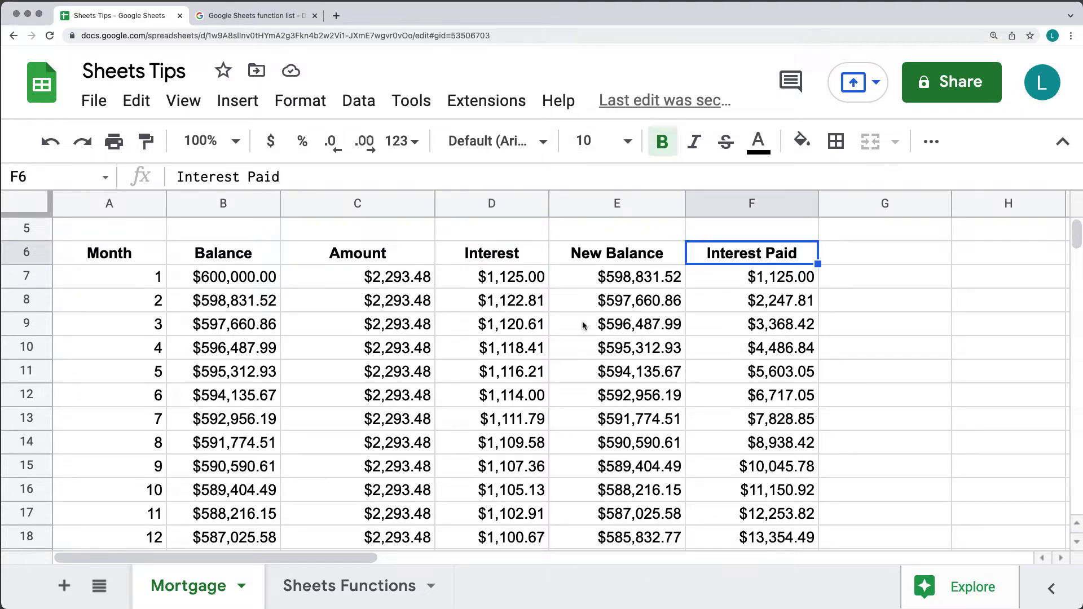
scroll(348, 338, down, 20)
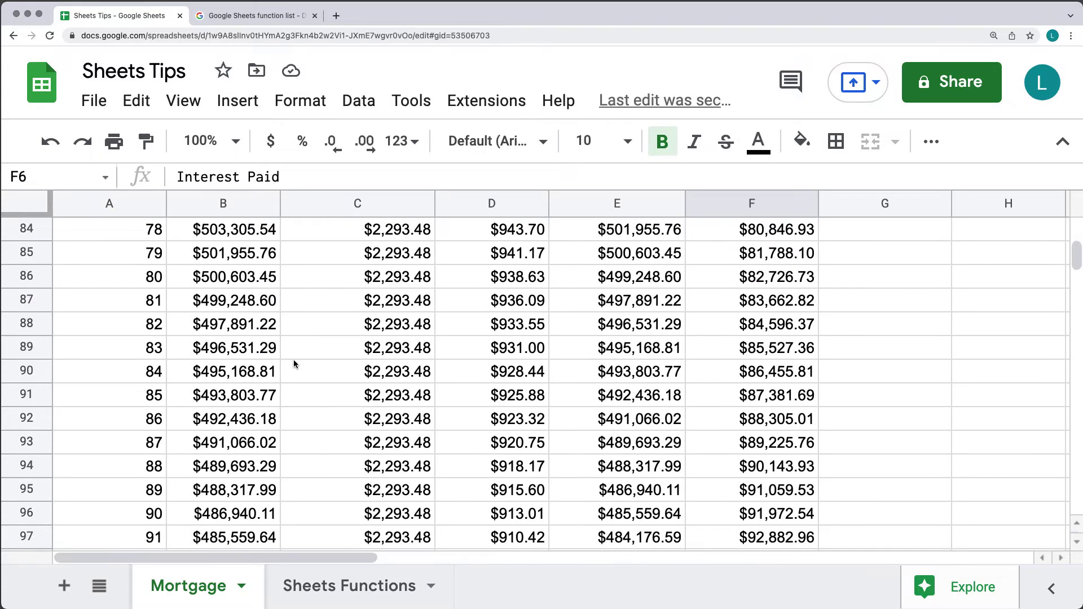
scroll(294, 364, down, 5)
scroll(293, 364, up, 1)
click(237, 443)
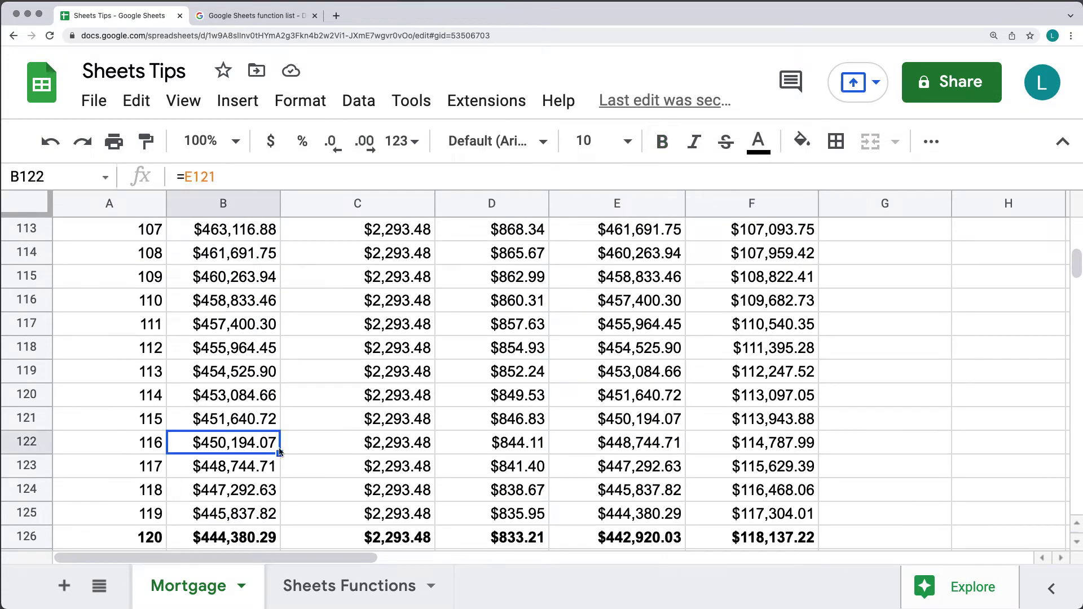
scroll(382, 388, down, 1)
drag(101, 448, 846, 443)
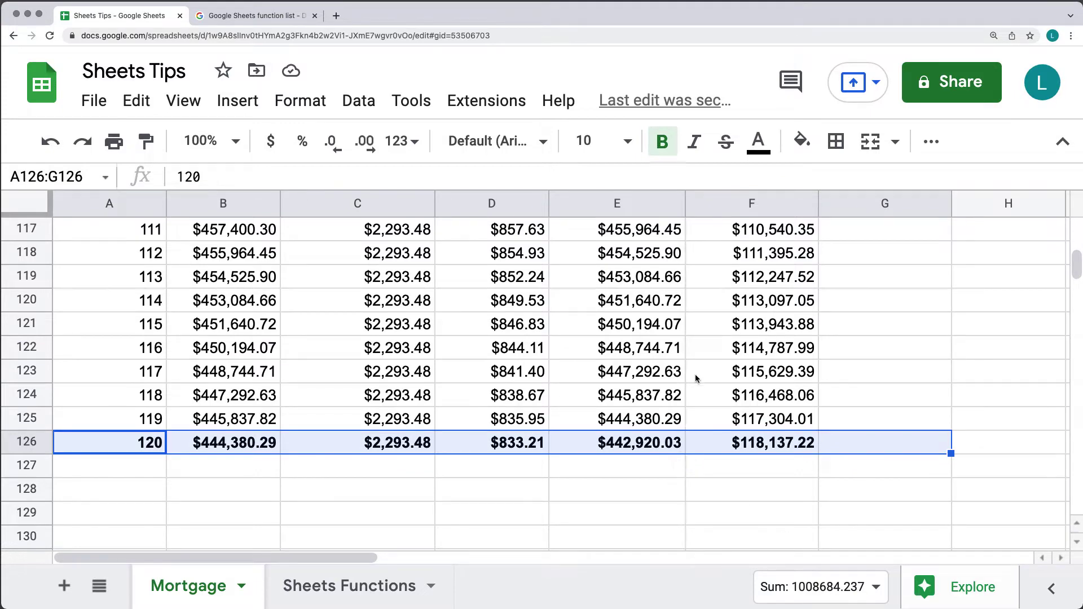
scroll(628, 334, down, 5)
scroll(626, 339, up, 20)
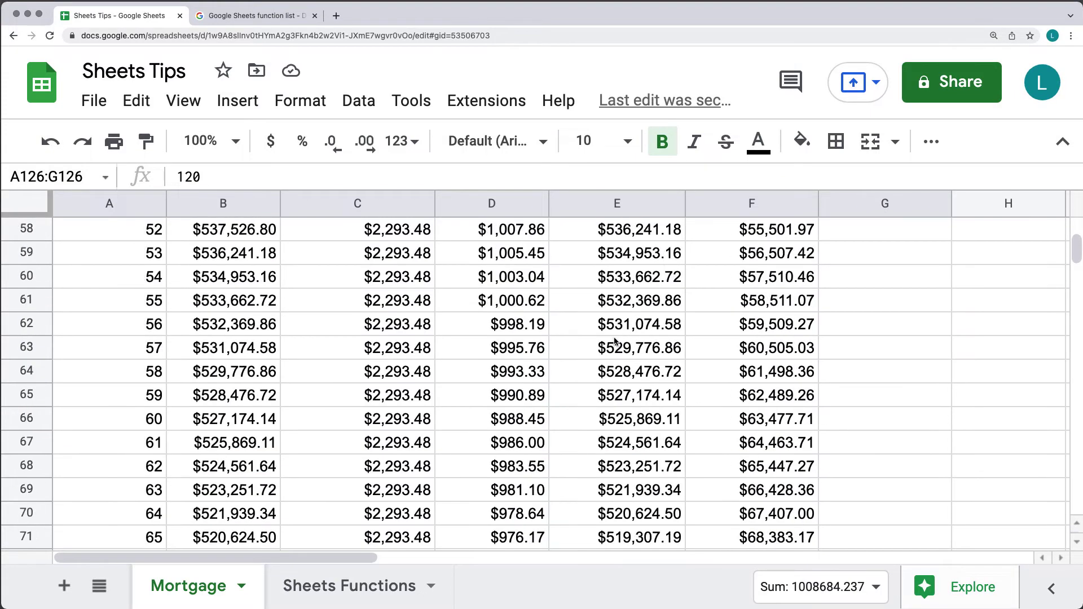
scroll(615, 341, up, 6)
Step: Change the interest rate input to 4.25% and check the recalculated Monthly Payment
click(676, 278)
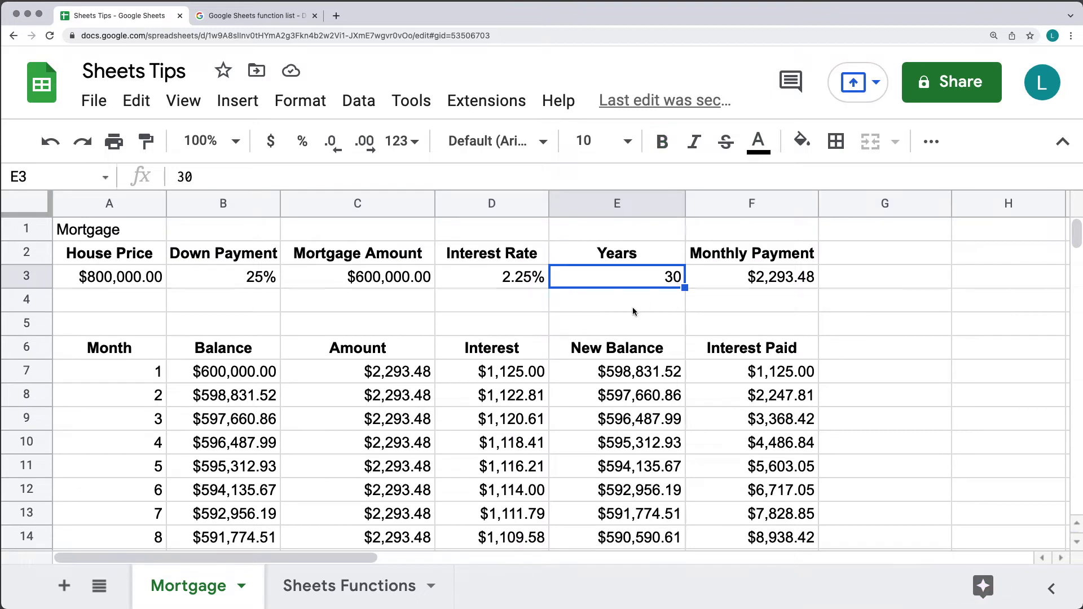
click(498, 282)
double_click(507, 276)
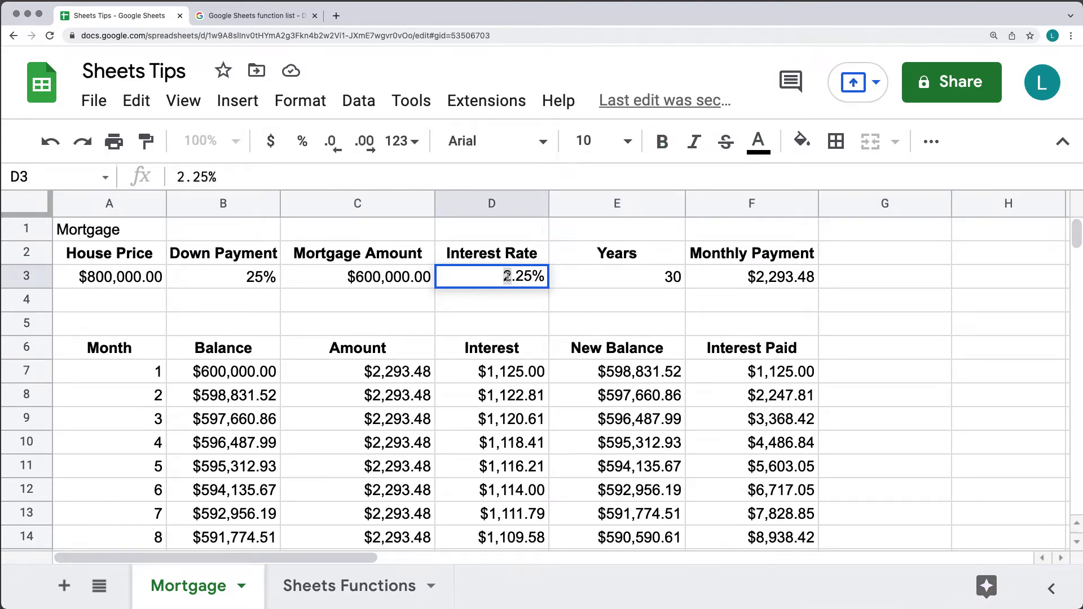
text(4)
click(585, 299)
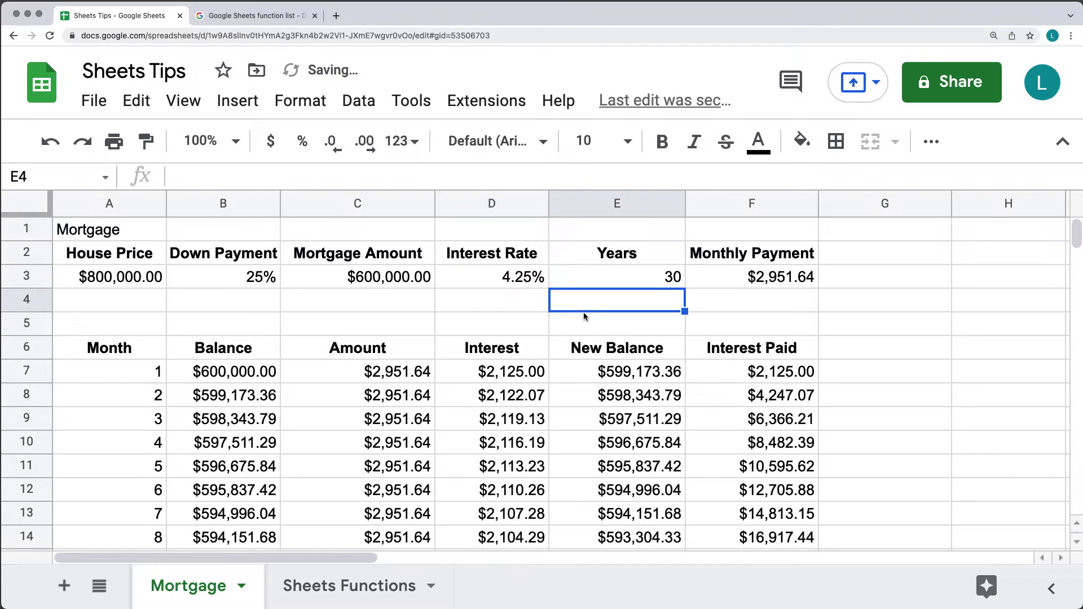
click(765, 280)
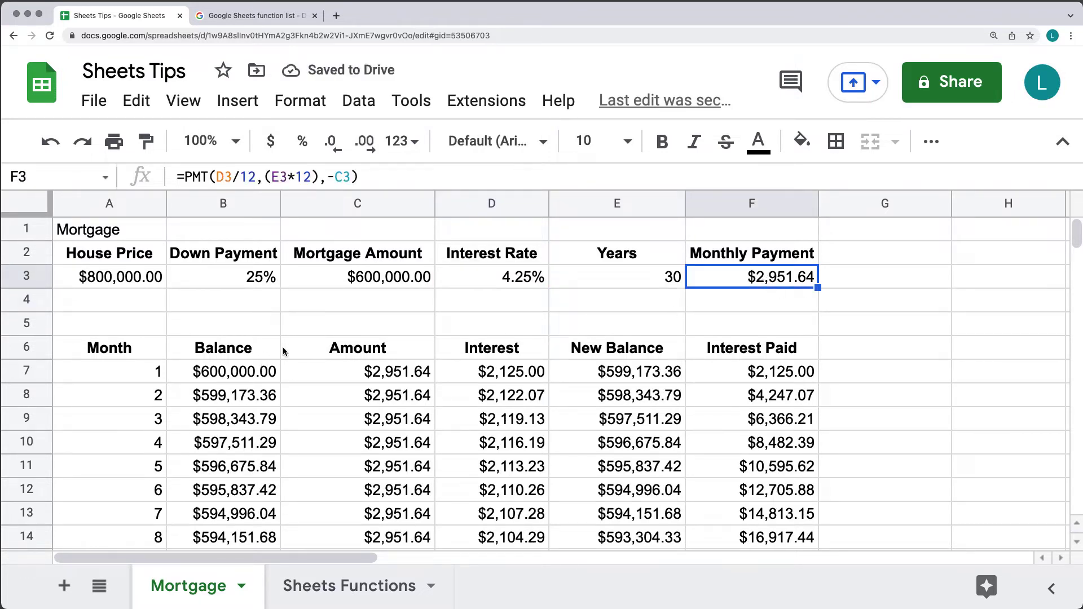
Step: Change the down payment to 15%, giving a $3,345.19 monthly payment
click(252, 277)
double_click(251, 277)
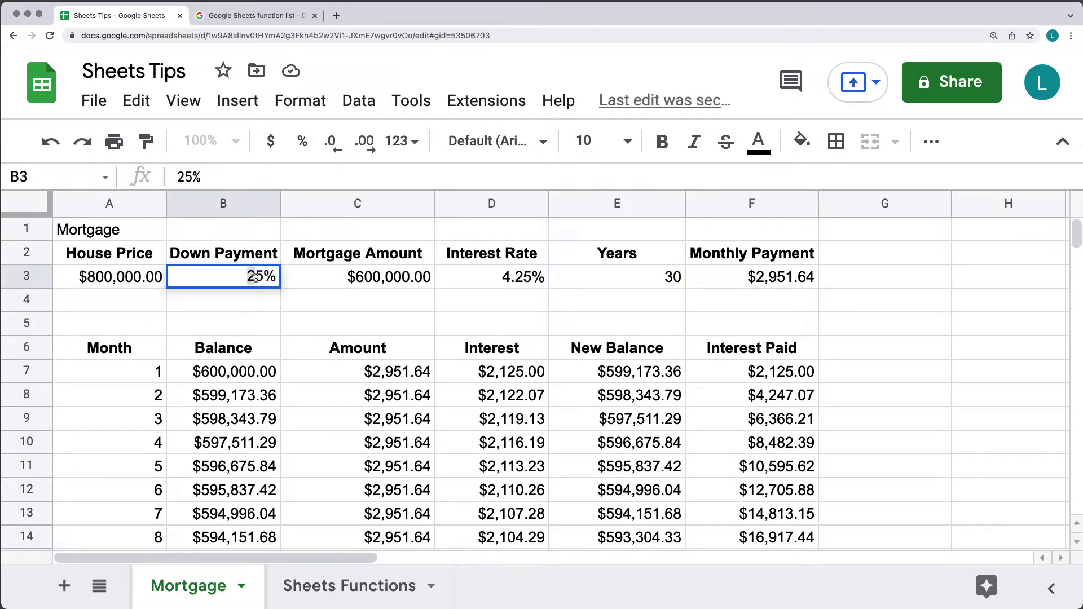
drag(247, 277, 255, 277)
text(1)
click(356, 307)
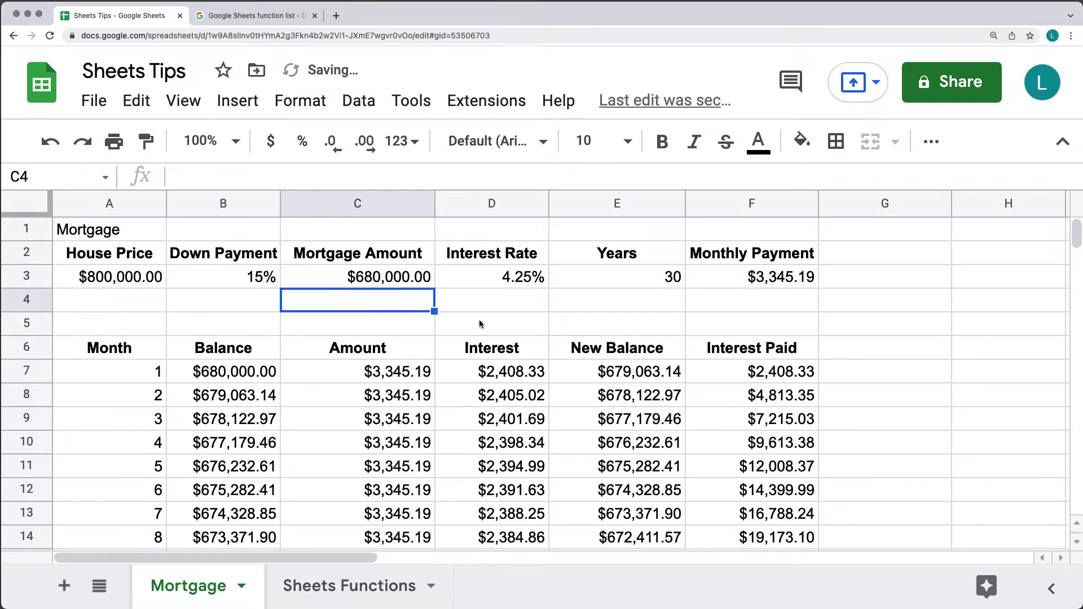
click(772, 285)
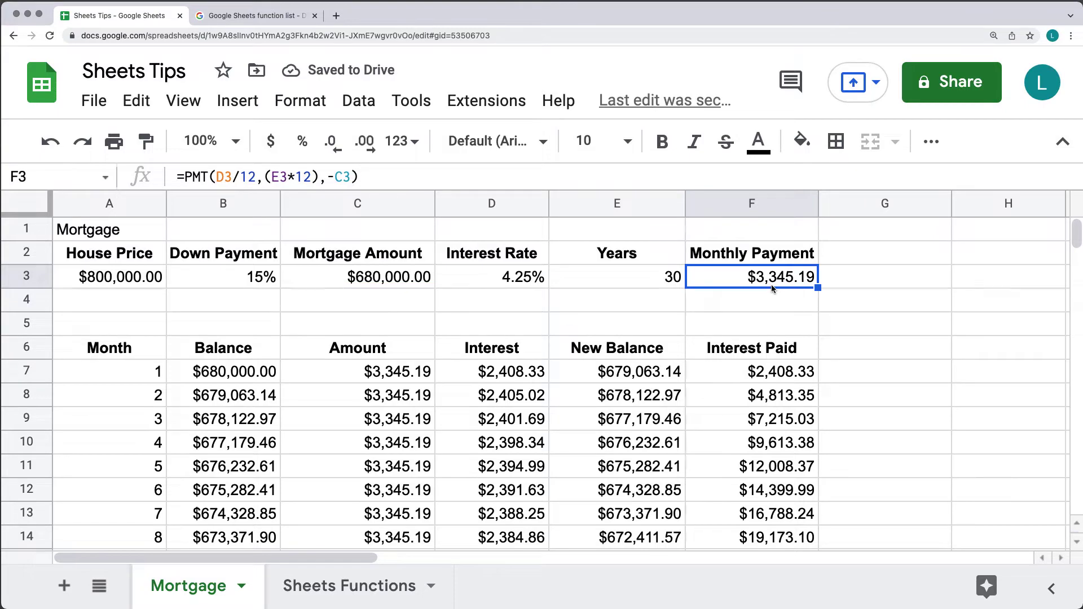
Step: Scroll through the amortization schedule, select the month 1 cell, and return to the top
scroll(408, 376, down, 20)
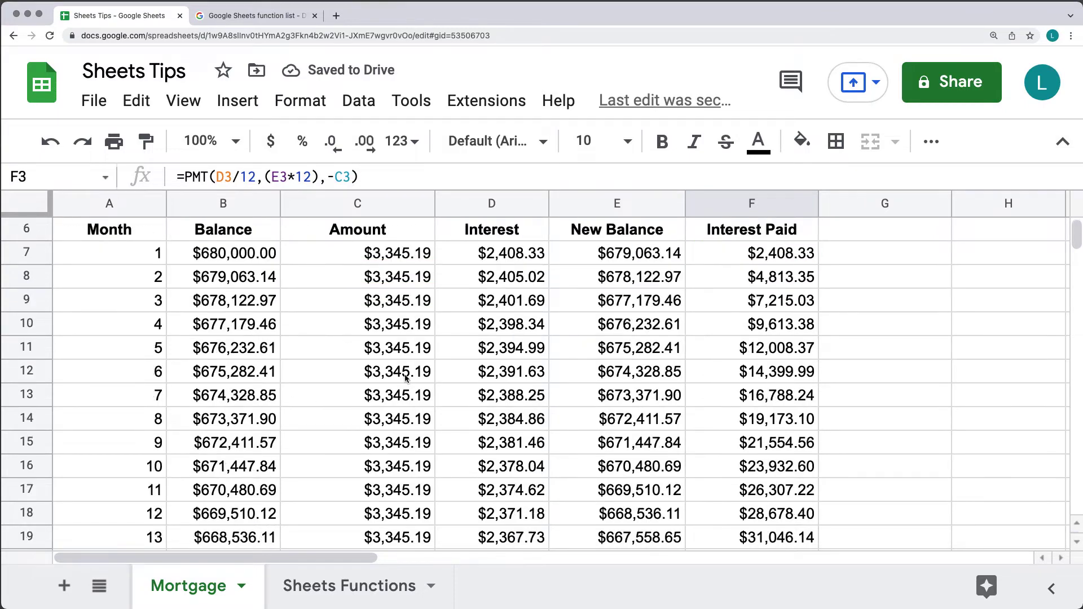
scroll(409, 377, down, 20)
scroll(182, 383, up, 20)
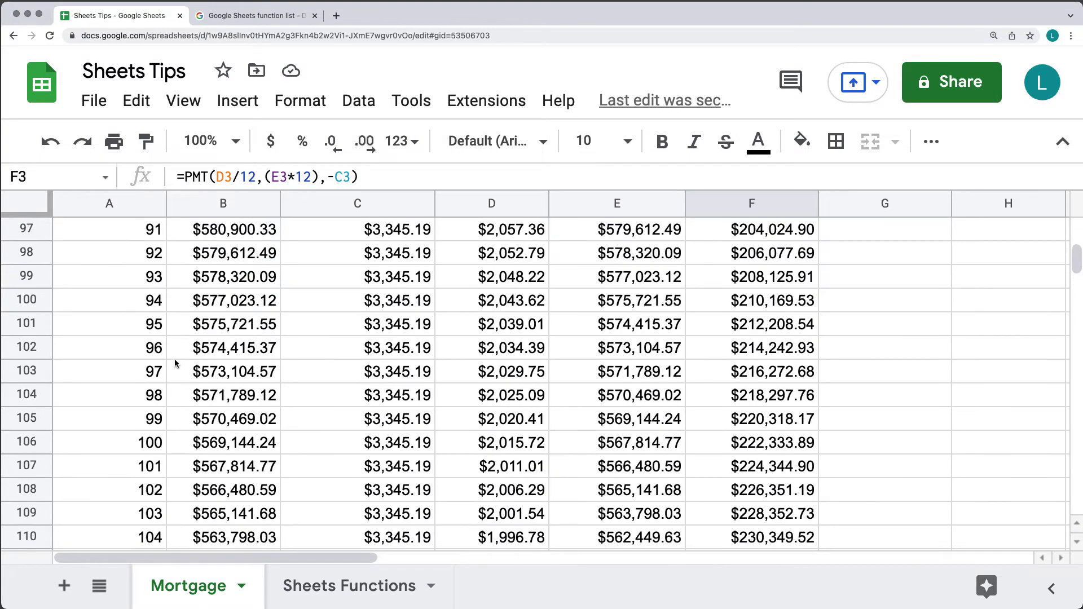
scroll(157, 353, up, 13)
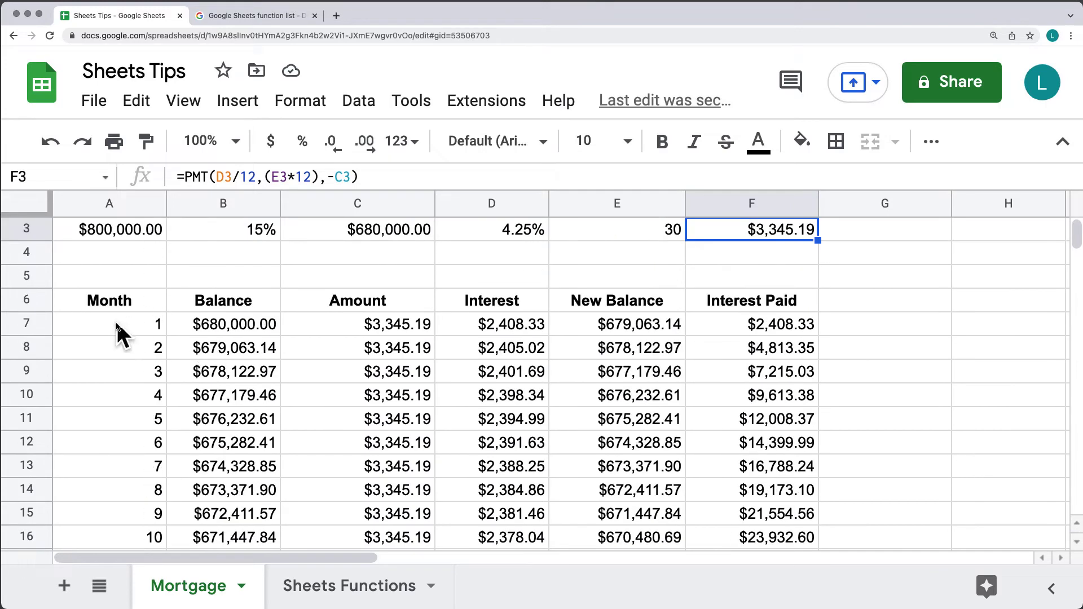
click(117, 321)
scroll(483, 330, up, 1)
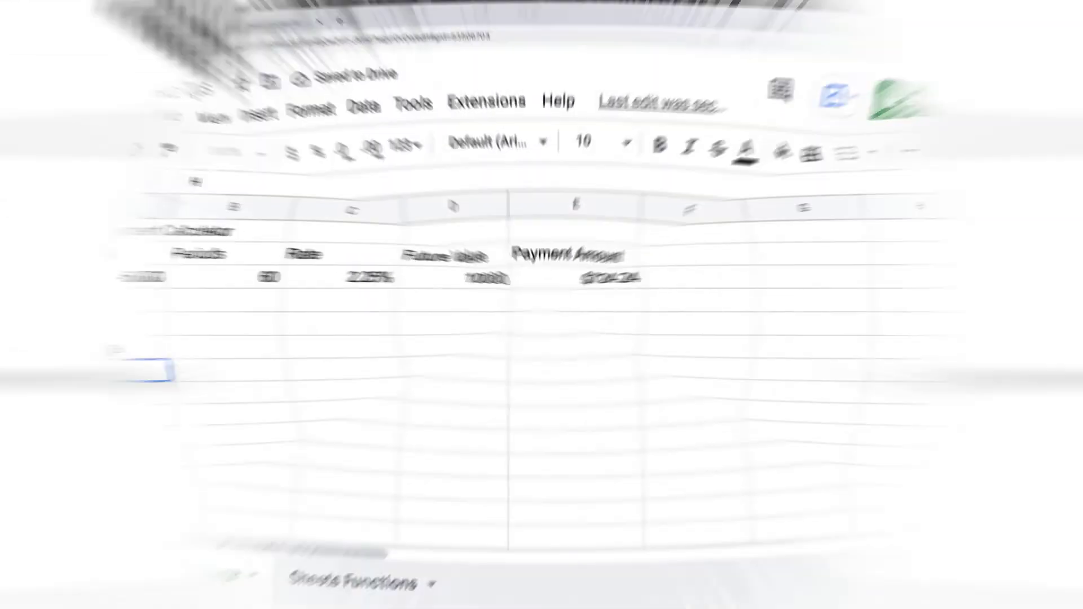
Step: Enter the headers House Price, Down Payment and Mortgage Amount in A7:C7
text(House )
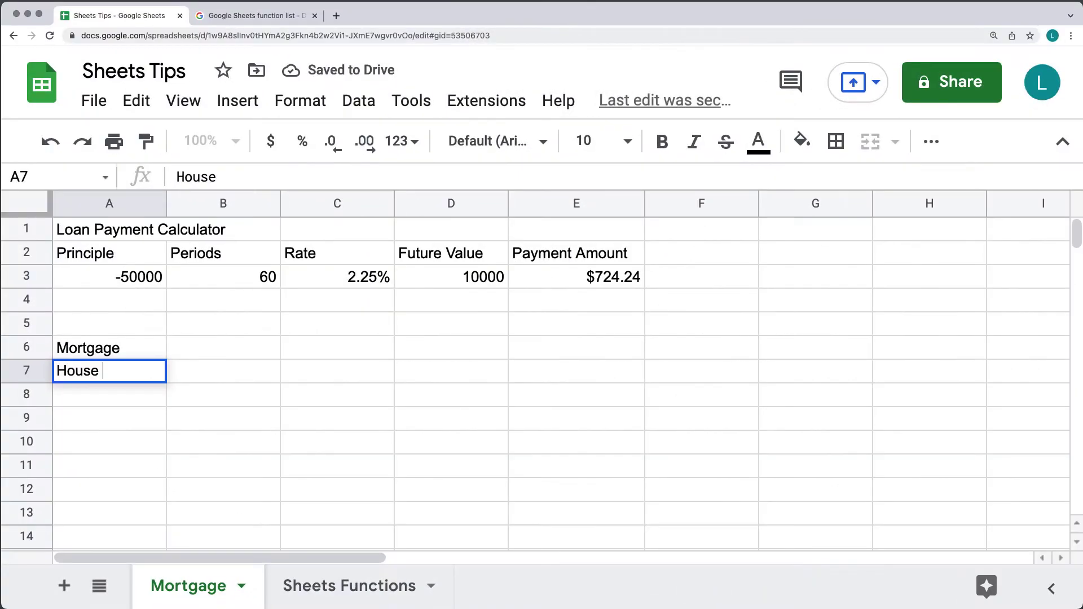
text(Price)
key(Tab)
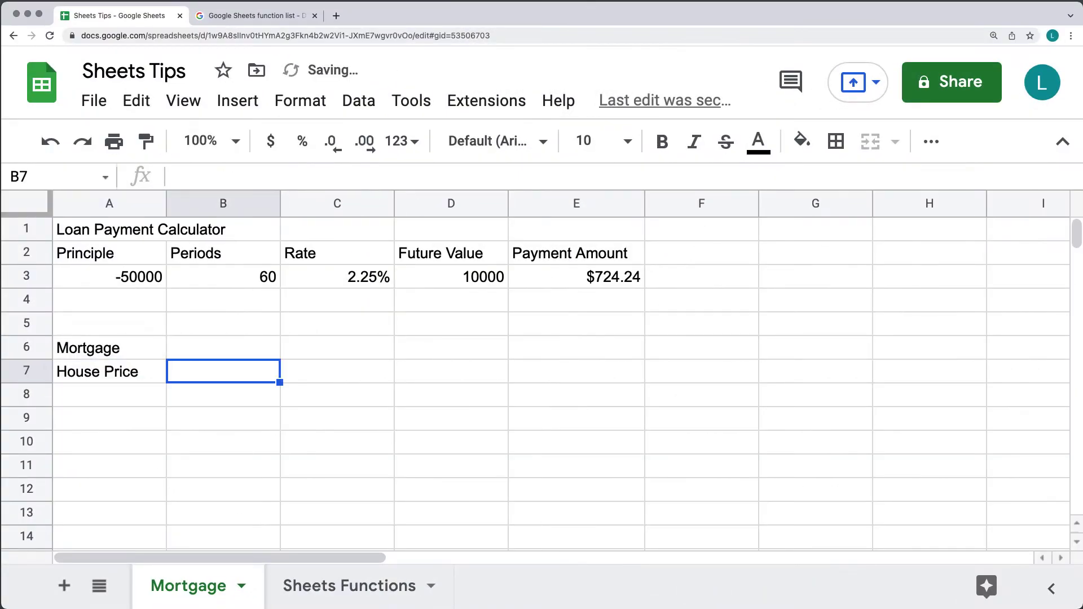
text(Down)
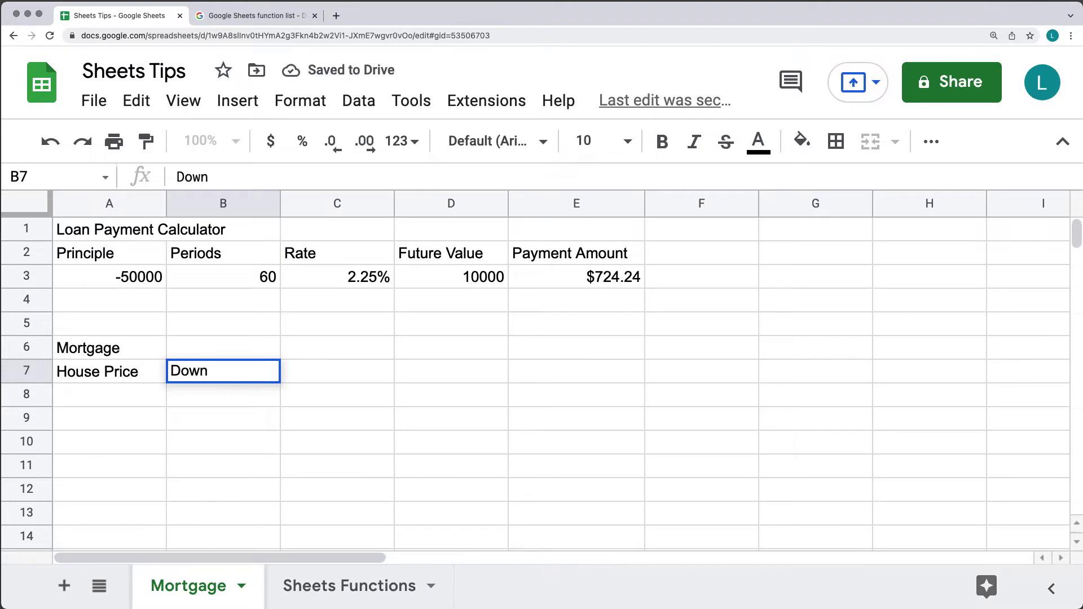
text( Payment)
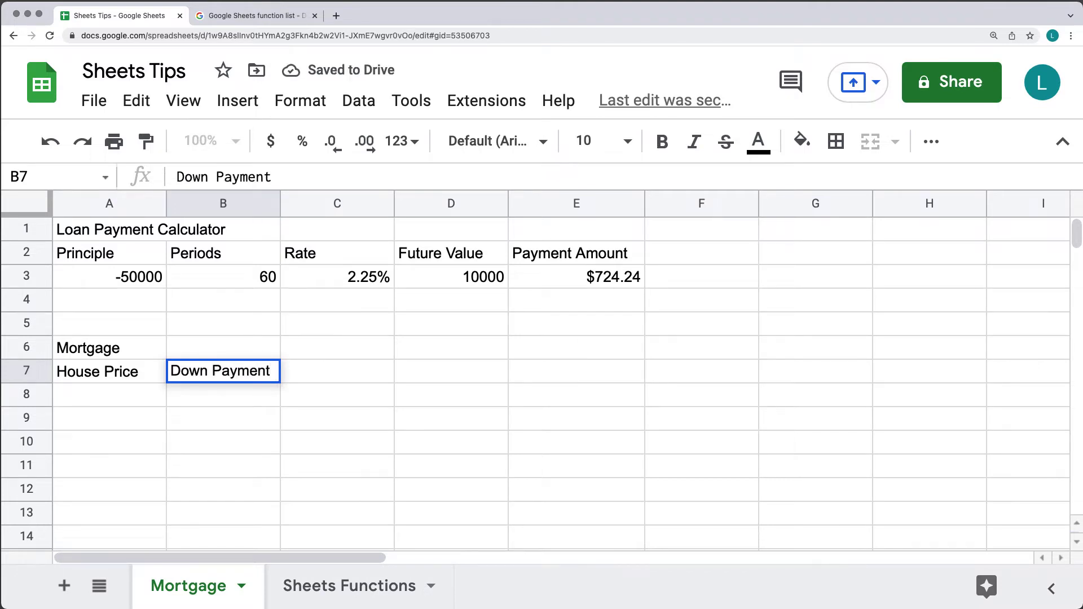
key(Tab)
text(Mort)
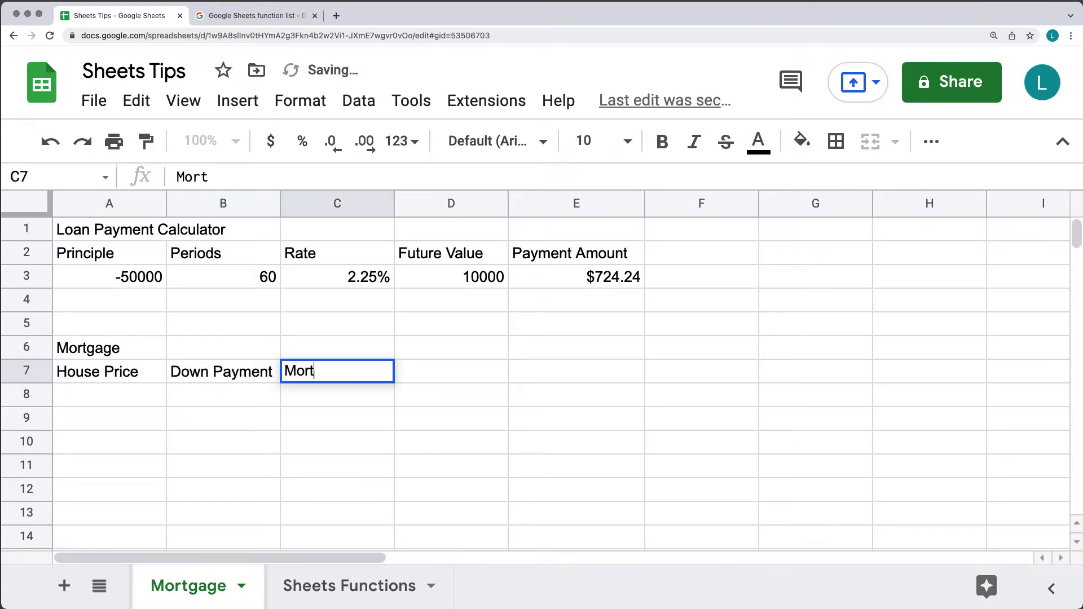
text(gage)
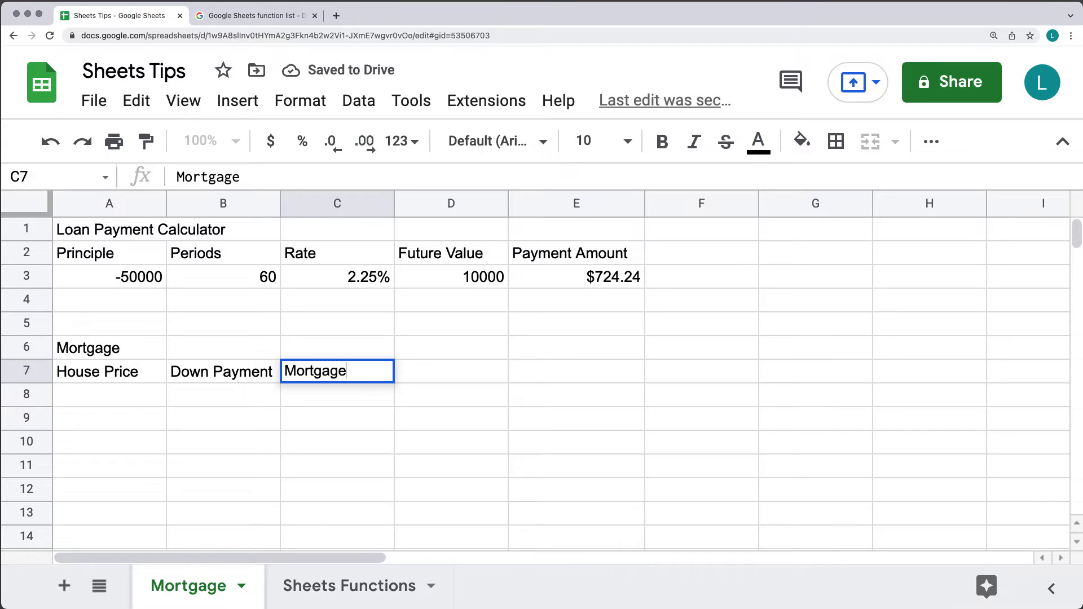
text( Amount)
key(Return)
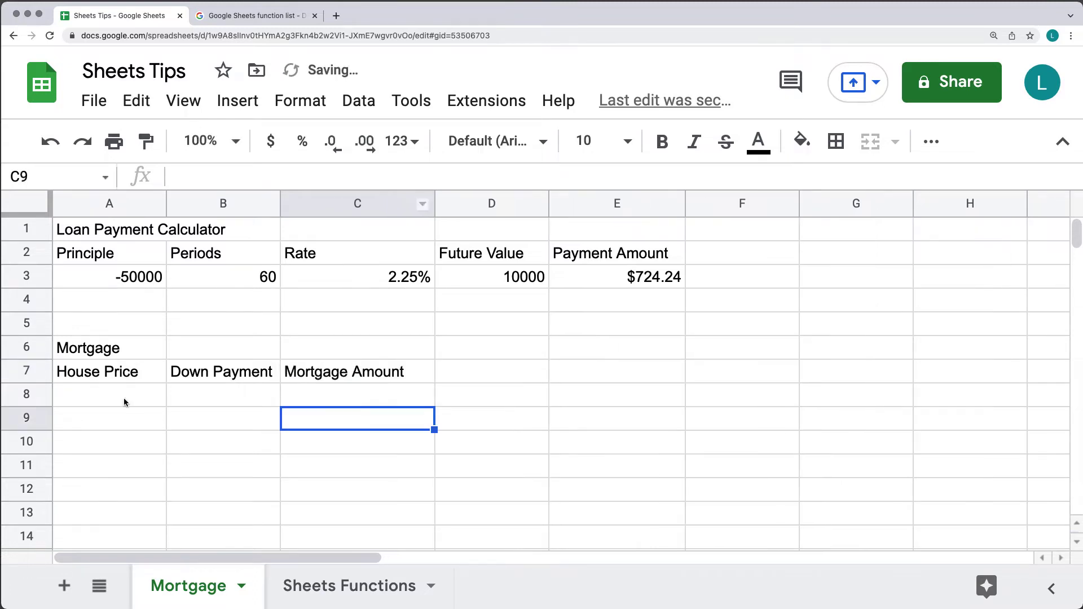
Step: Enter 500000 in A8 and 20% in B8, and begin a Mortgage Amount formula in C8
click(105, 402)
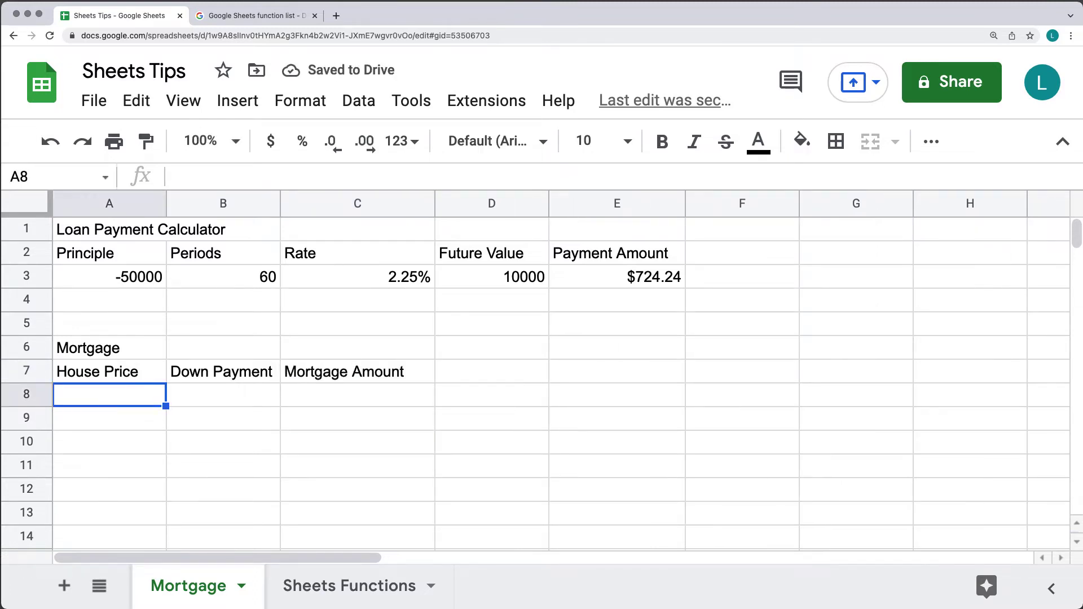
text(500000)
key(Tab)
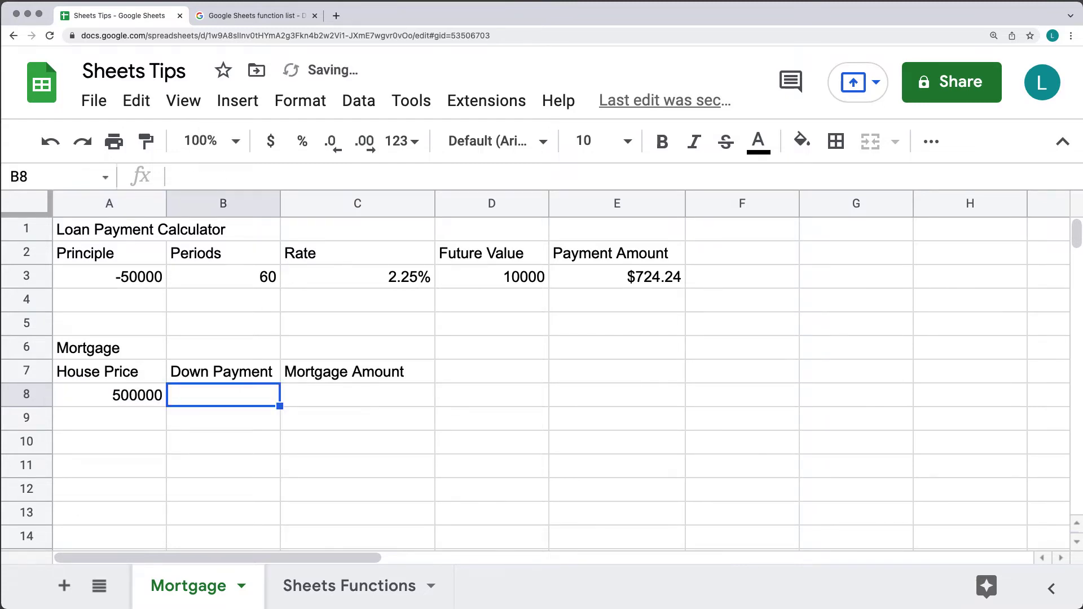
text(20%)
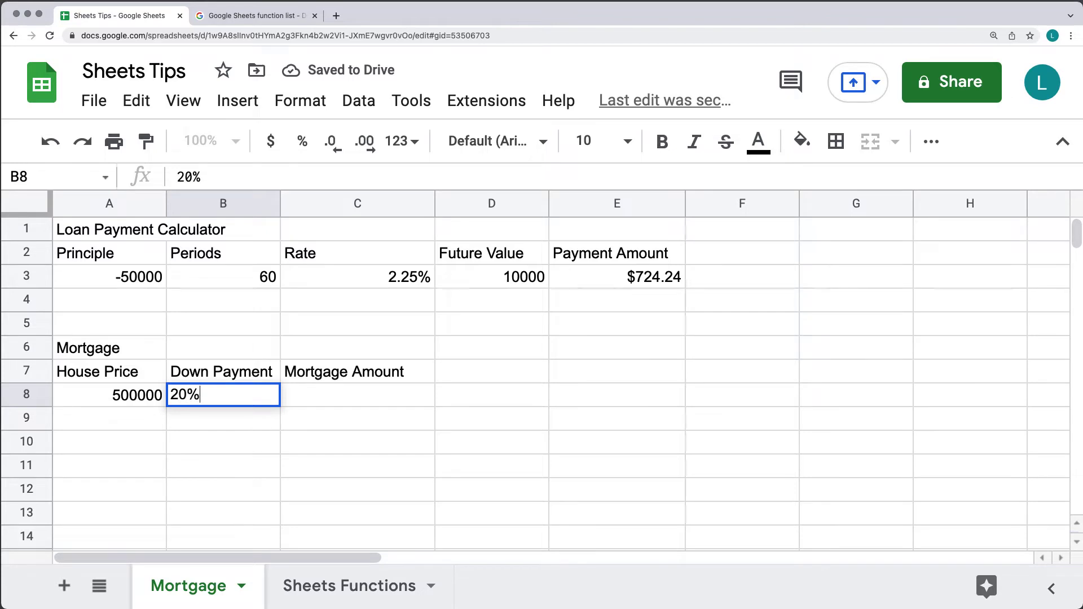
key(Tab)
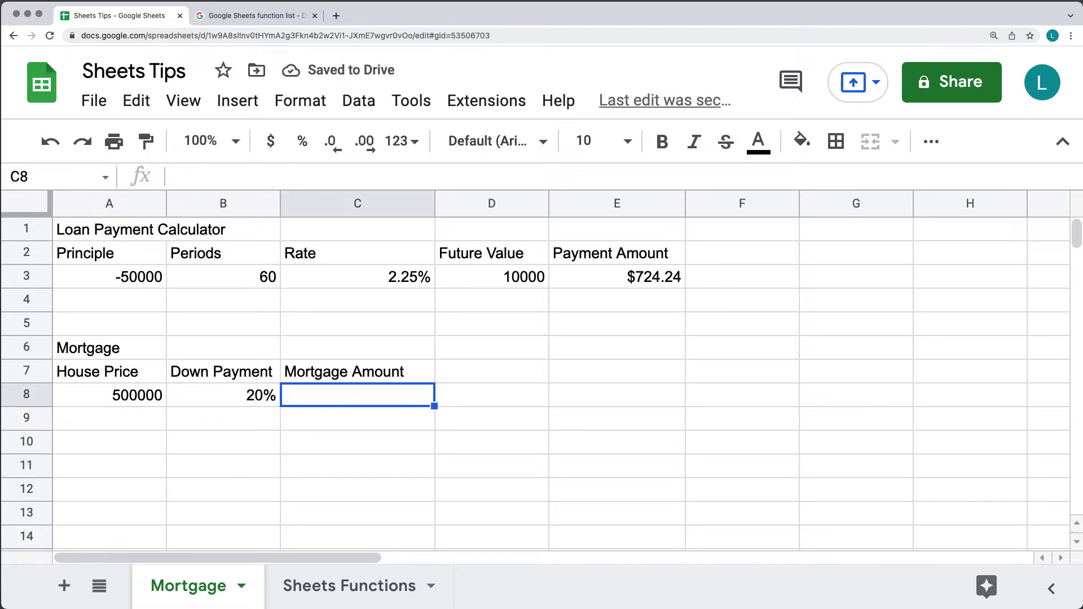
text(=)
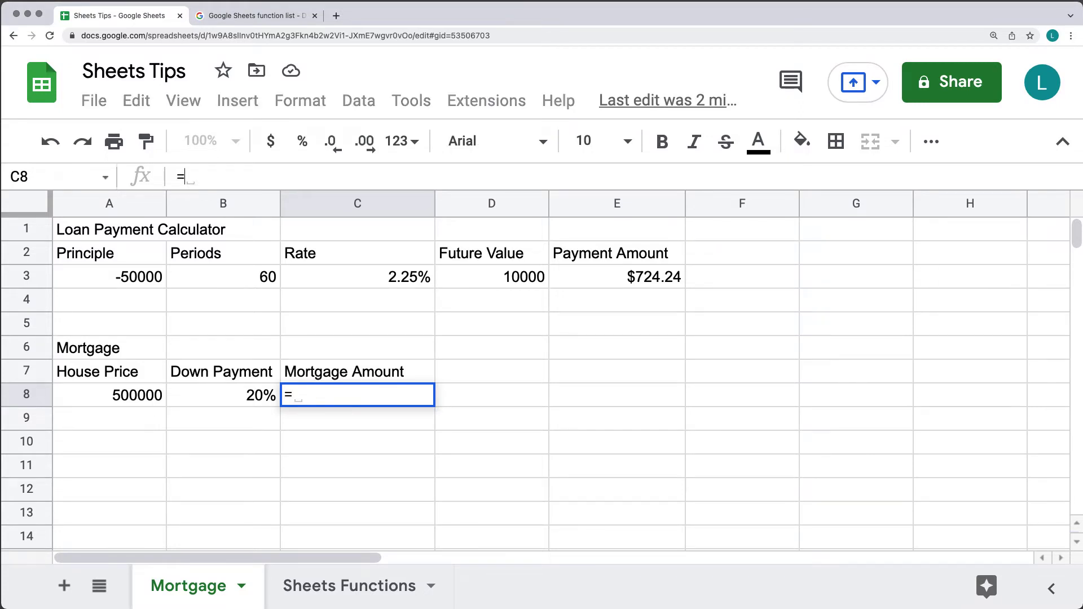
text(AA)
text(8)
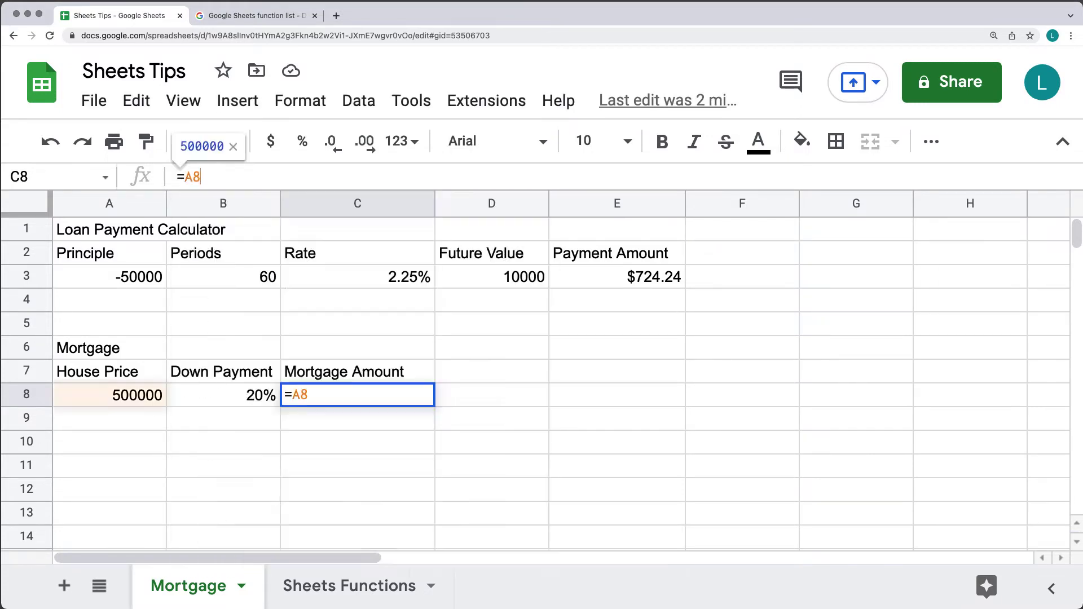
text(*)
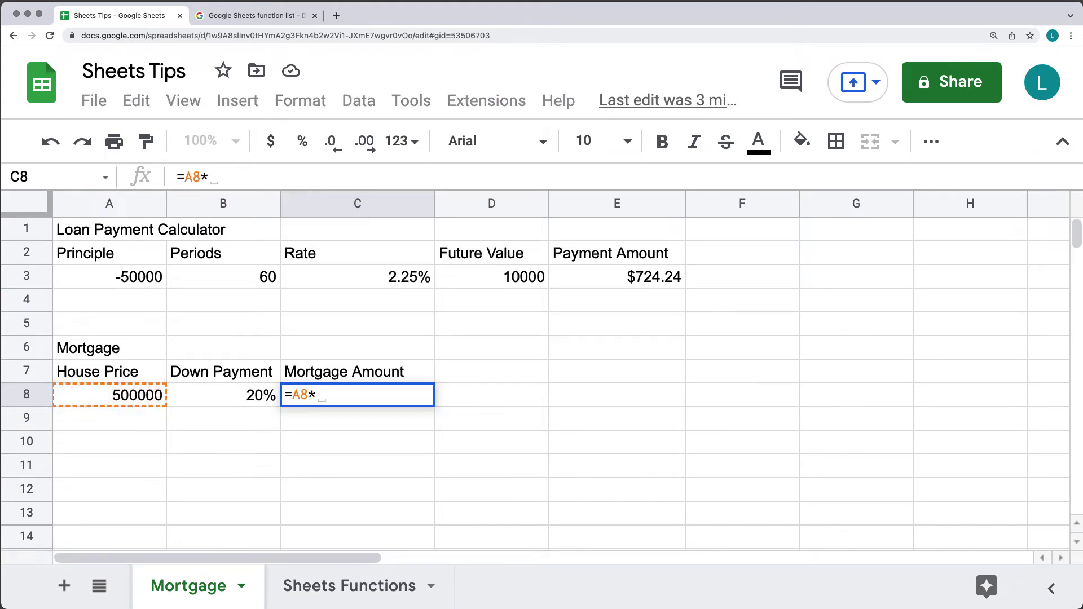
text(B8)
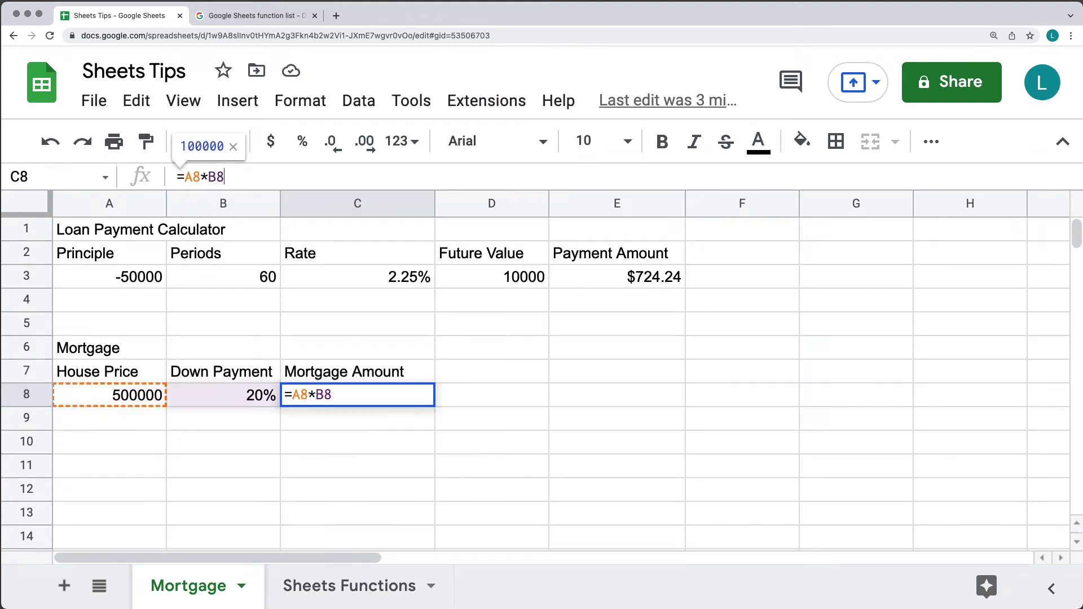
Step: Revise the C8 formula to =A8-(A8*B8) so Mortgage Amount shows 400000
key(Return)
click(184, 177)
text(A8)
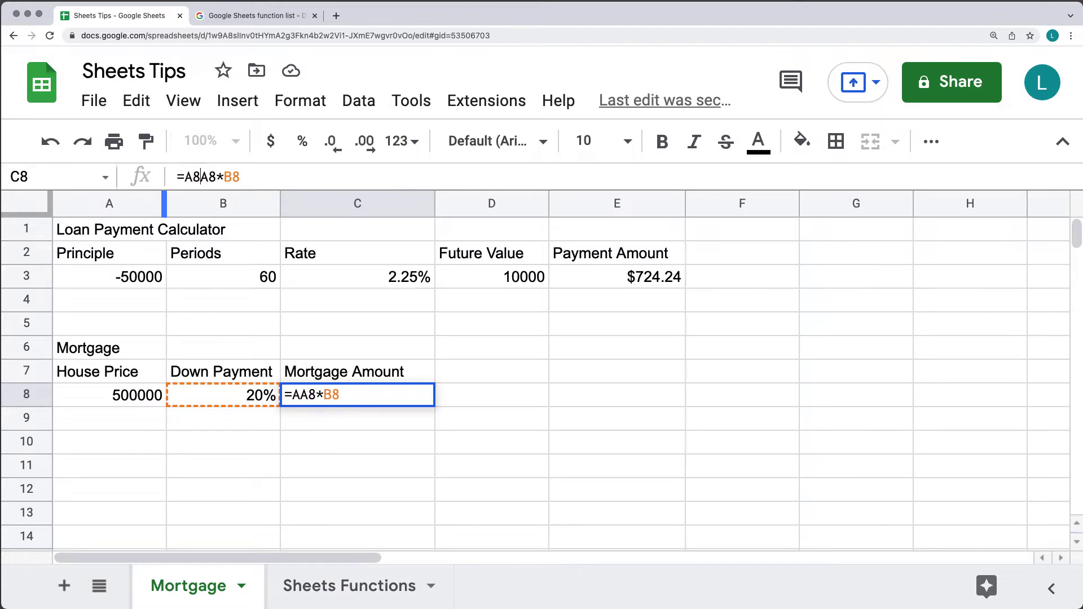
text(-()
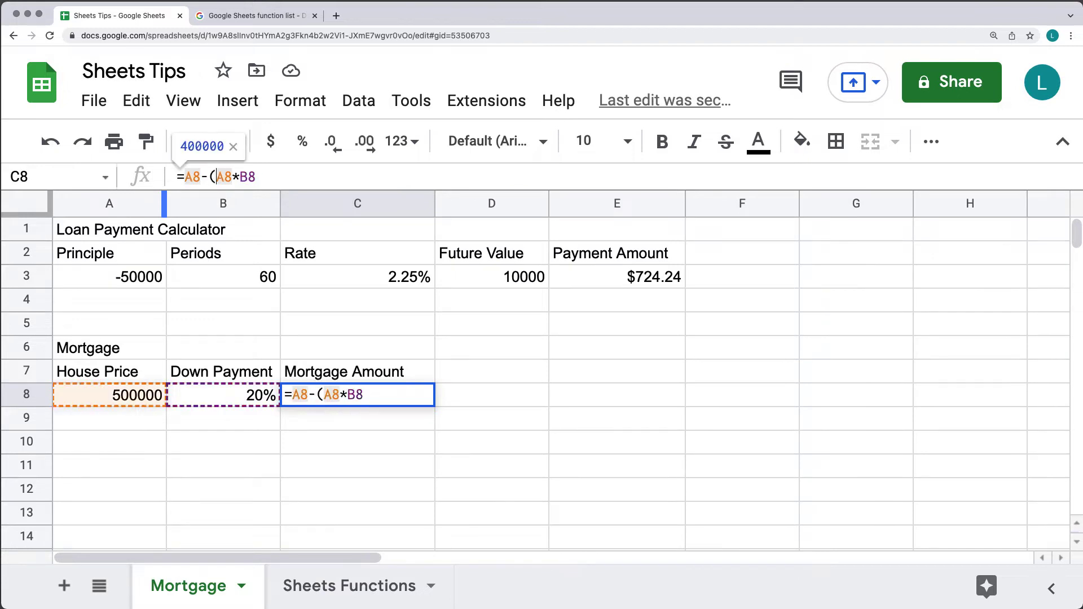
click(273, 176)
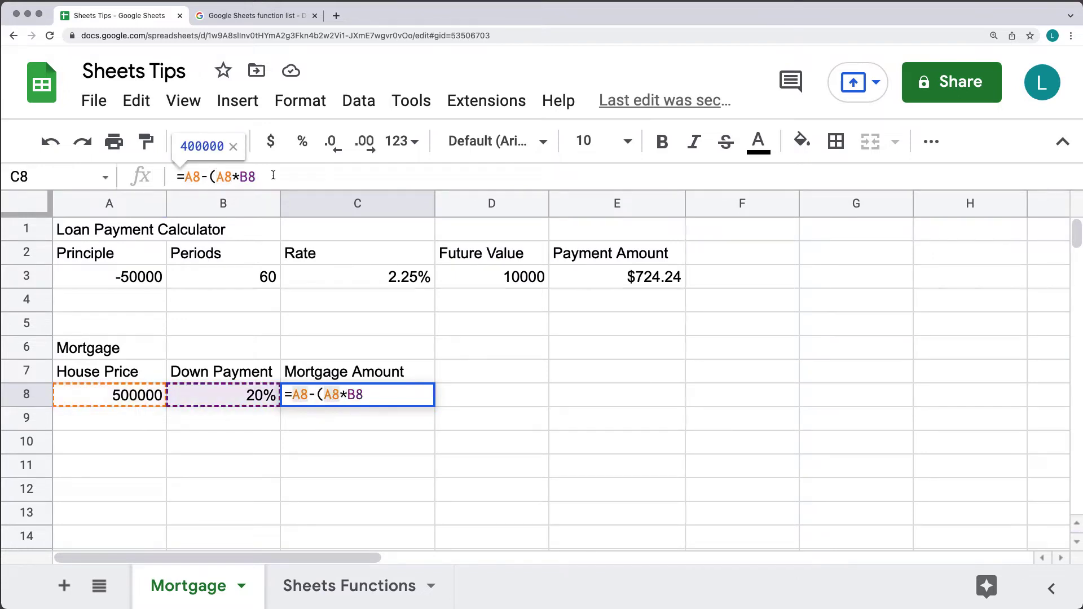
text())
key(Return)
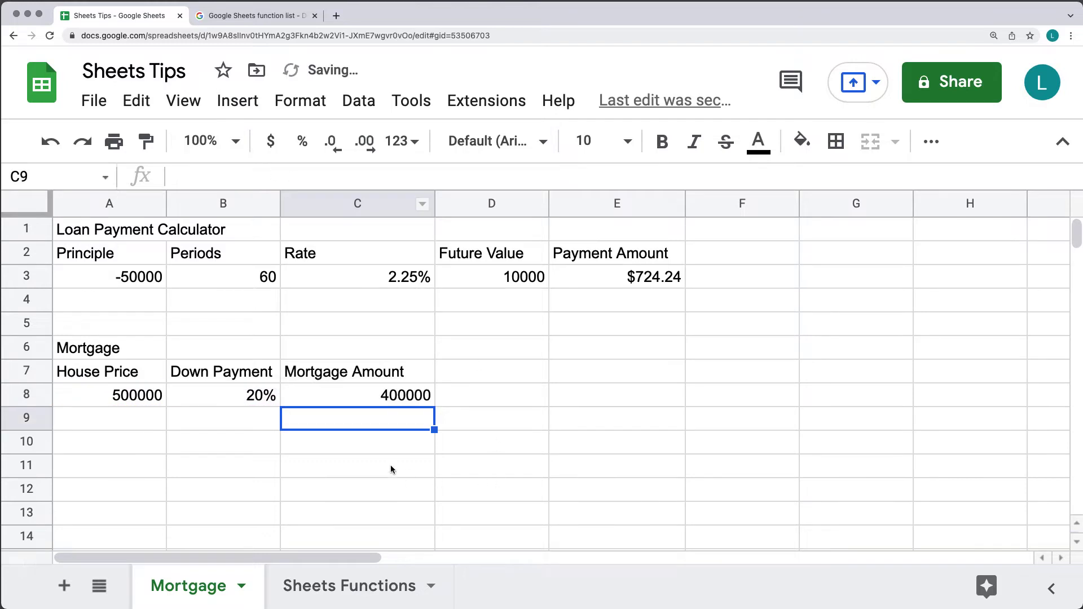
click(393, 467)
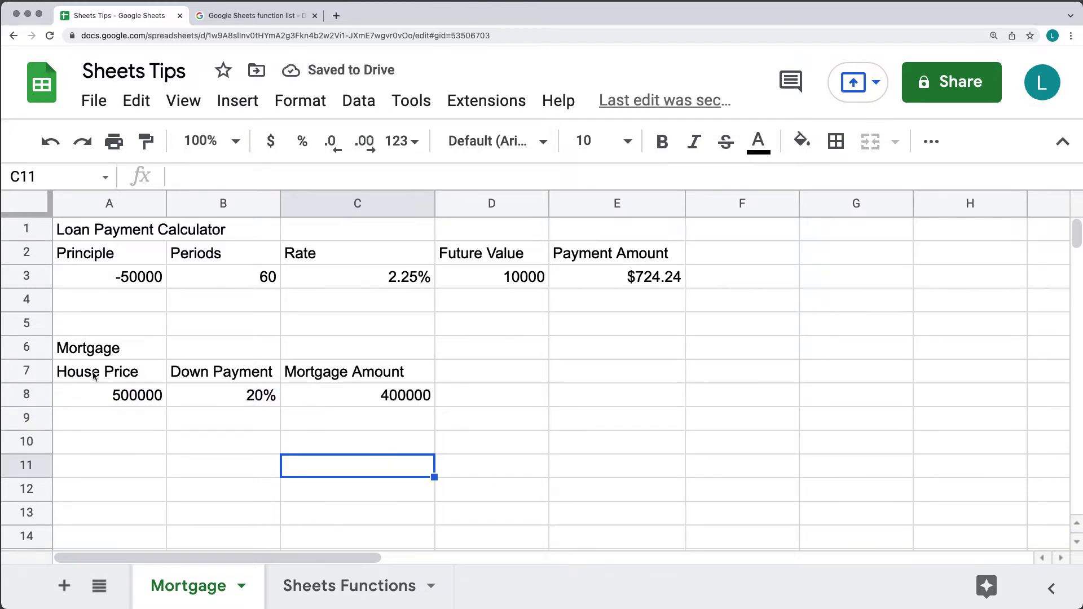
Step: Change the house price in A8 from 500000 to 600000 and check that C8 recalculates to 480000
click(125, 401)
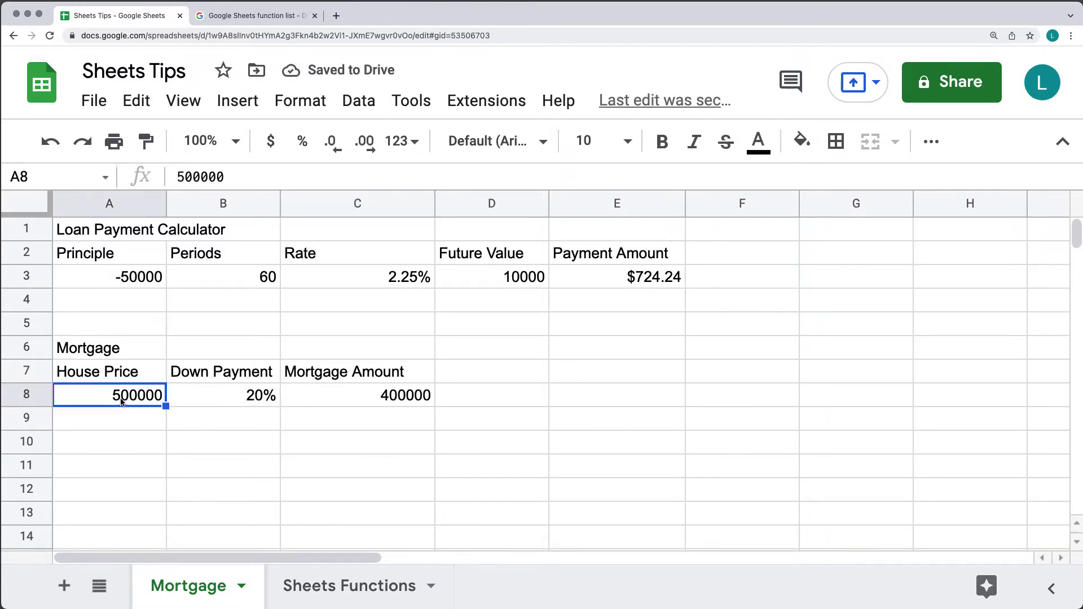
double_click(122, 396)
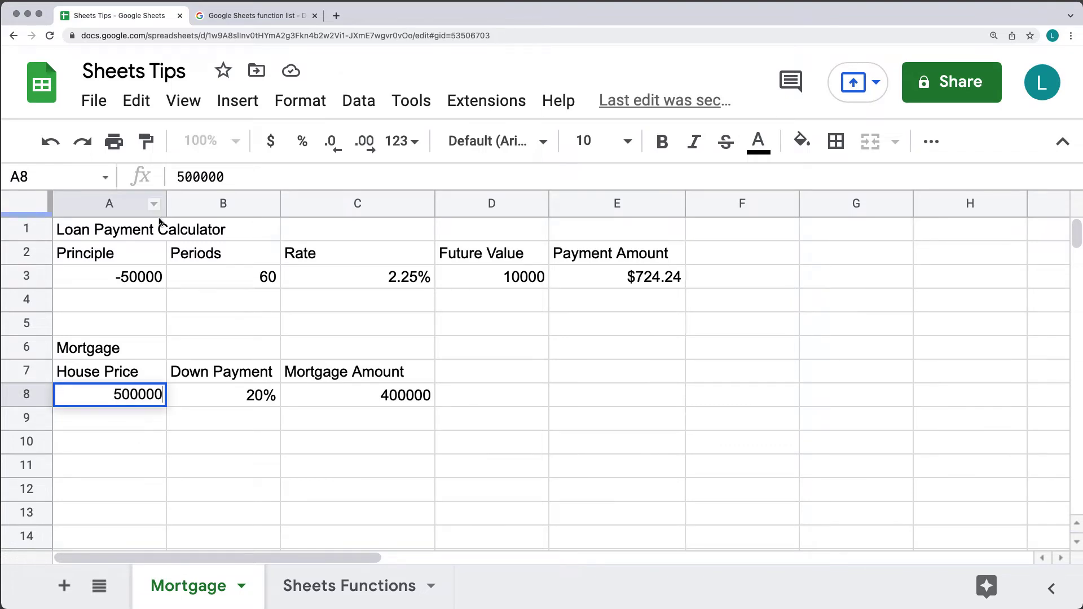
text(6)
click(245, 468)
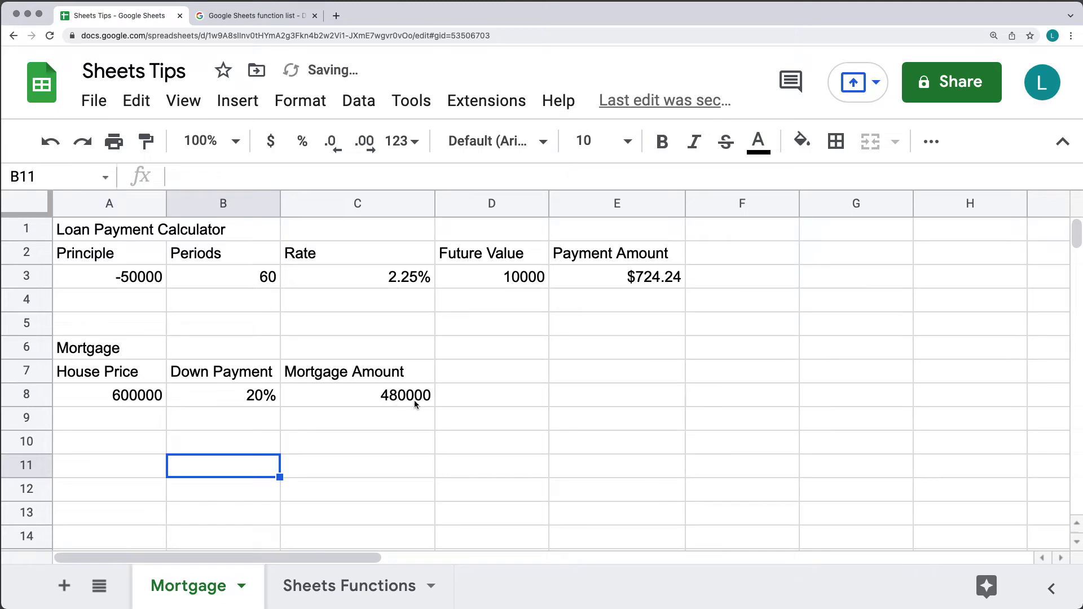
click(398, 395)
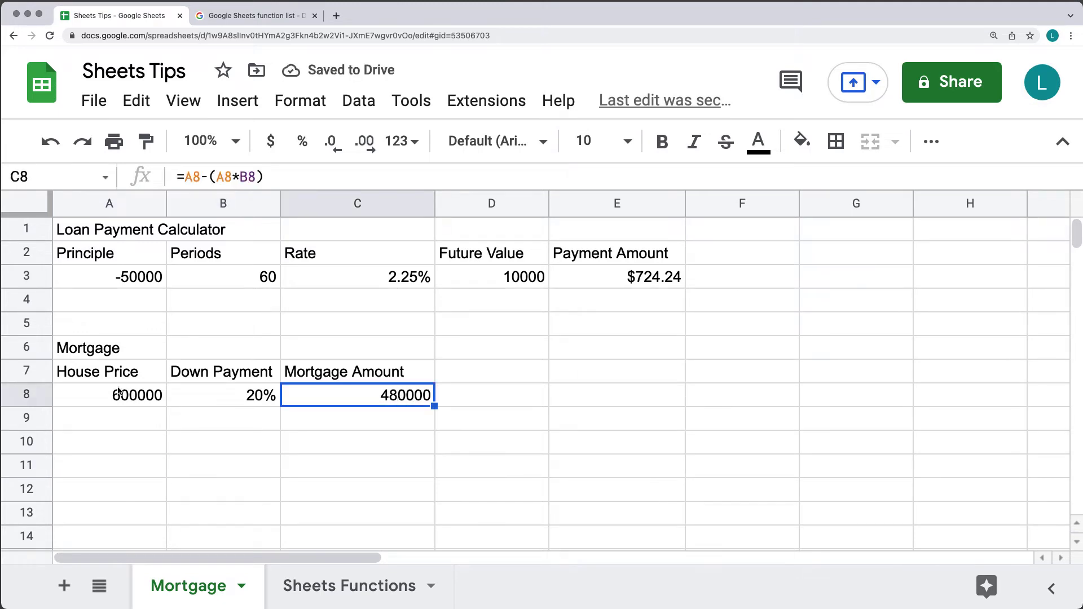
Step: Format House Price and Mortgage Amount as currency, showing $600,000.00 and $480,000.00
click(301, 102)
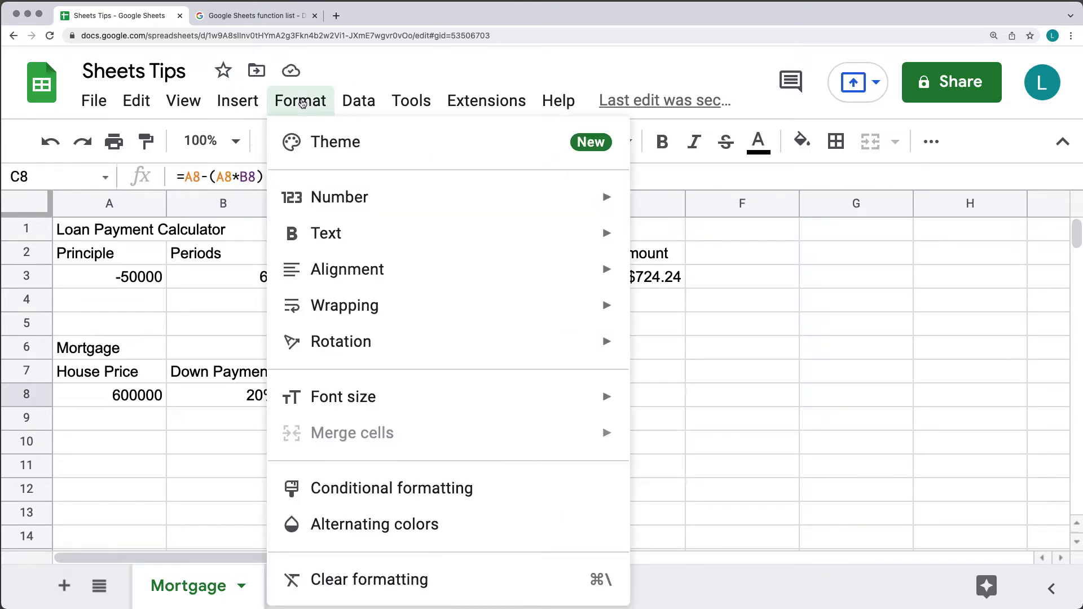
mouse_move(359, 194)
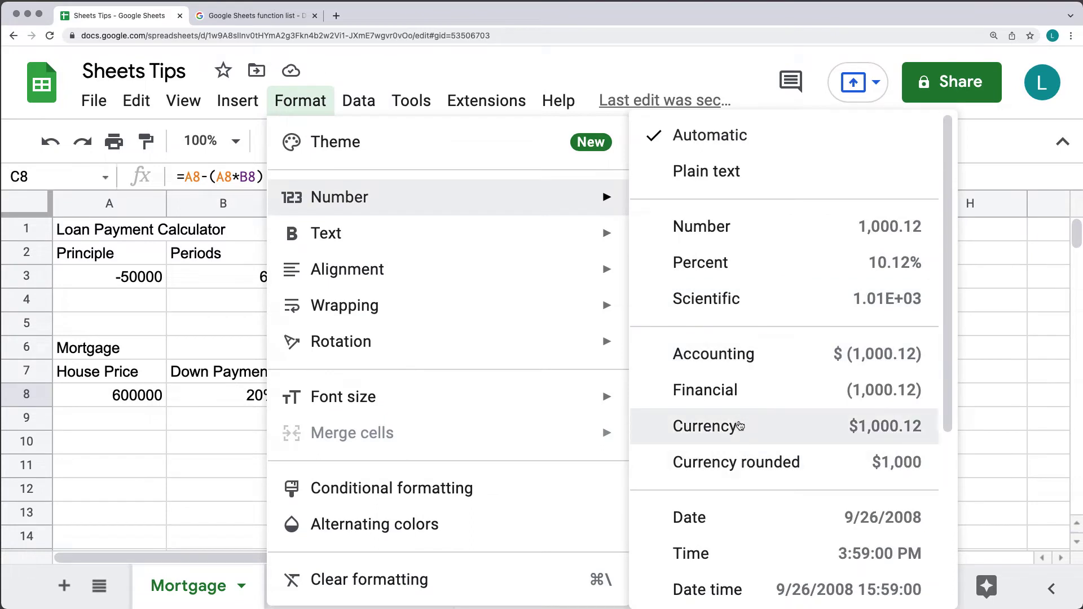
click(739, 424)
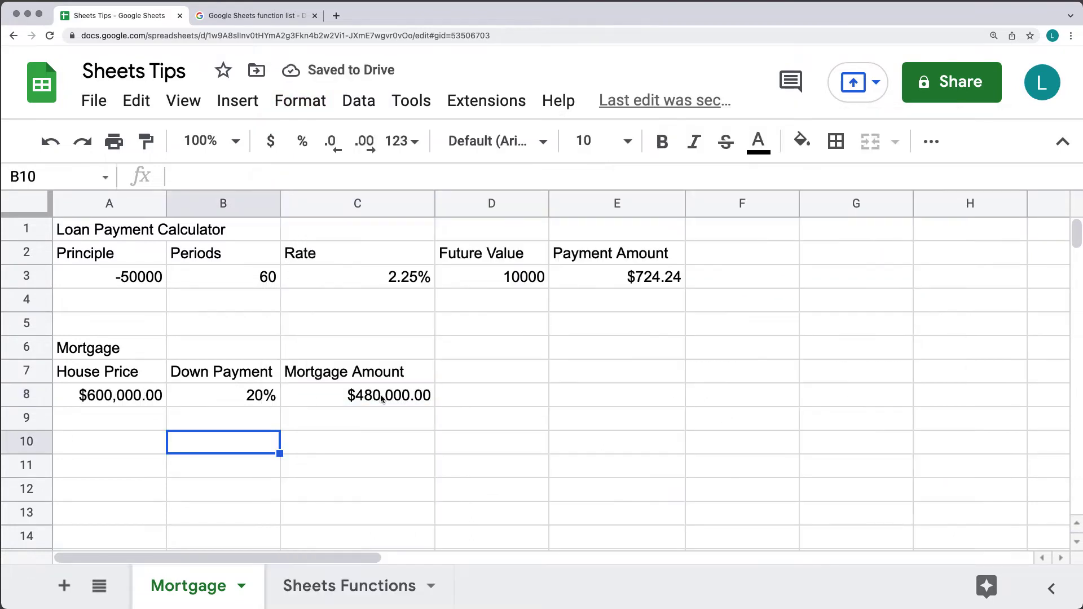
click(387, 396)
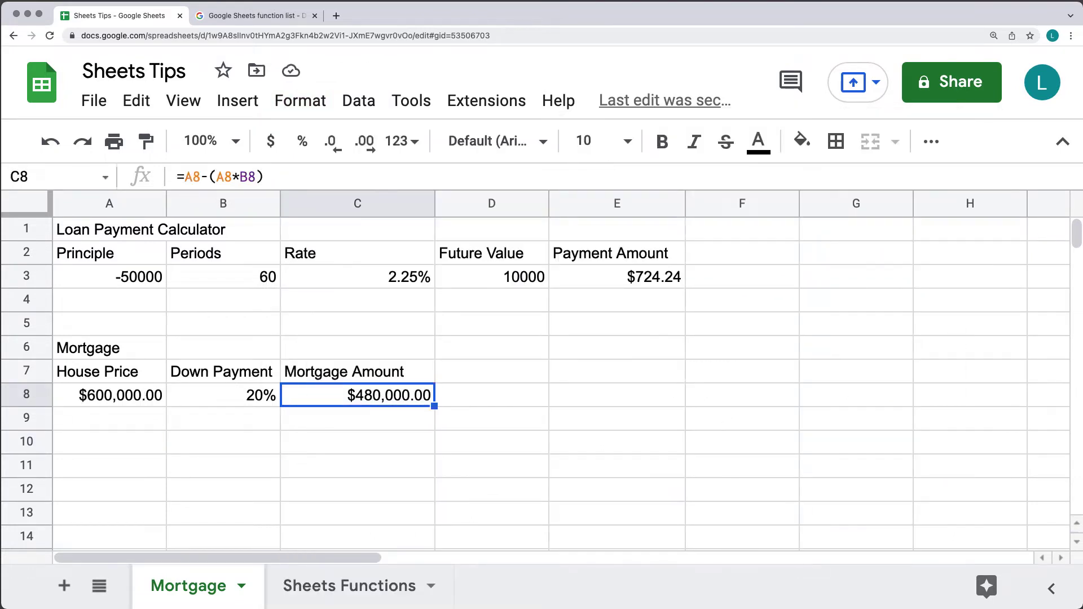
click(108, 442)
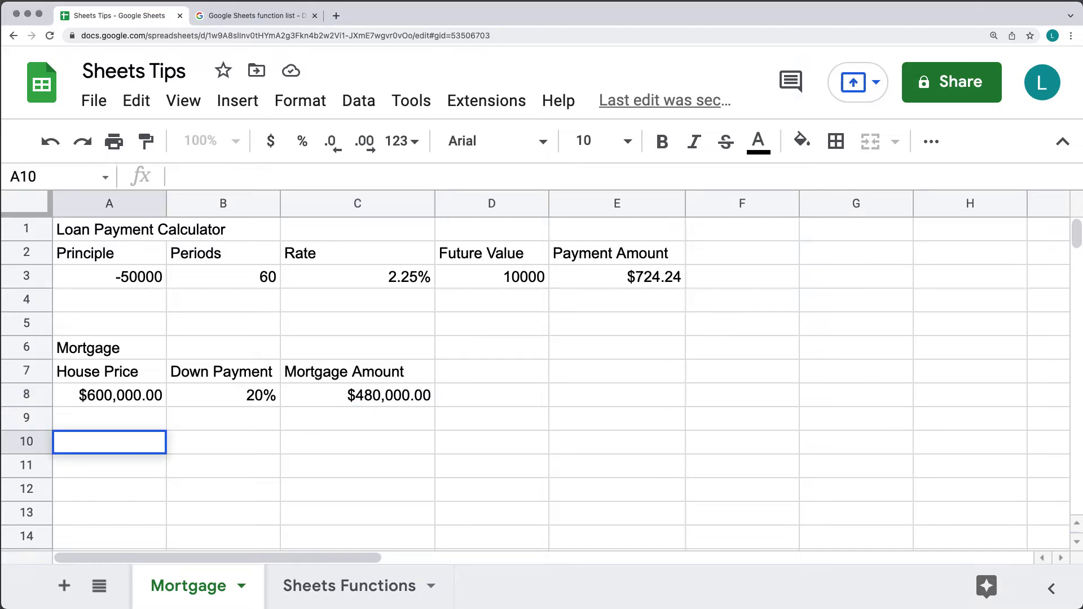
click(488, 400)
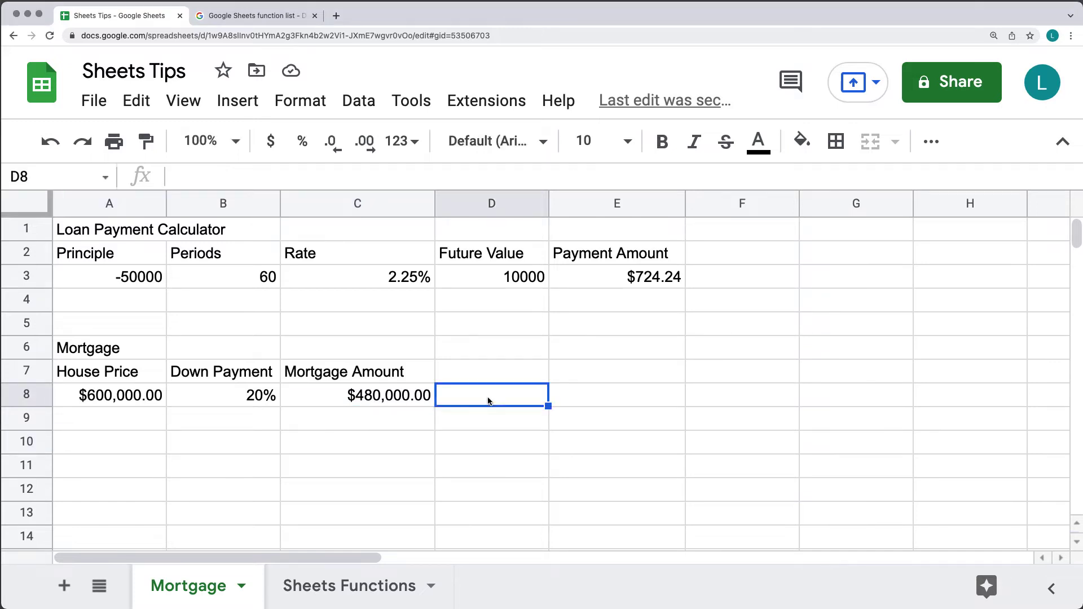
Step: Add Interest Rate 3.5 in D7:D8, Years 20 in E7:E8, and a Monthly Payment heading in F7
click(475, 369)
text(I)
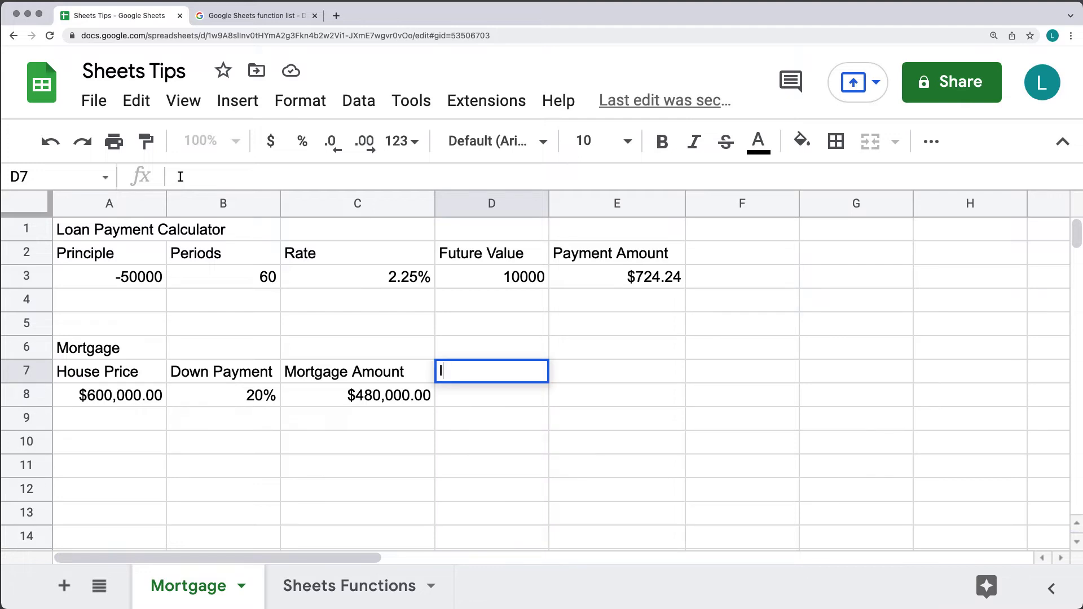
text(nterest)
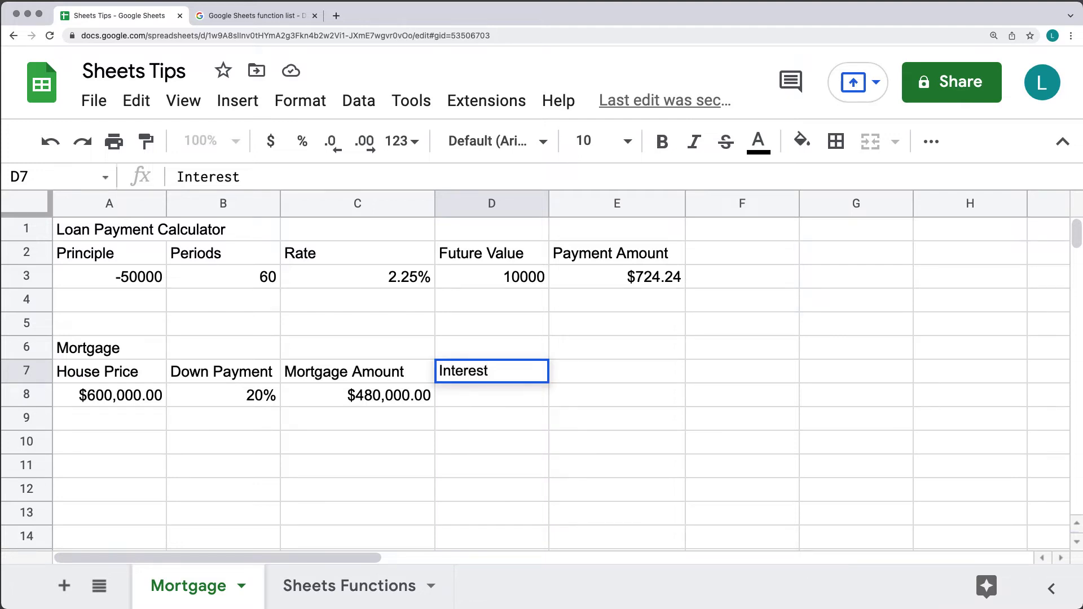
text( Rate)
key(Return)
text(3.5)
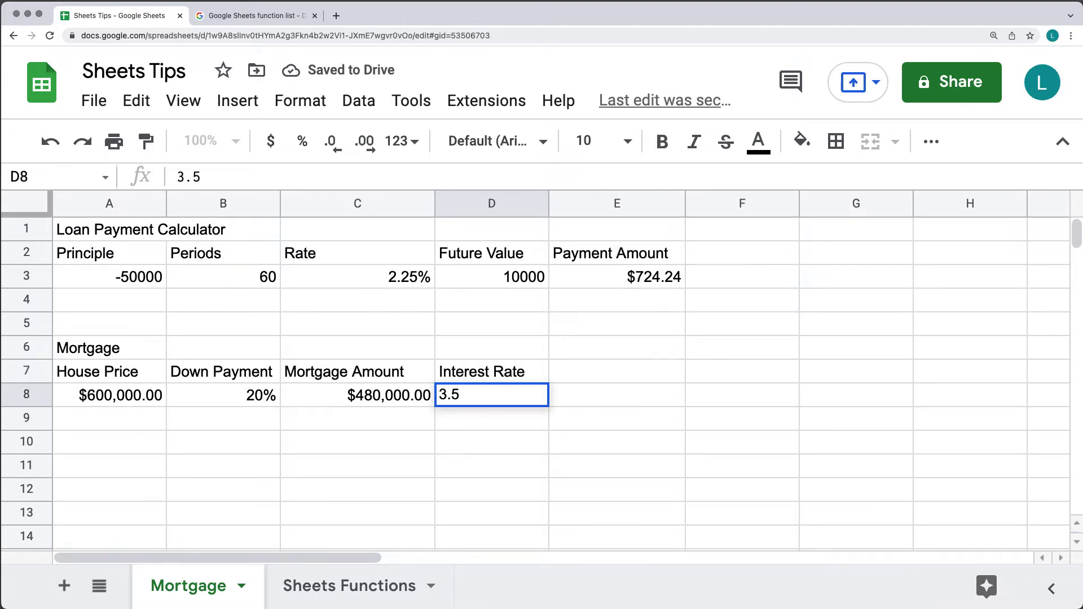
click(617, 370)
text(Years)
click(615, 397)
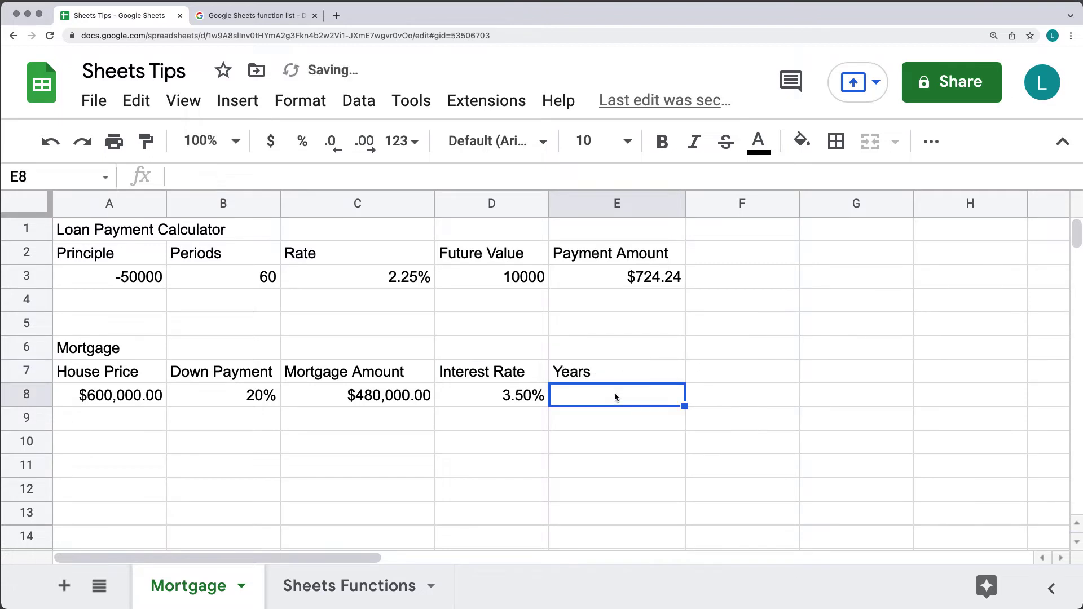
text(20)
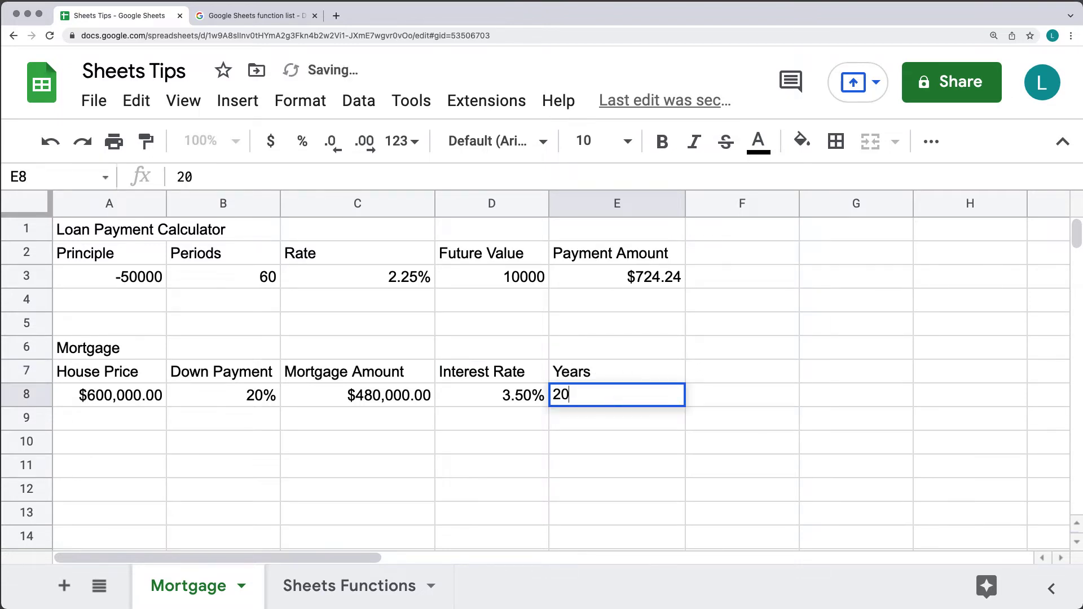
click(742, 378)
text(Month)
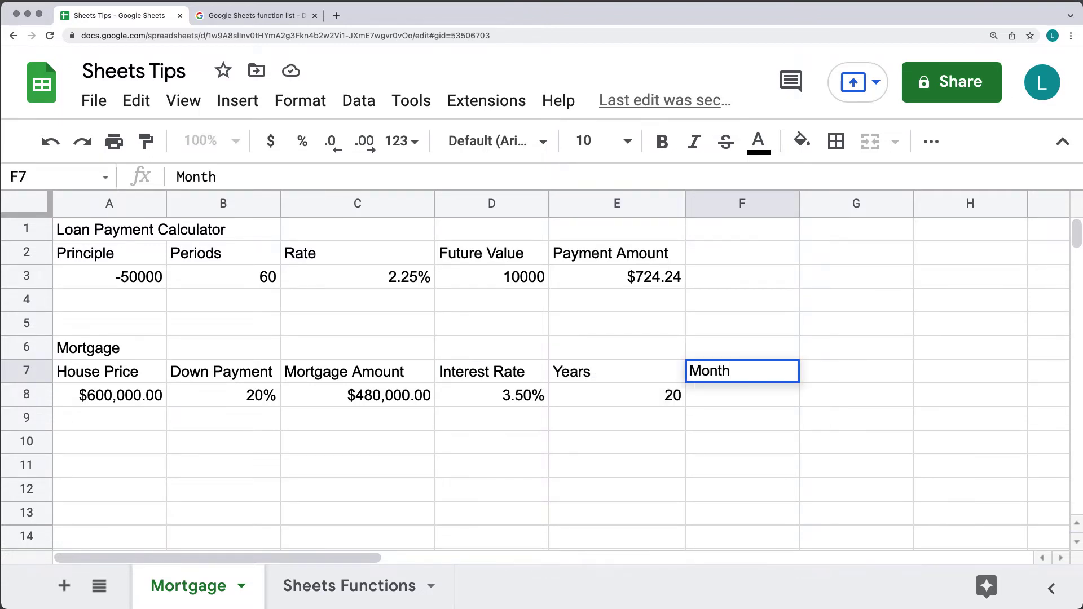
text(ly Payment)
key(Return)
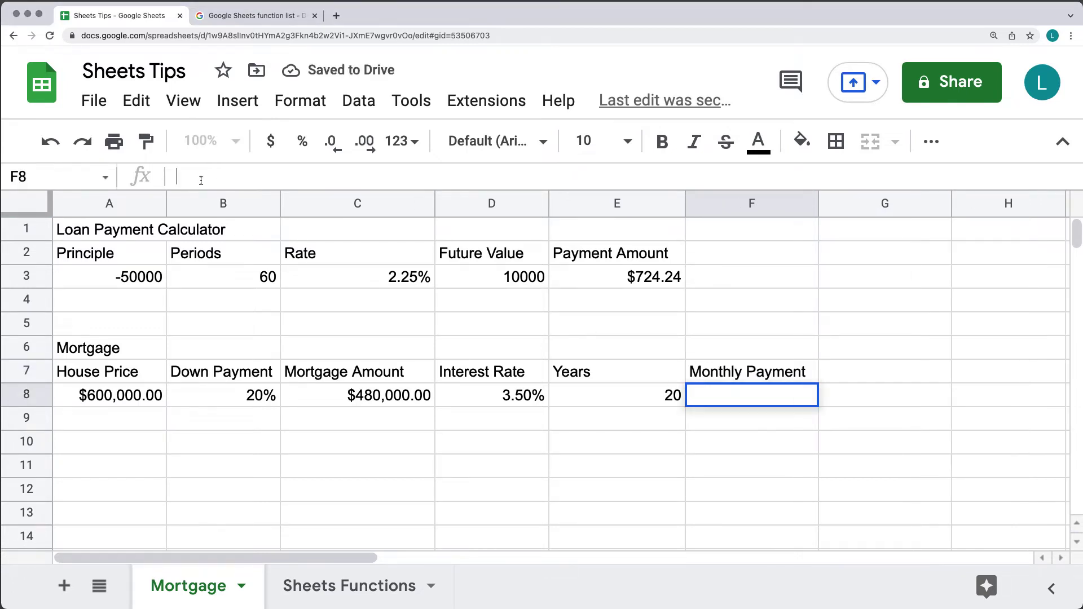
Step: Enter =PMT(D8/12,(E8*12),-C8) in F8, giving a $2,783.81 monthly payment
text(=PMT)
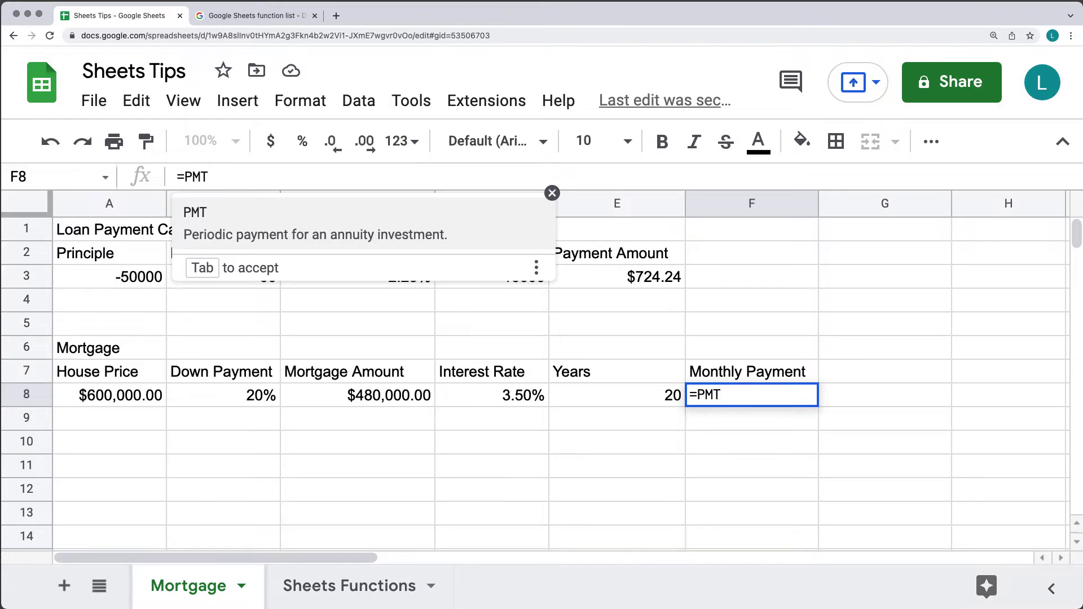
text(()
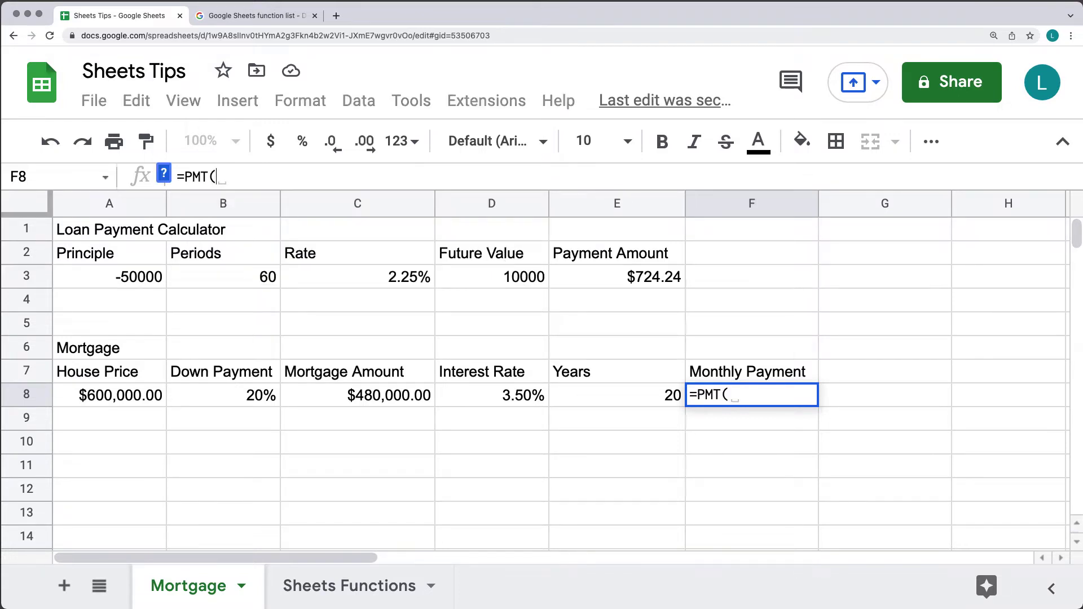
text(D)
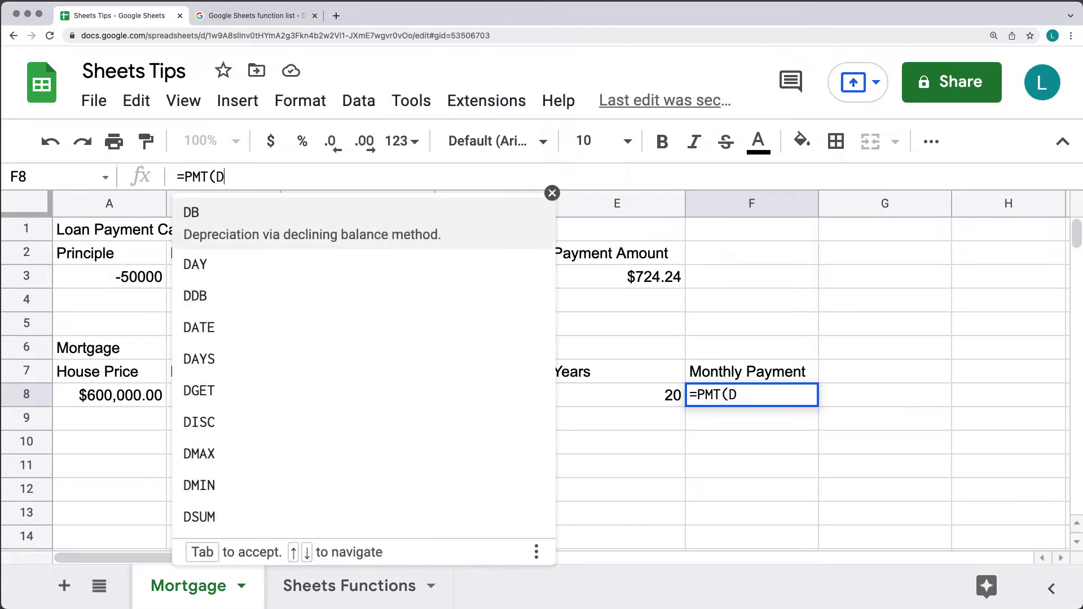
text(8/)
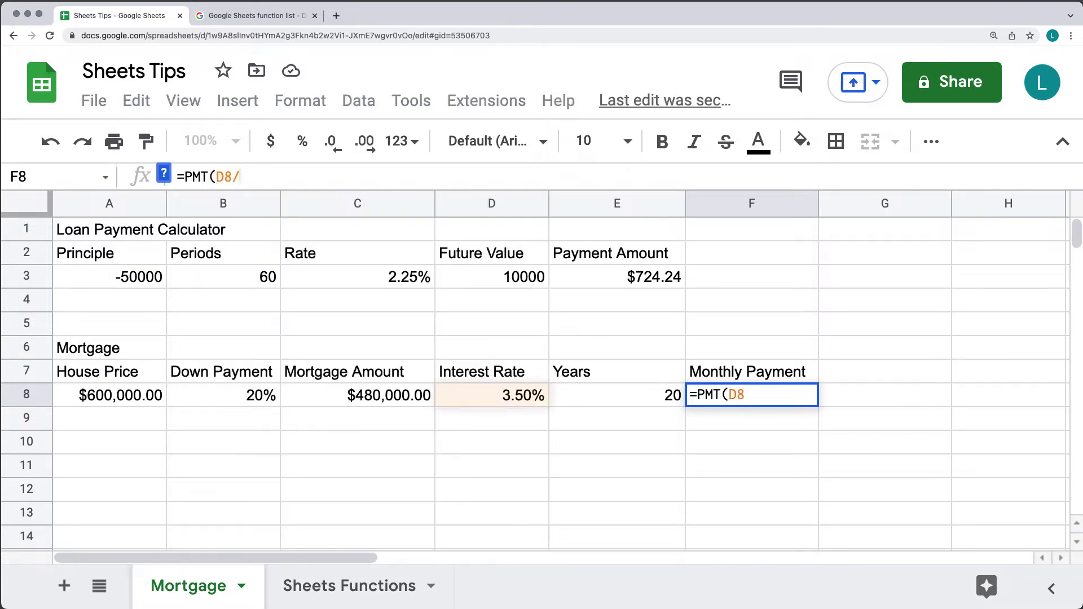
text(12,)
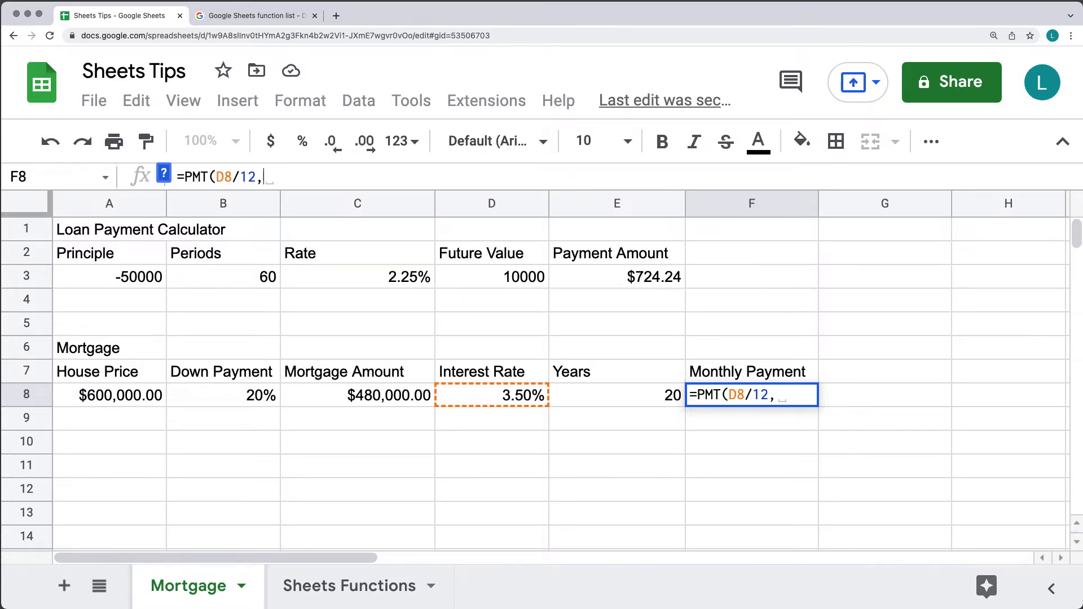
text(()
text(E8*12)
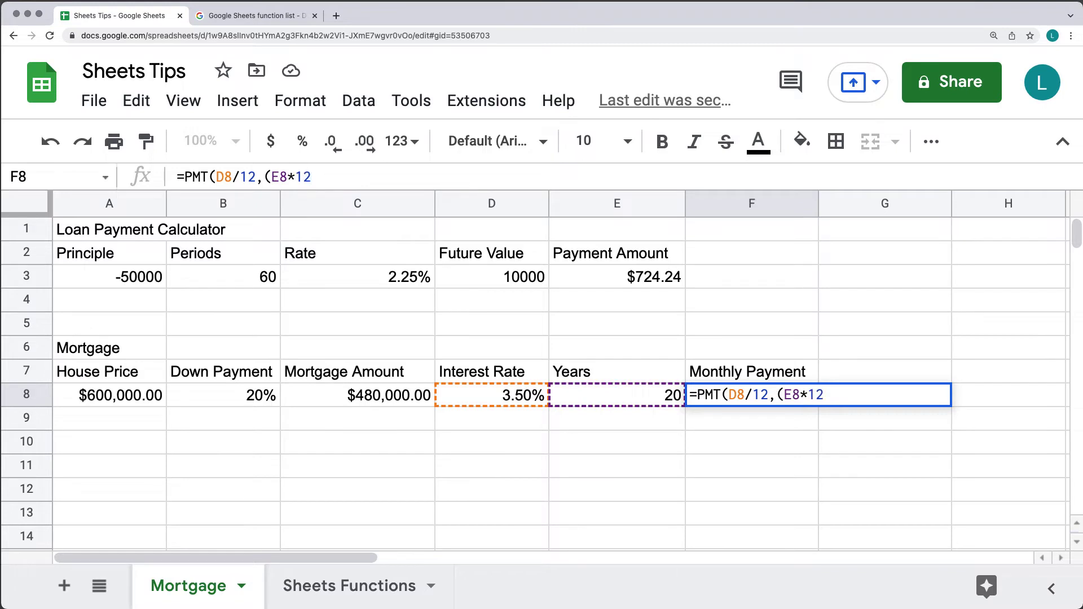
text(),-)
text(C8))
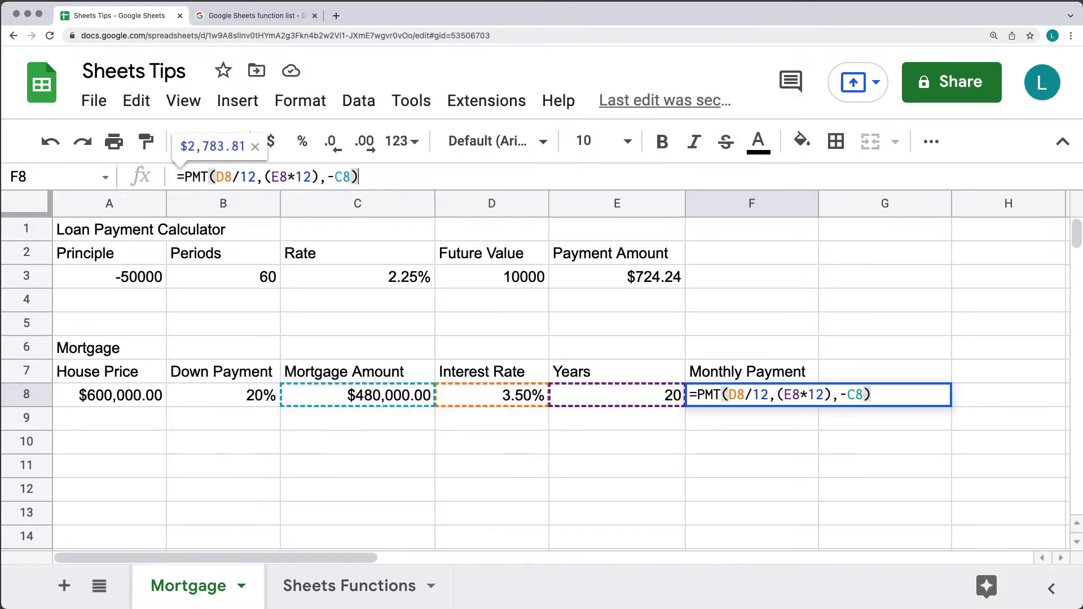
key(Return)
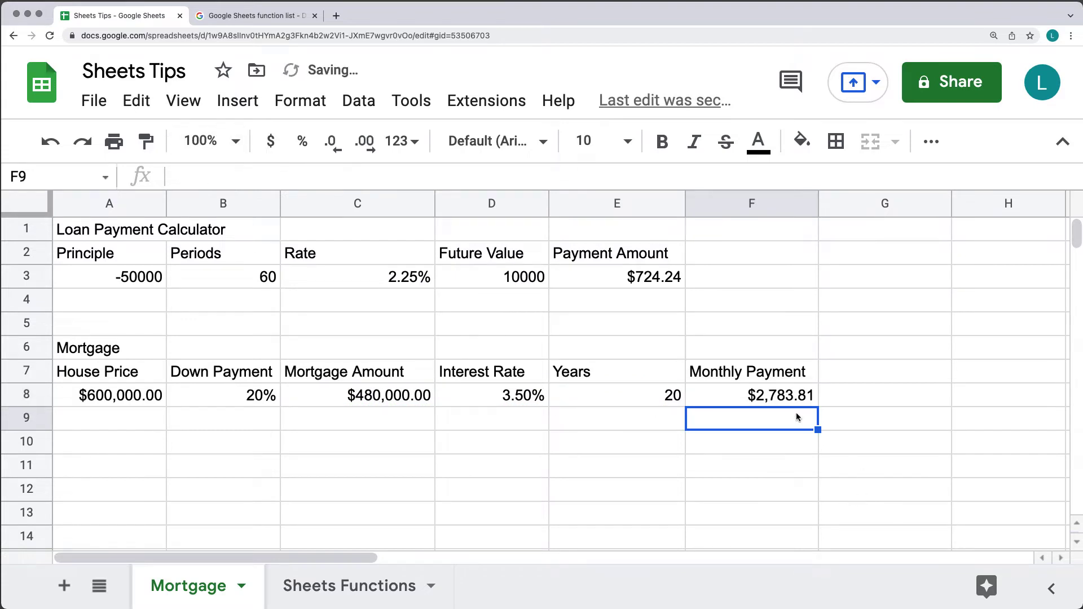
click(787, 395)
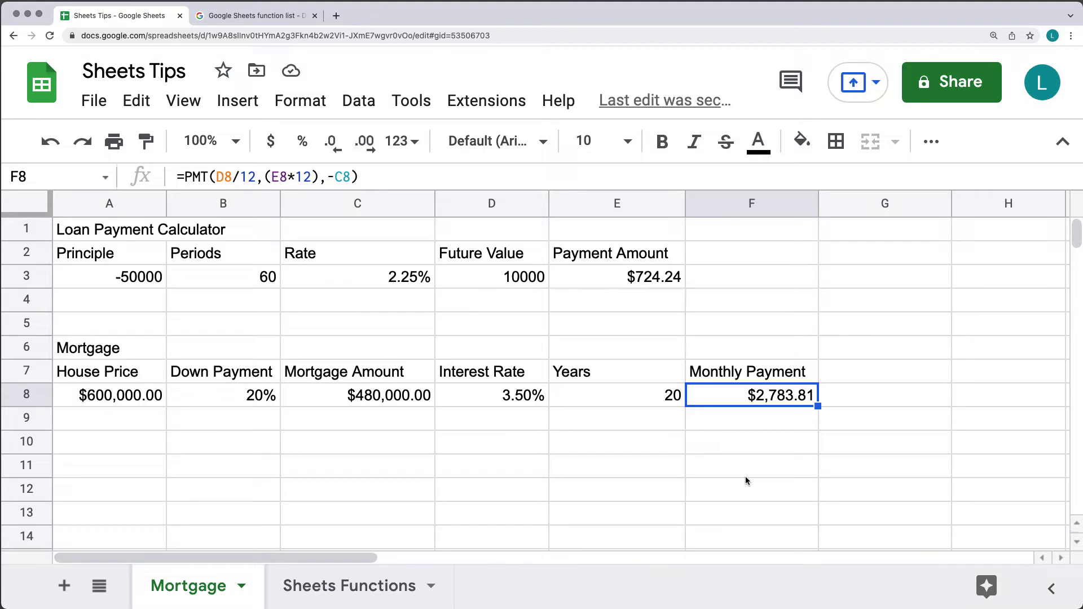
Step: Change the house price to 400000 and the down payment to 25%
double_click(107, 395)
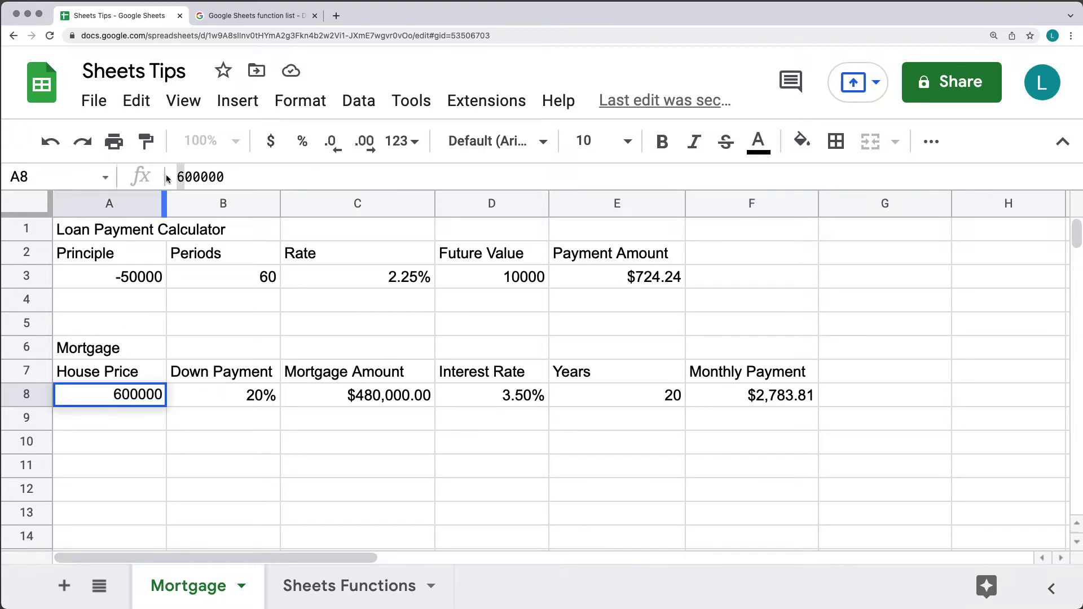
drag(177, 177, 185, 177)
text(4)
click(225, 476)
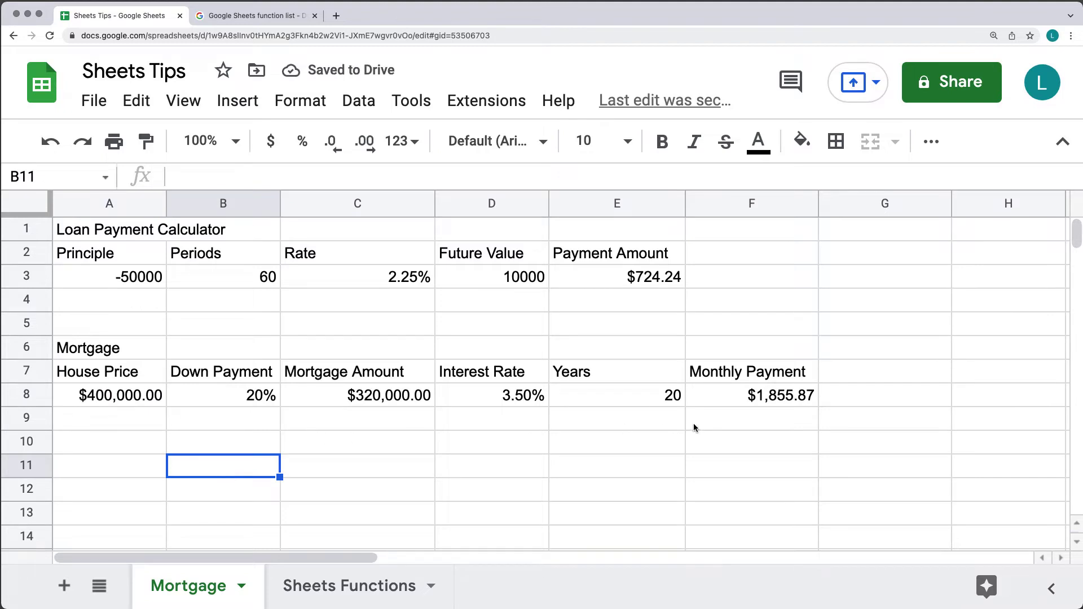
click(252, 399)
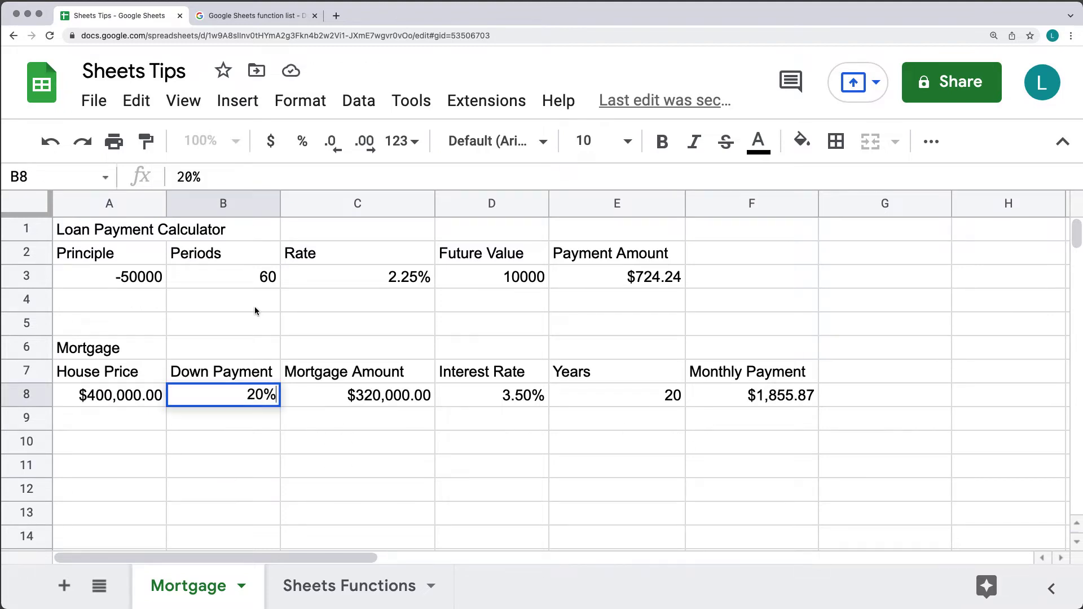
click(192, 177)
key(BackSpace)
text(5)
key(Return)
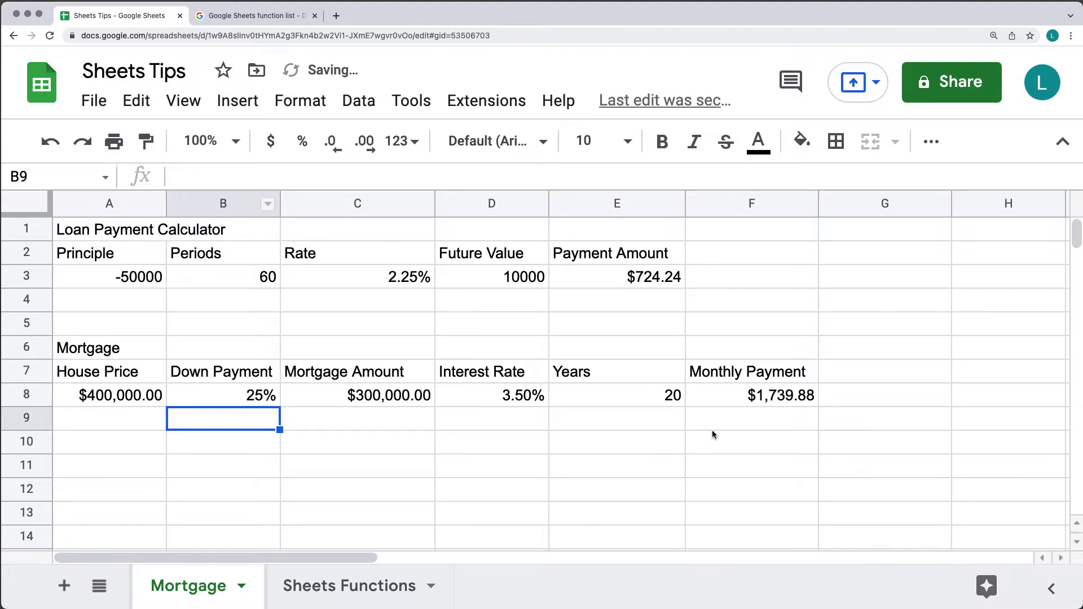
Step: Change the interest rate to 3.25% and begin editing the Years value
click(523, 402)
click(196, 176)
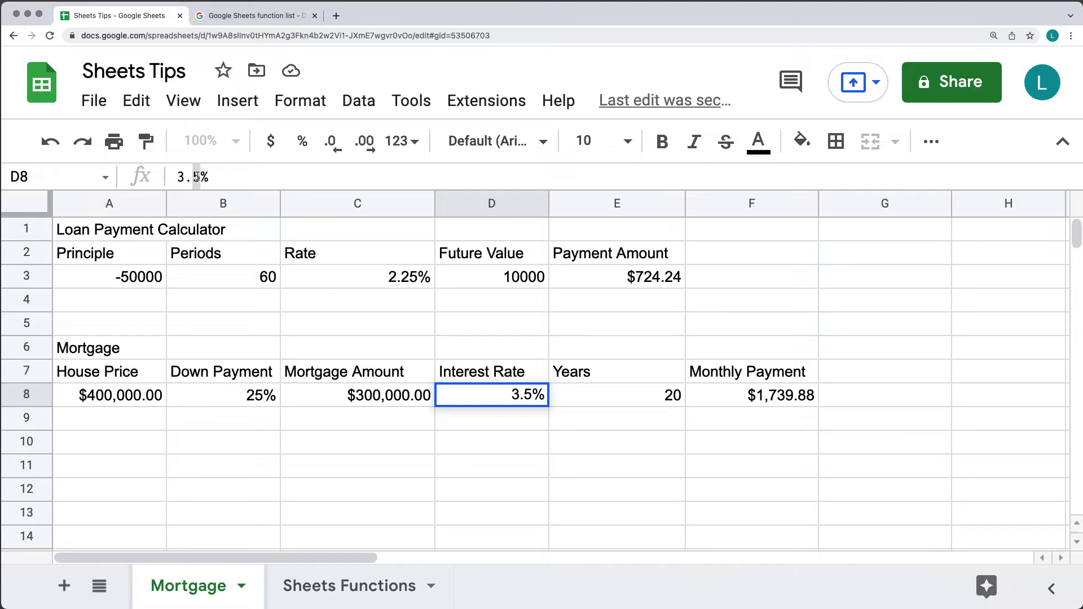
key(BackSpace)
text(25)
key(Return)
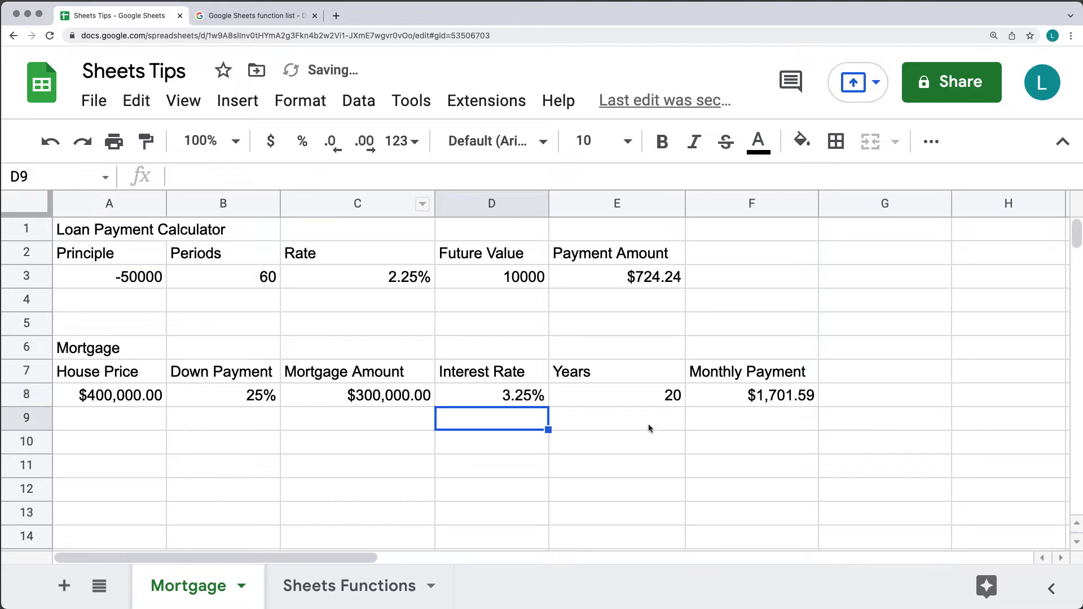
click(666, 399)
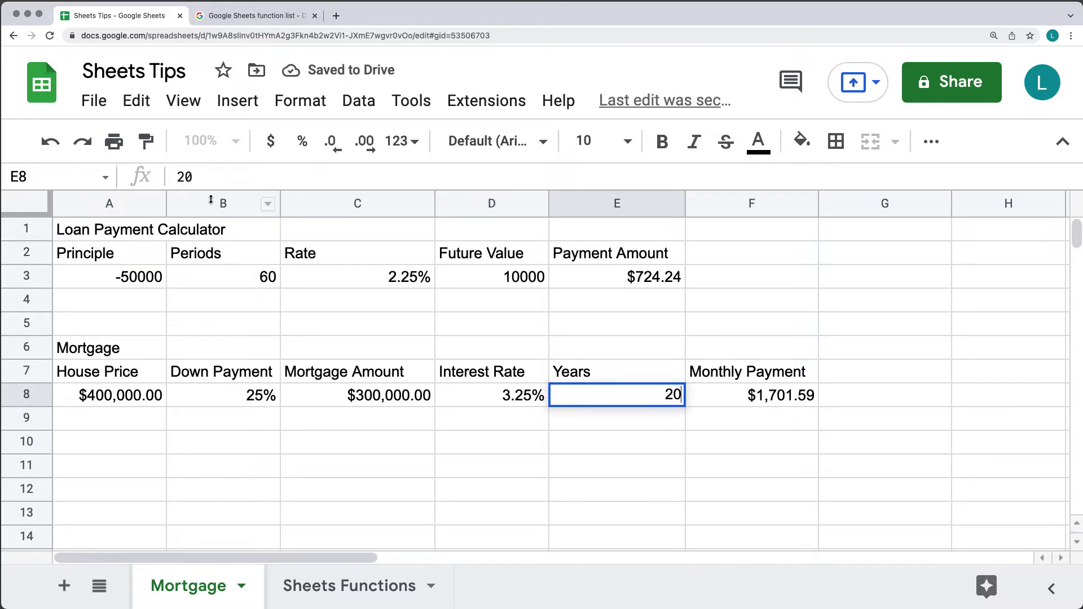
click(172, 176)
Step: Set the loan term to 30 years
key(Delete)
text(3)
click(530, 463)
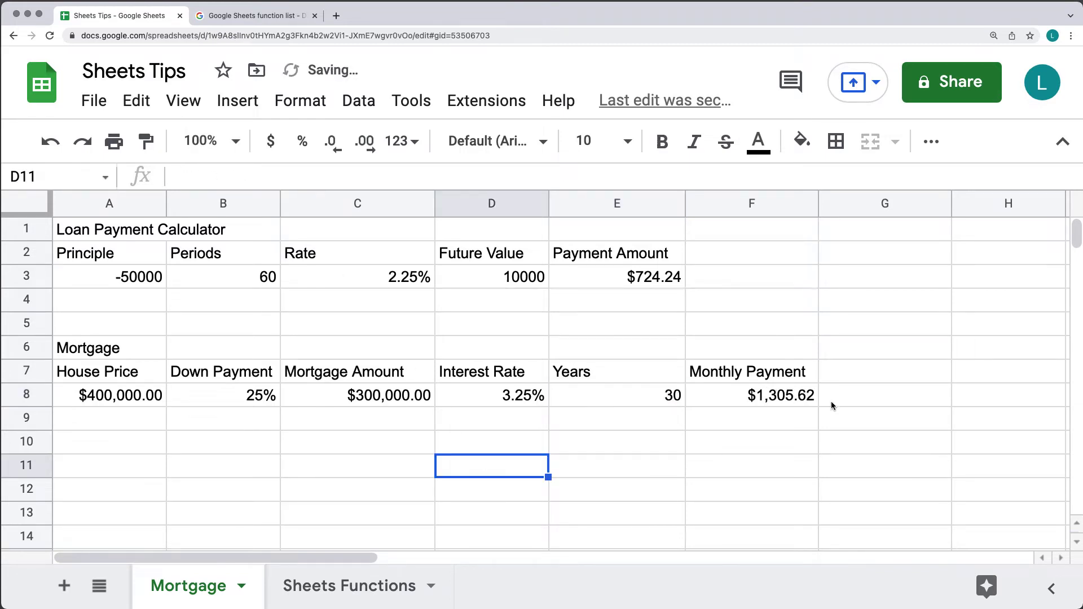
Step: Make the A7:F7 mortgage headers bold and centred, then select A11 for the schedule
click(129, 372)
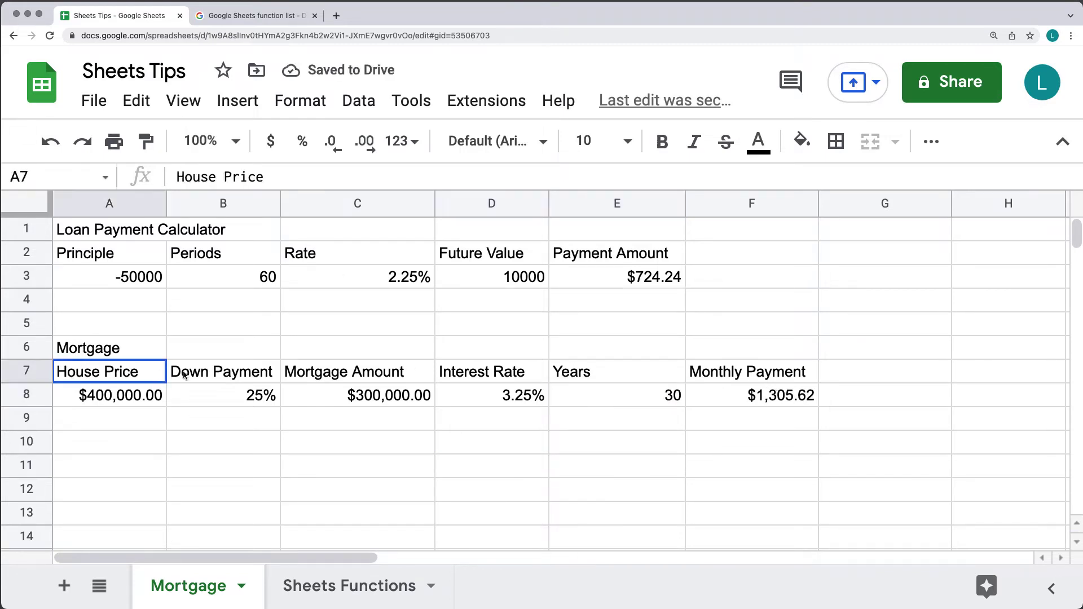
drag(184, 374, 756, 373)
click(662, 142)
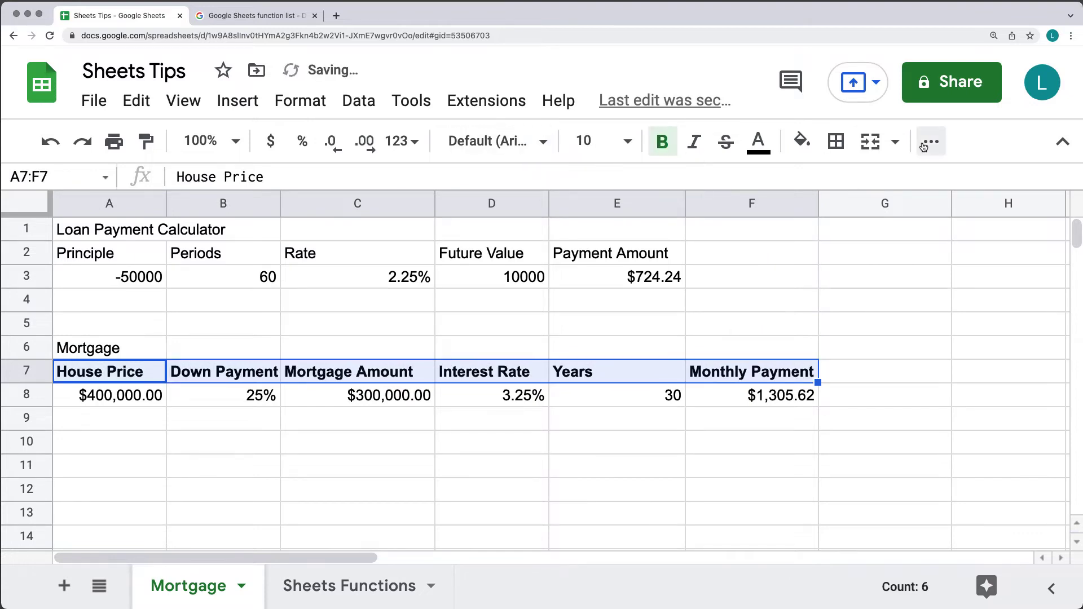
click(925, 145)
click(589, 183)
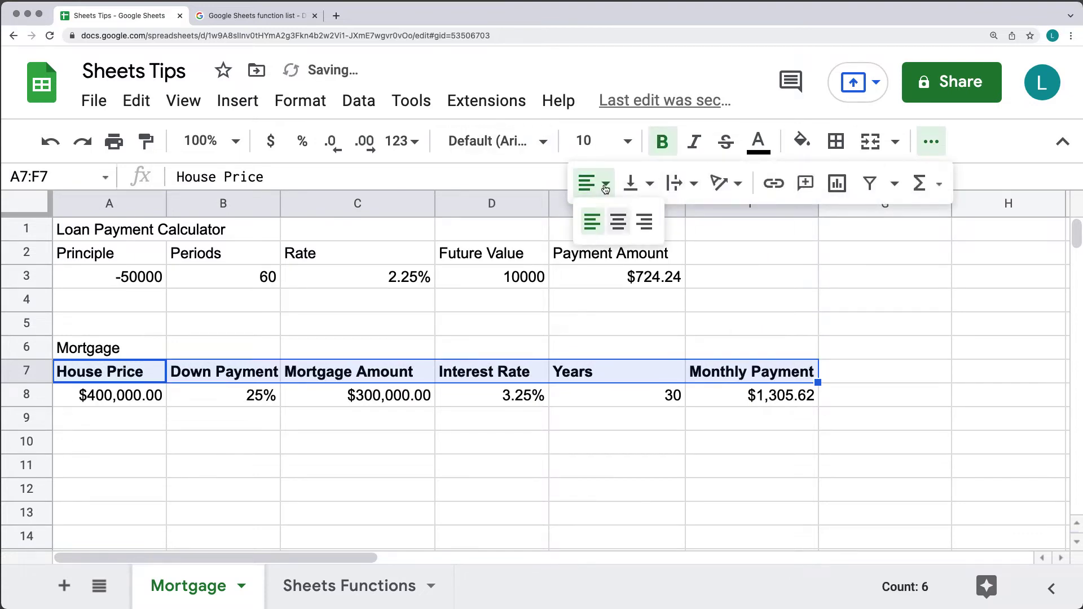
click(618, 227)
click(561, 482)
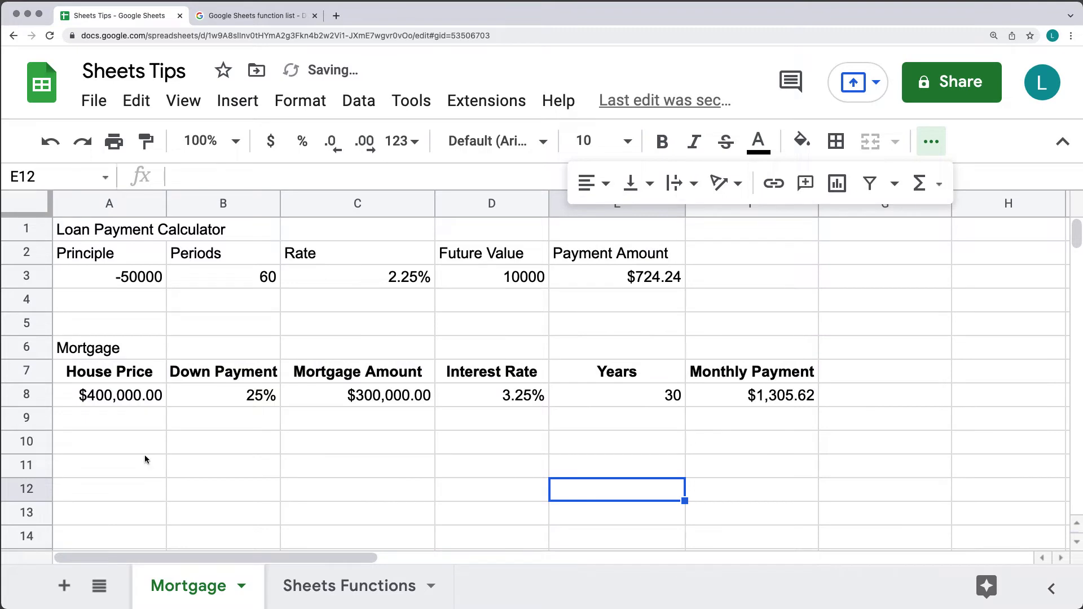
click(394, 445)
click(72, 464)
Step: Enter the headers Month, Balance and Amount in A11:C11
text(Mo)
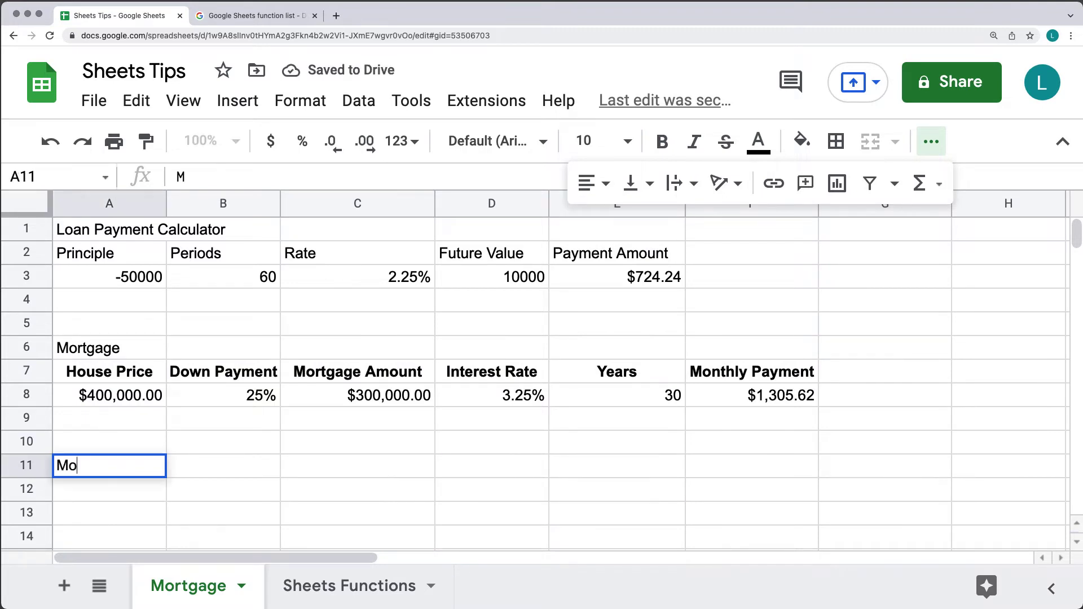
text(nth)
key(Tab)
text(Balance)
key(Tab)
text(Amount)
key(Tab)
Step: Fill row 12 with month 1, balance =C8 and amount =F8
click(111, 501)
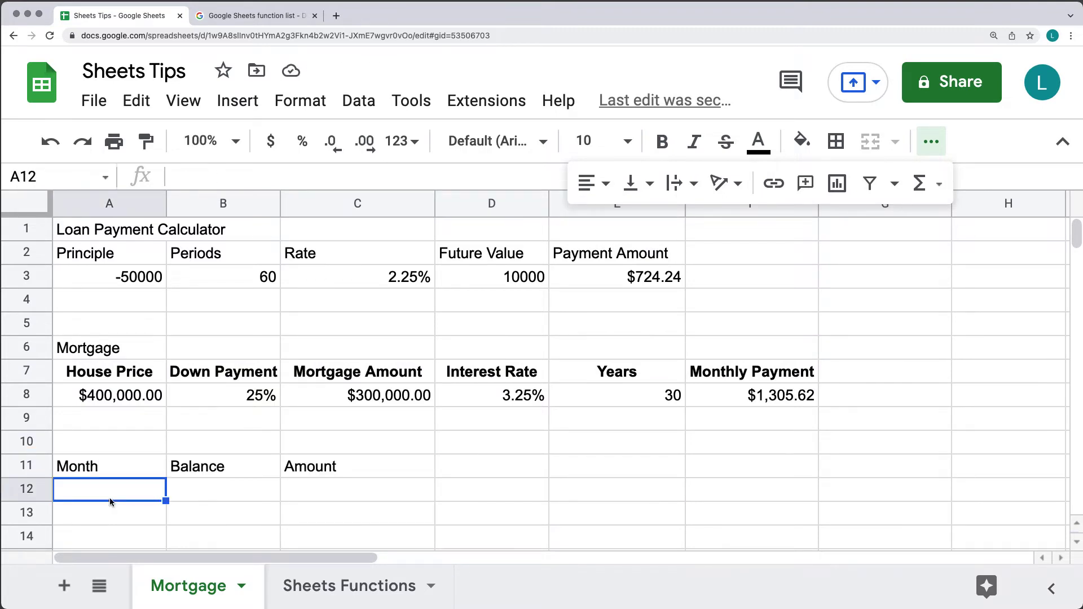
text(1)
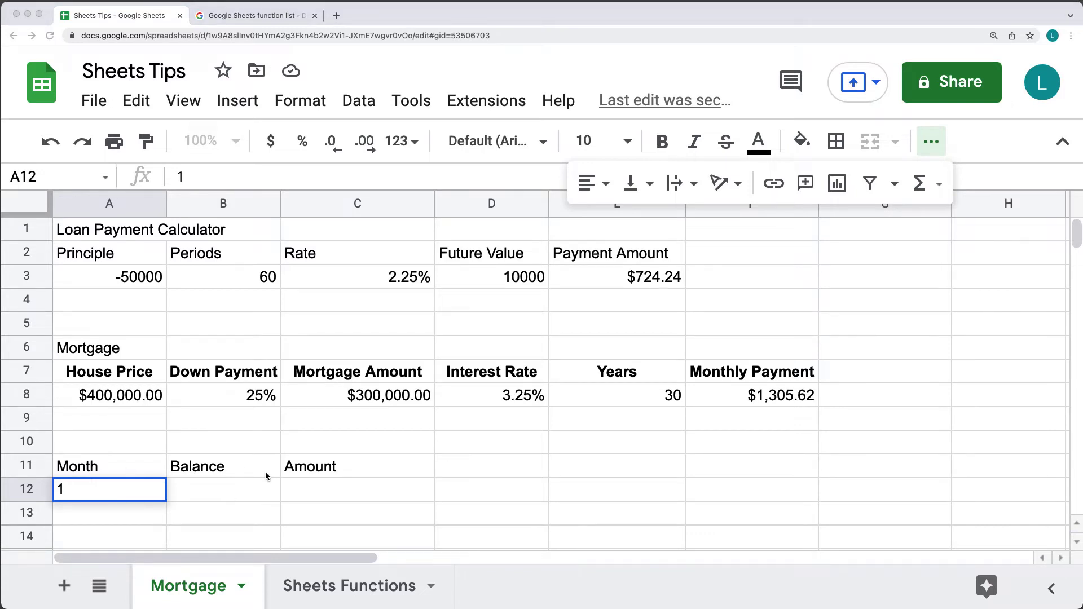
click(230, 491)
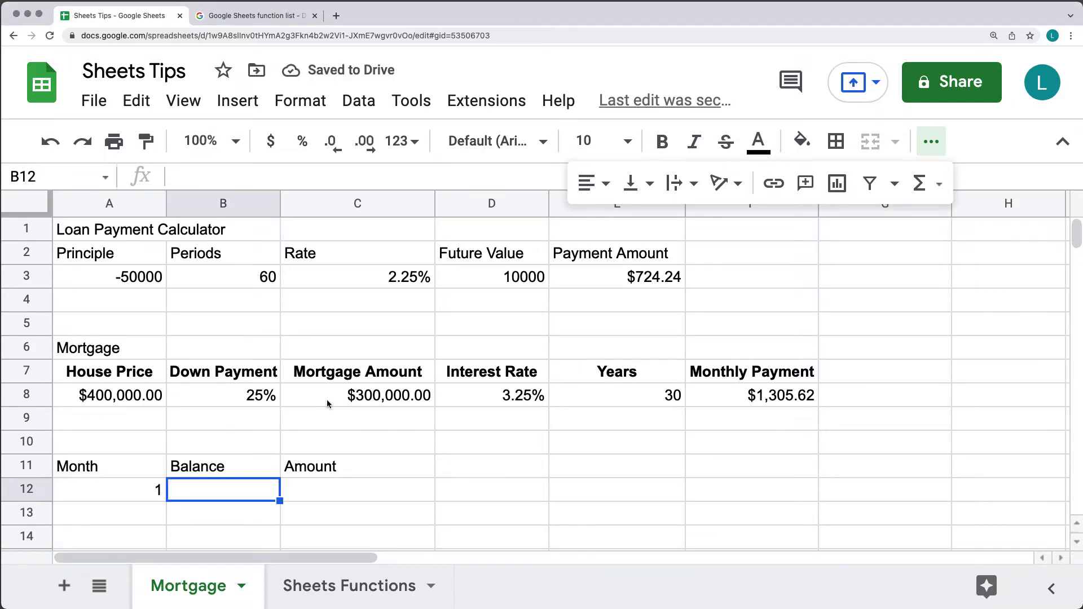
text(=C8)
key(Return)
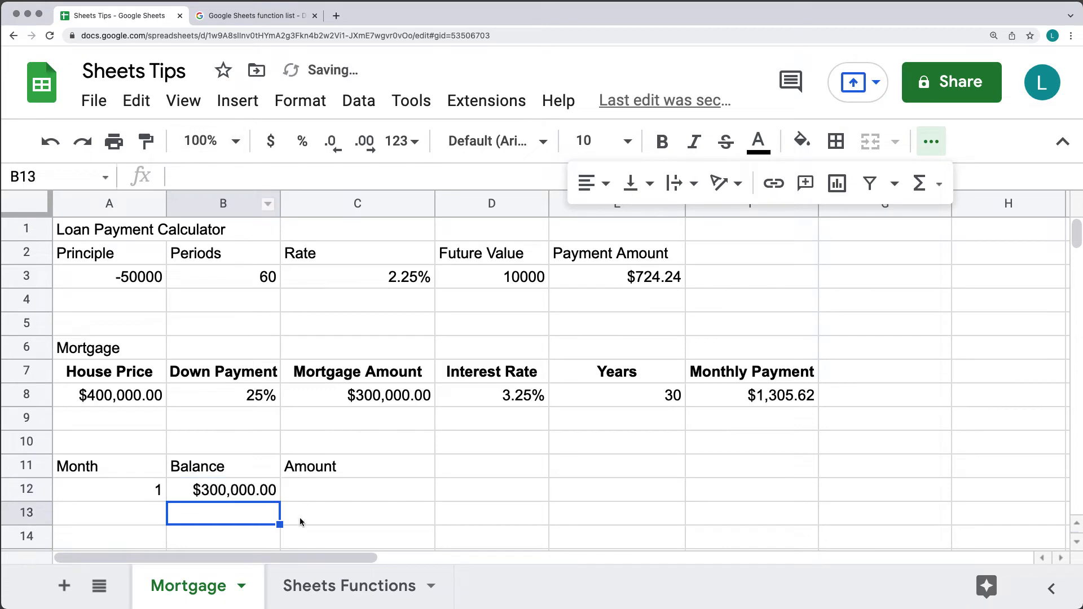
click(308, 490)
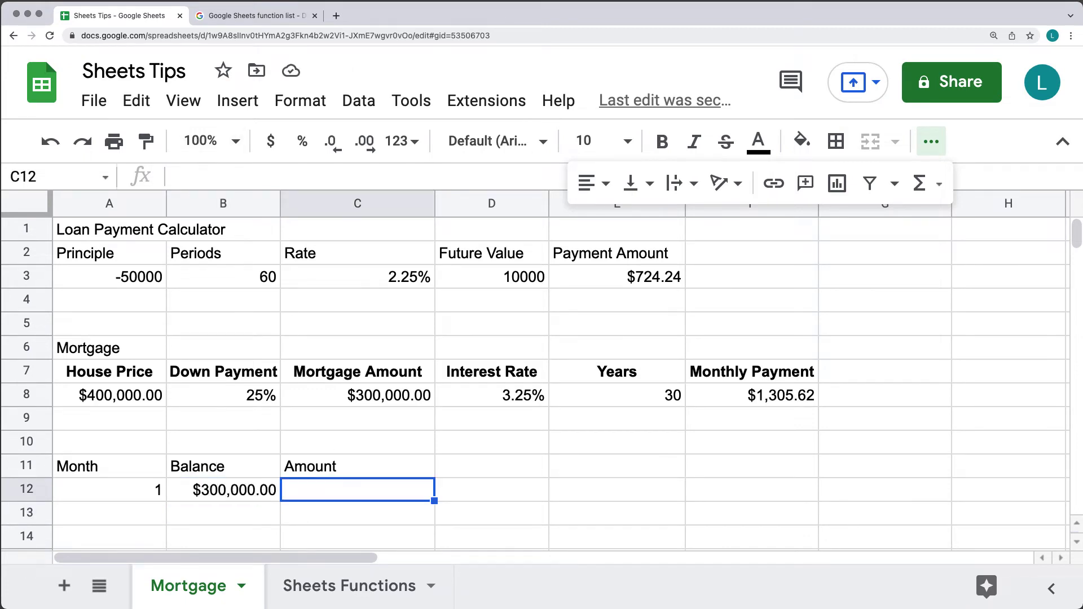
click(761, 399)
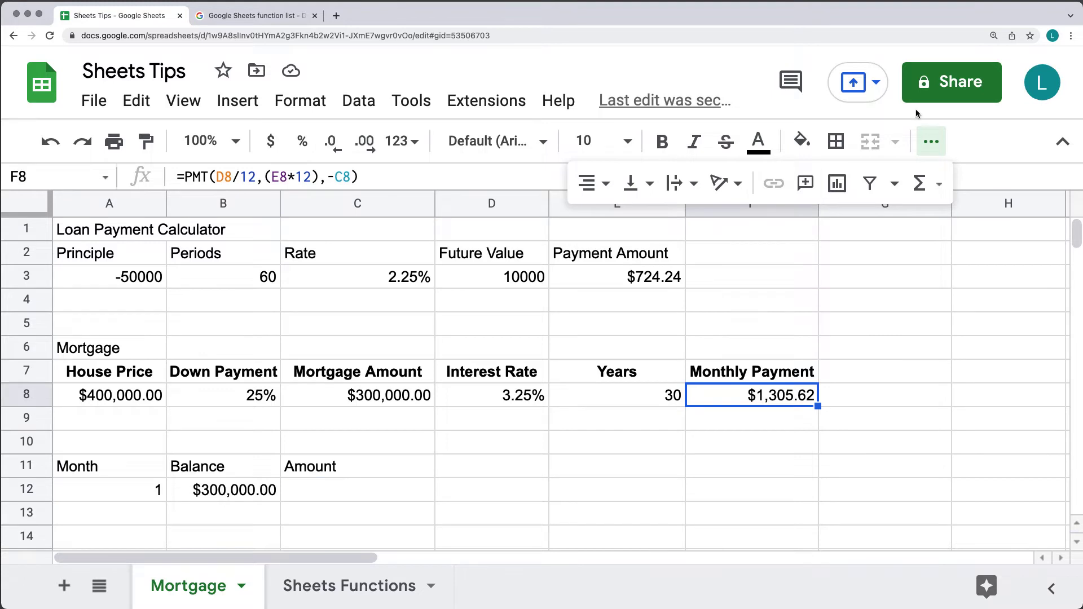
click(930, 141)
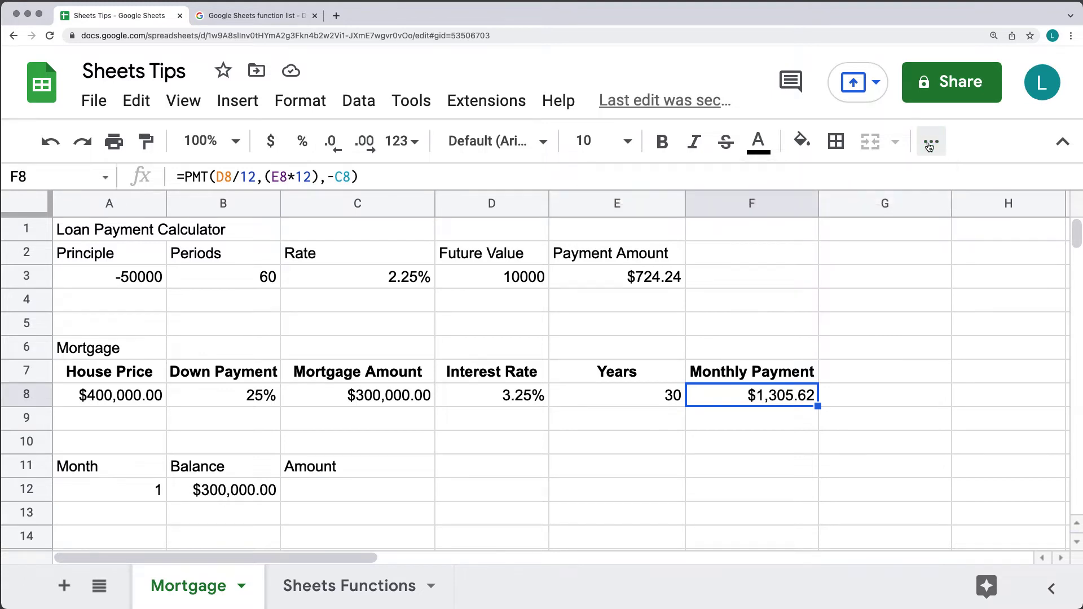
click(351, 490)
text(=)
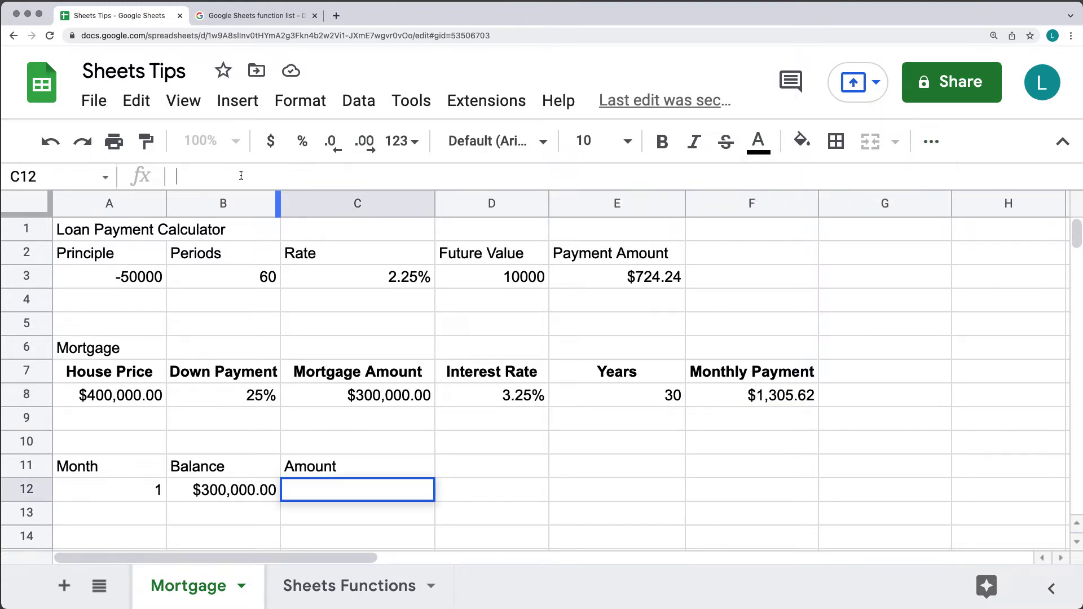
text(F8)
key(Tab)
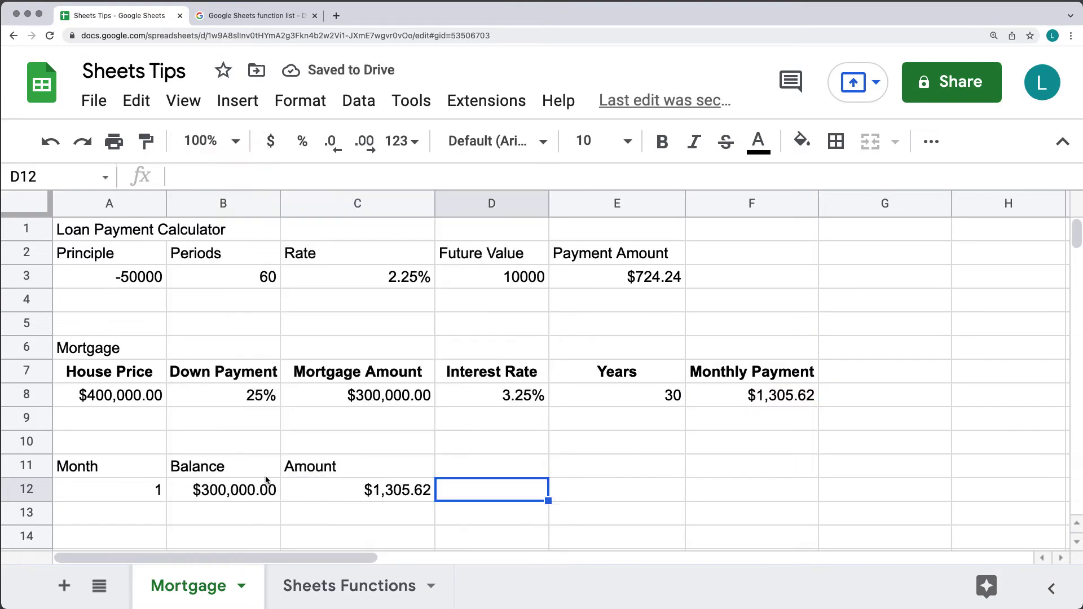
Step: Add an Interest header in D11 with =B12*(D$8/12) in D12, giving $812.50
click(463, 467)
text(Int)
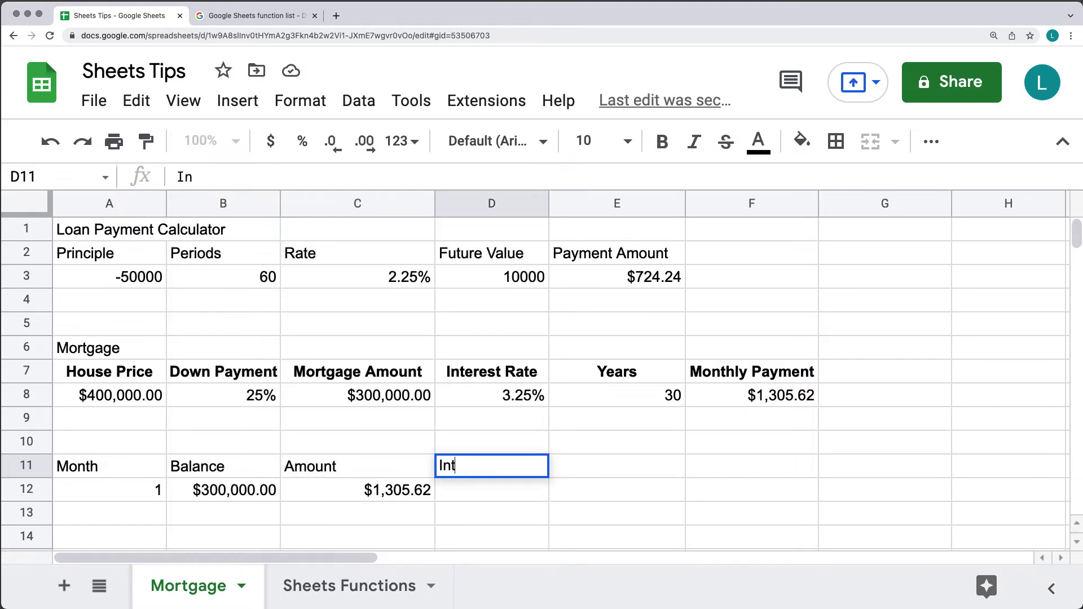
text(erest)
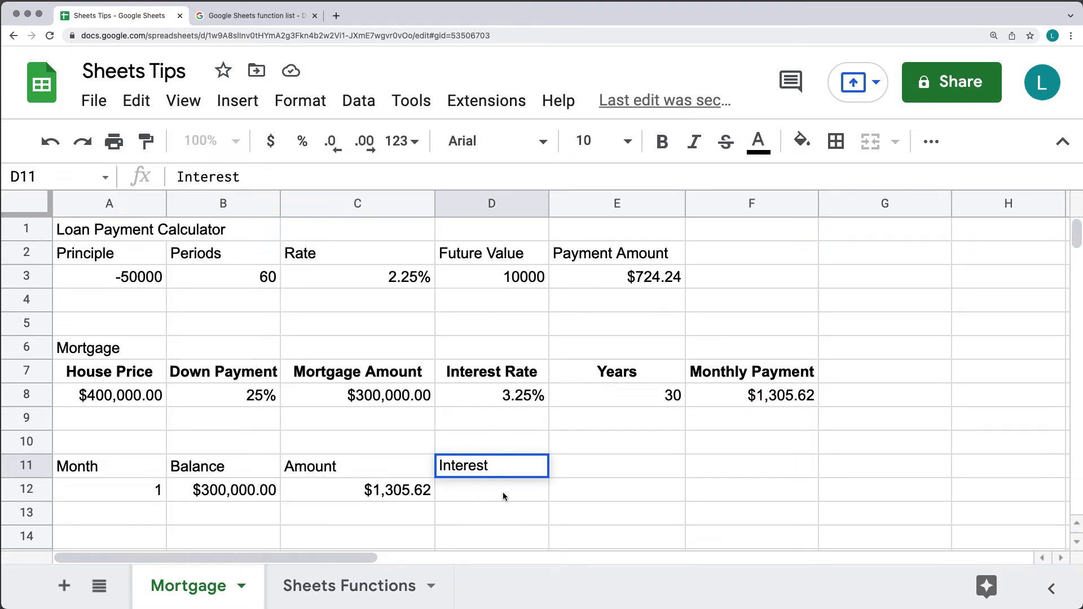
click(502, 492)
text(=)
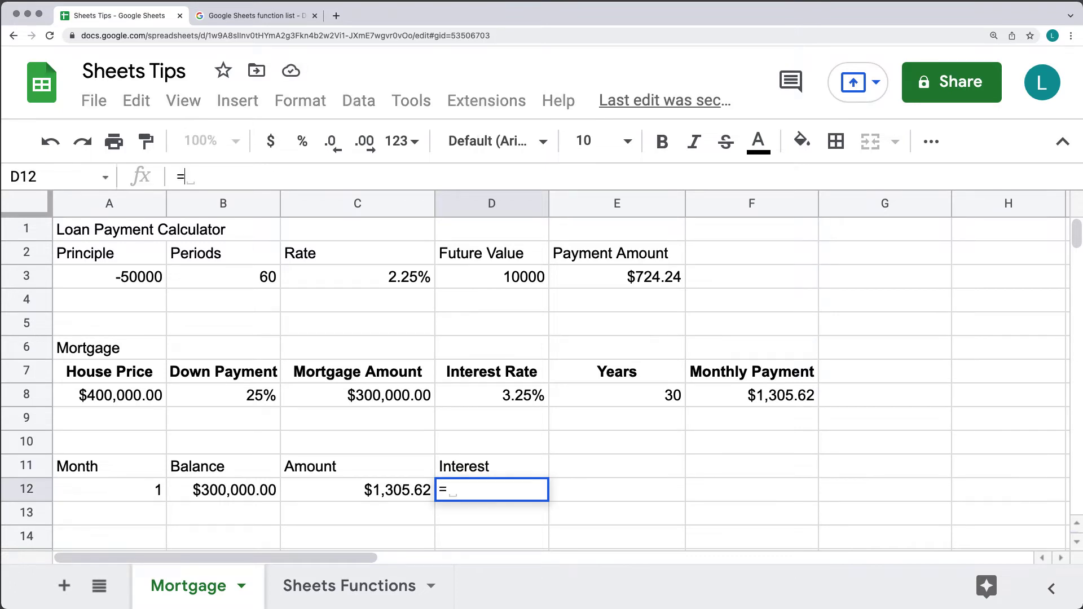
text(B12)
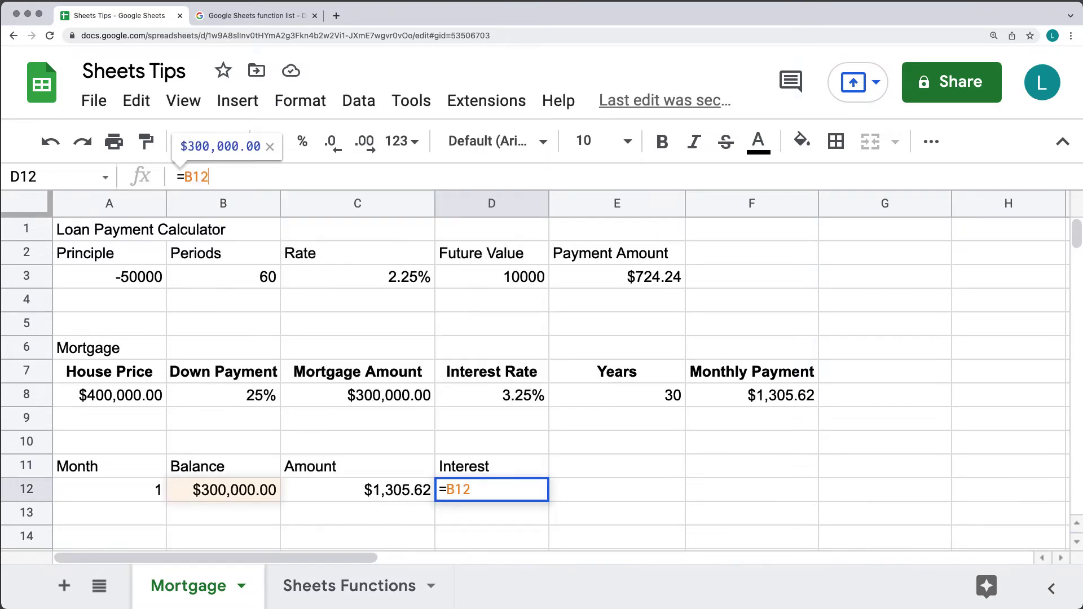
text(*)
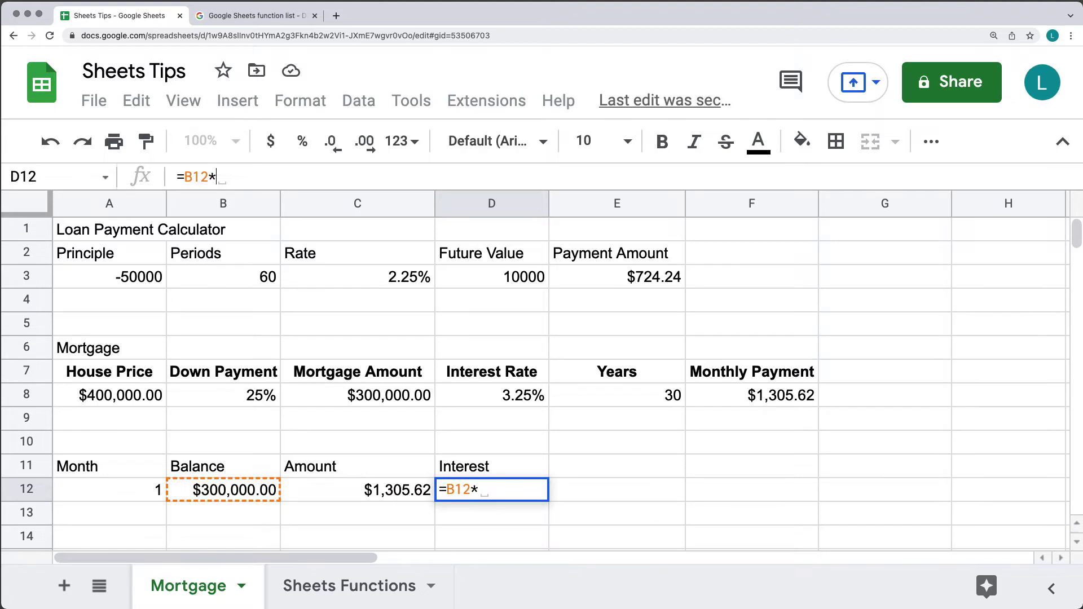
text(()
text($B$4/12))
key(BackSpace)
key(BackSpace)
key(BackSpace)
key(BackSpace)
key(BackSpace)
key(BackSpace)
key(BackSpace)
key(BackSpace)
text(D)
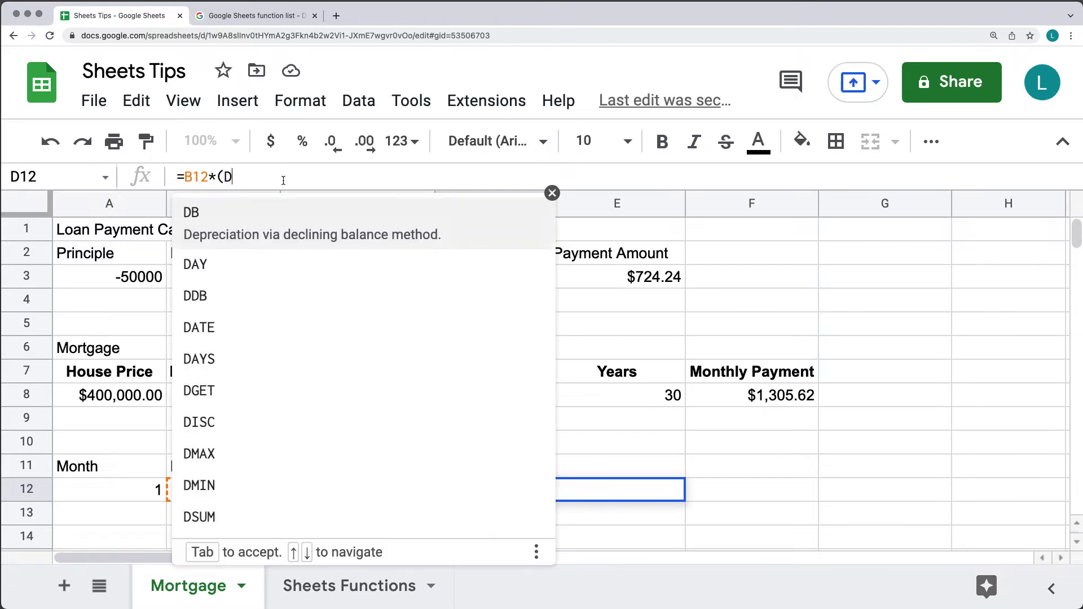
text($)
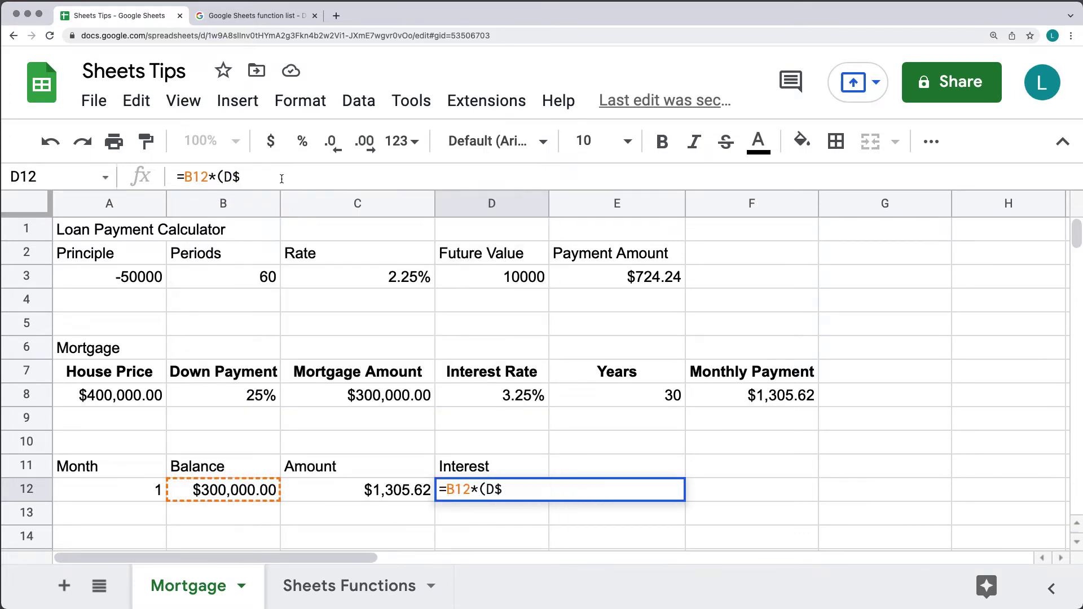
text(8/12)
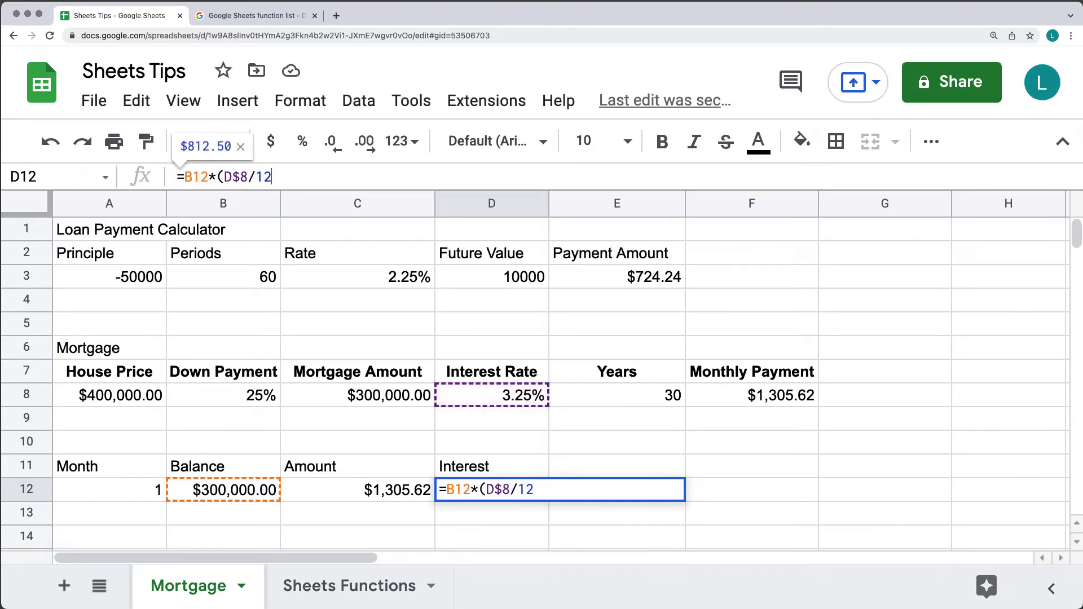
key(Return)
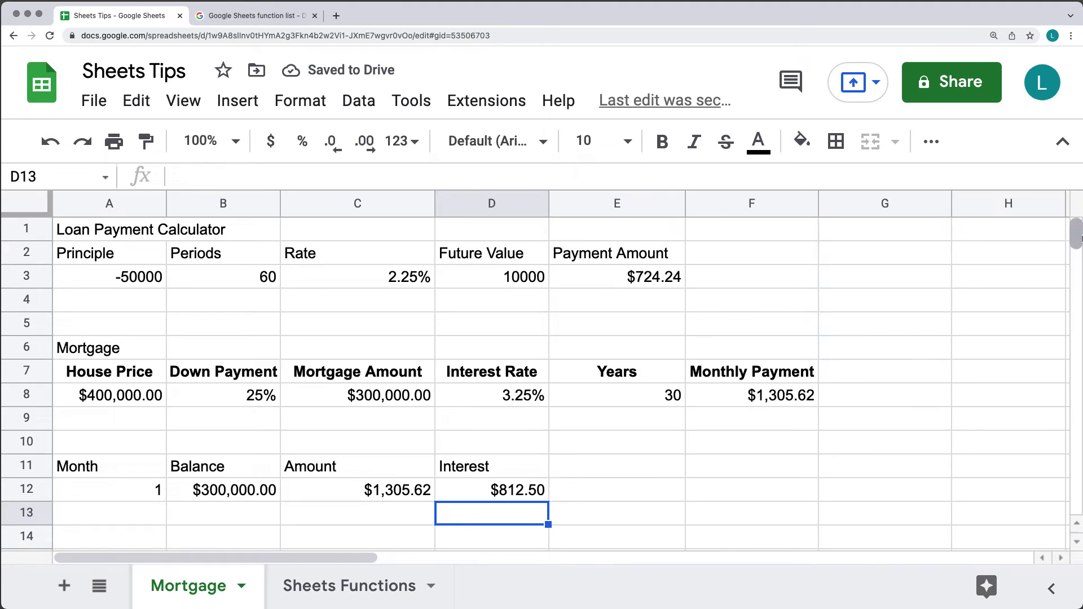
scroll(439, 431, down, 2)
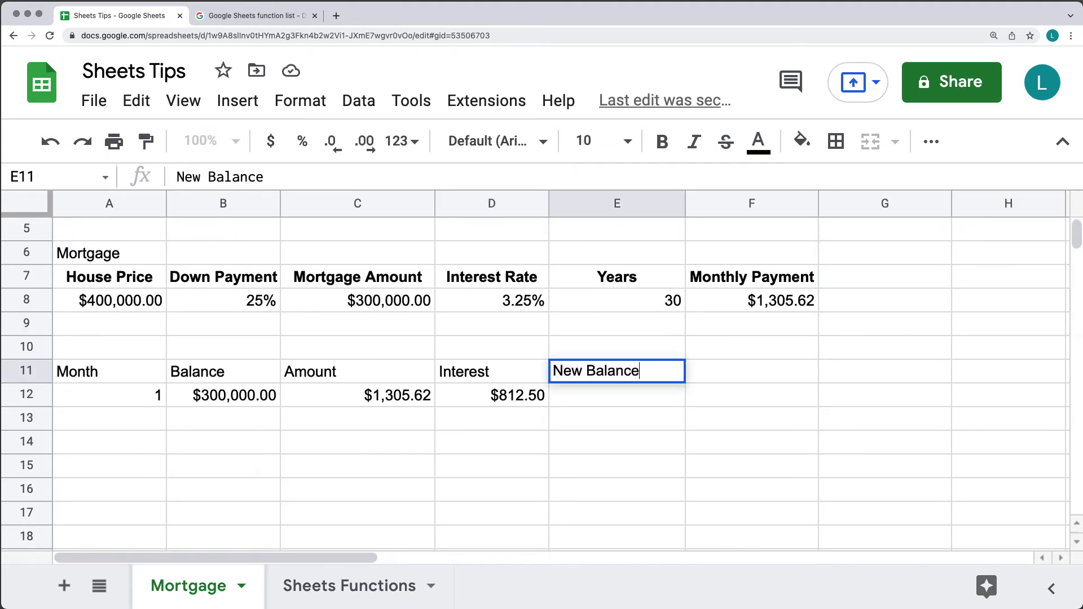
Step: Add a New Balance header in E11 and the formula =B12-(C12-D12) below it
click(616, 370)
text(New Balance)
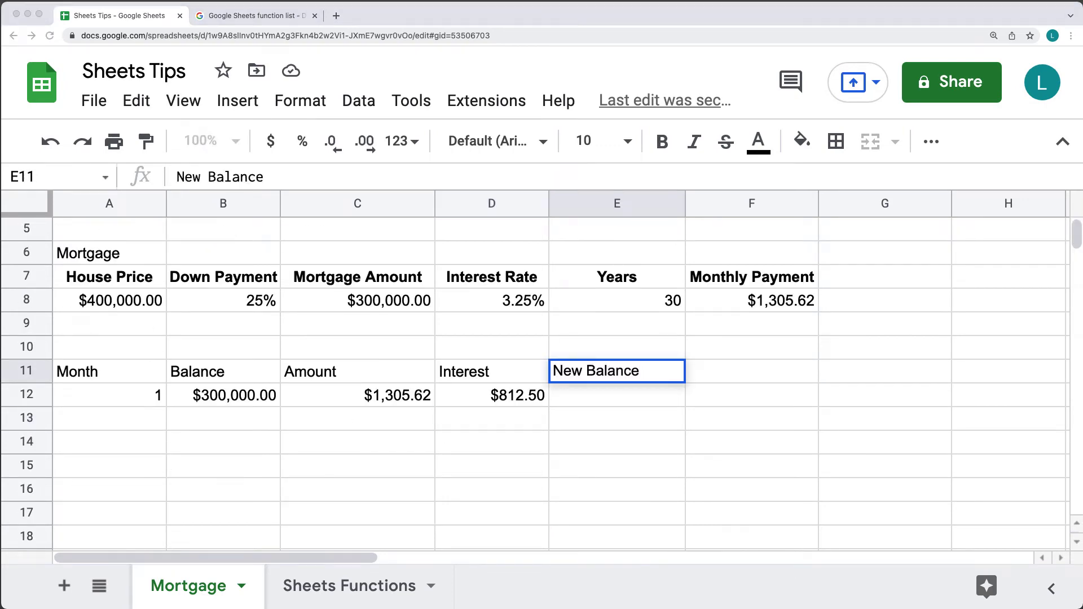
key(Return)
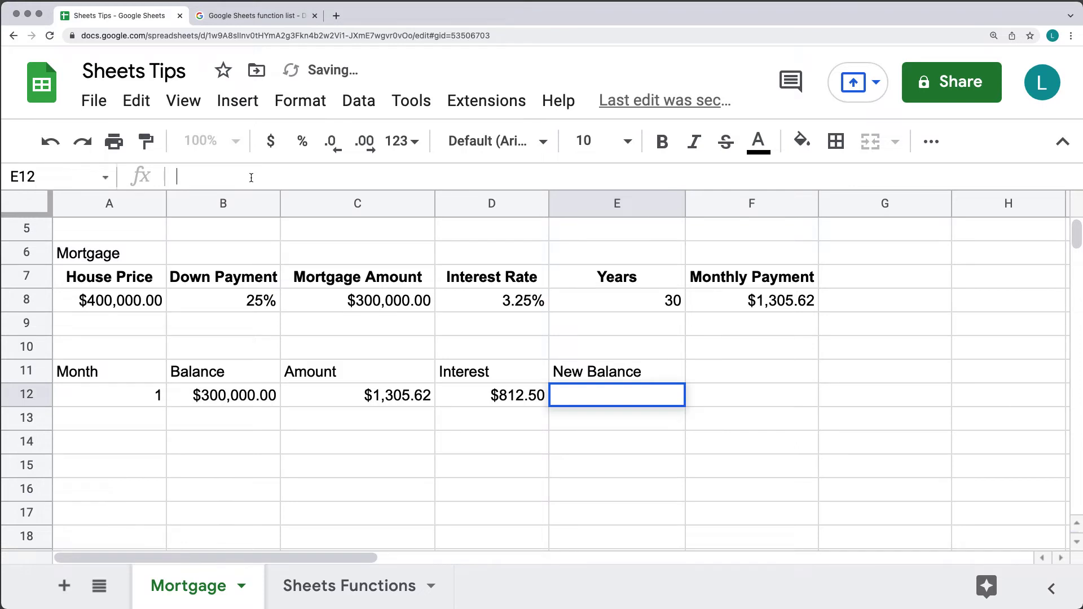
text(=B12)
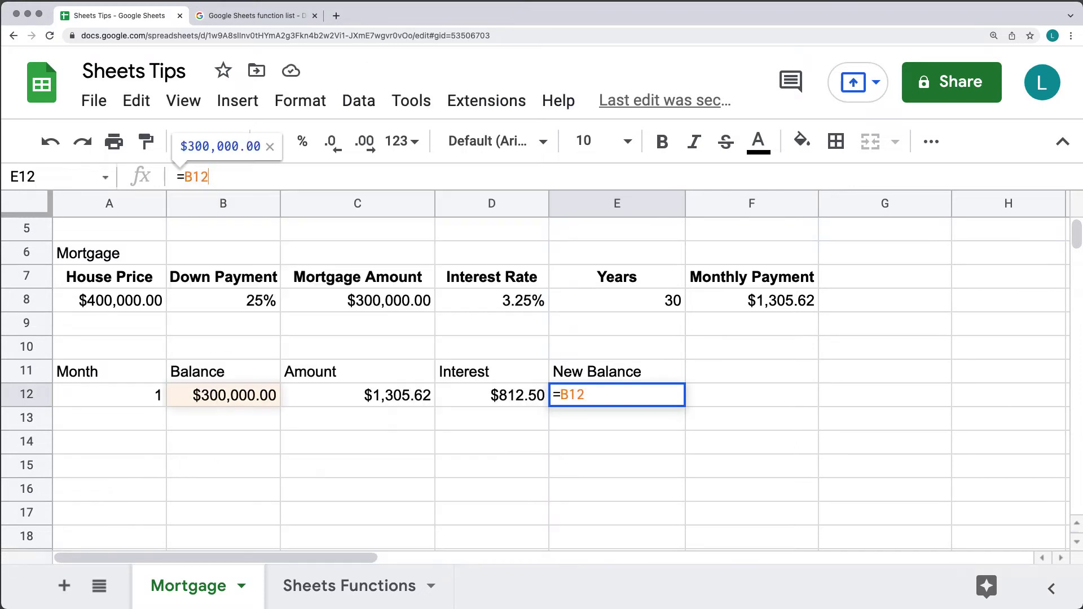
text(-)
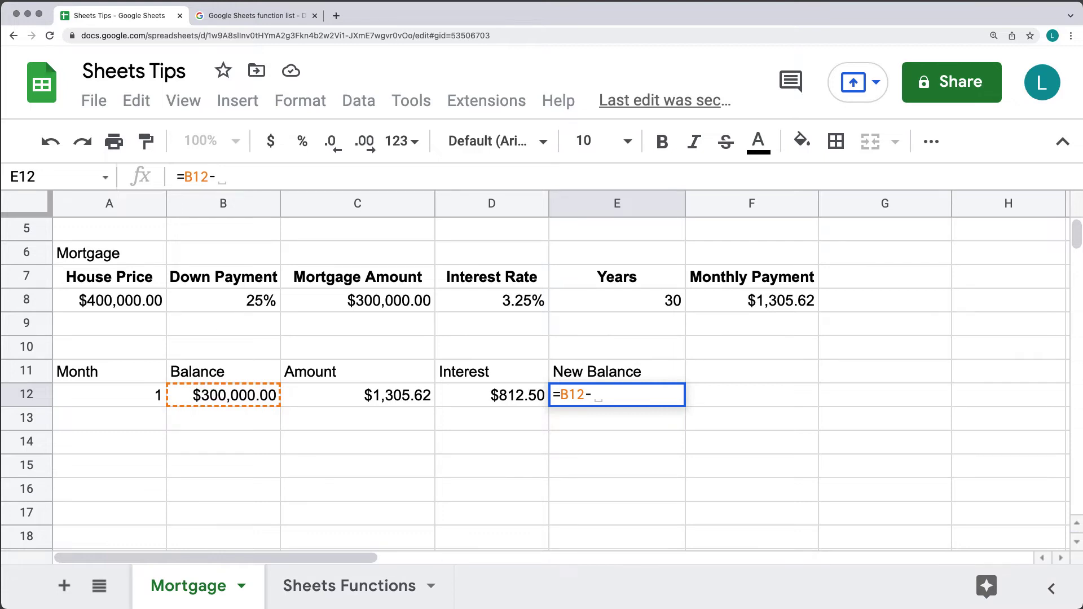
text(())
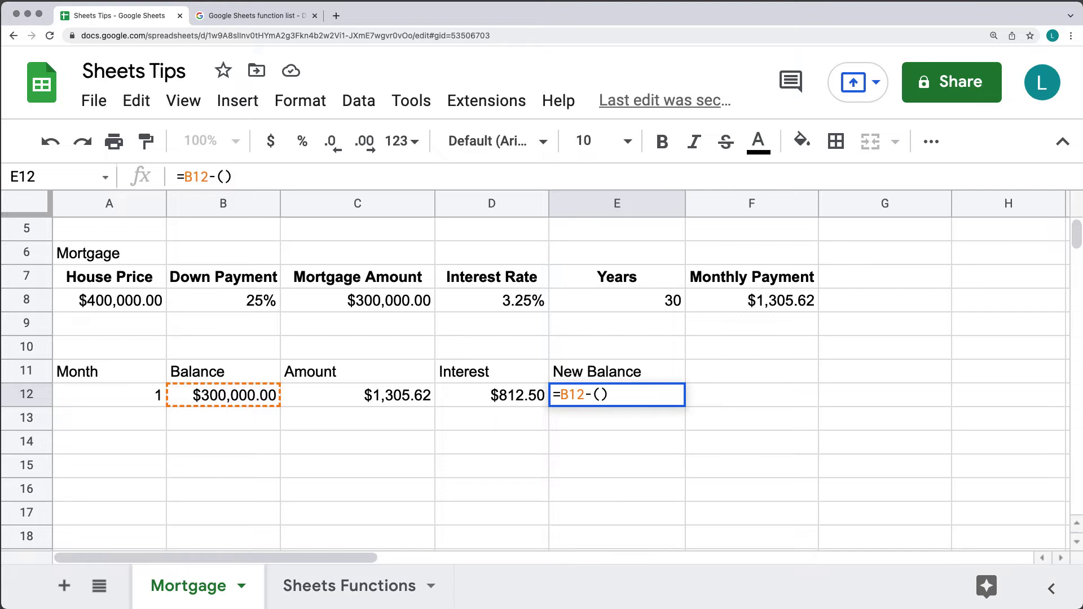
text(C)
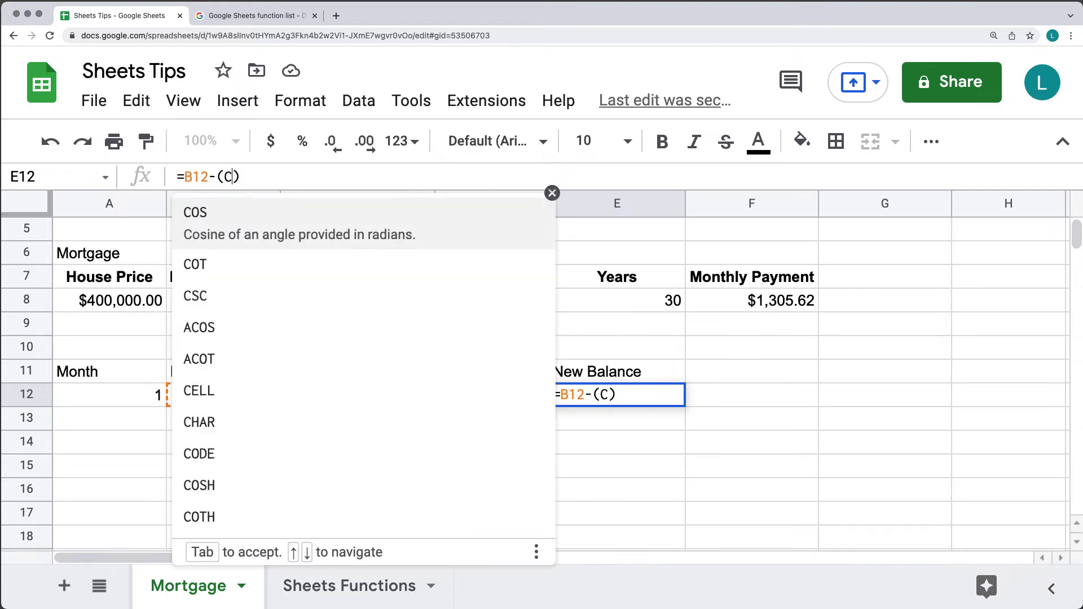
text(12-)
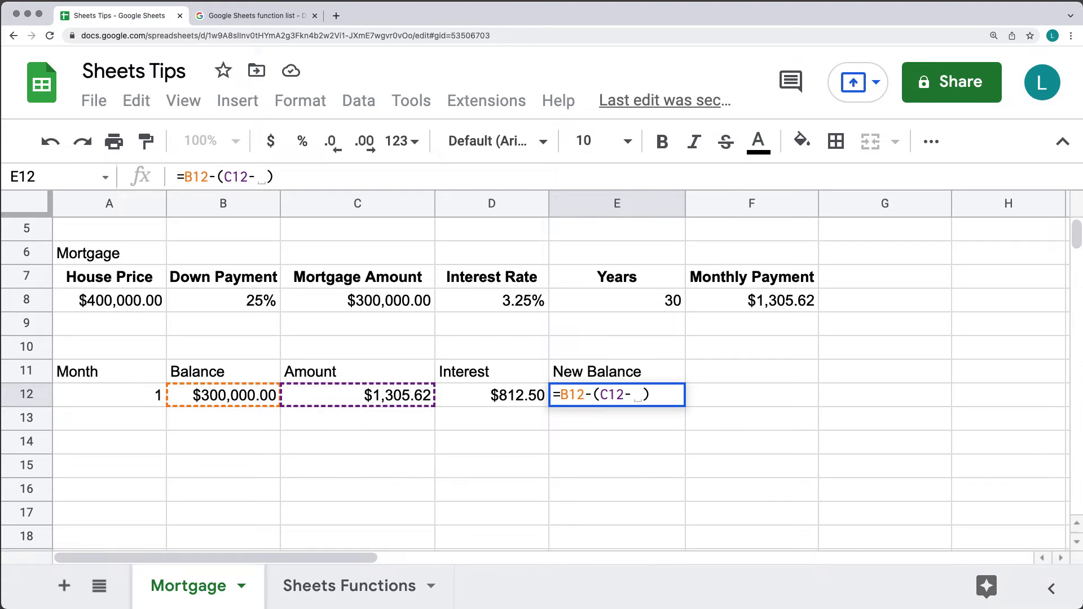
text(D12)
key(Return)
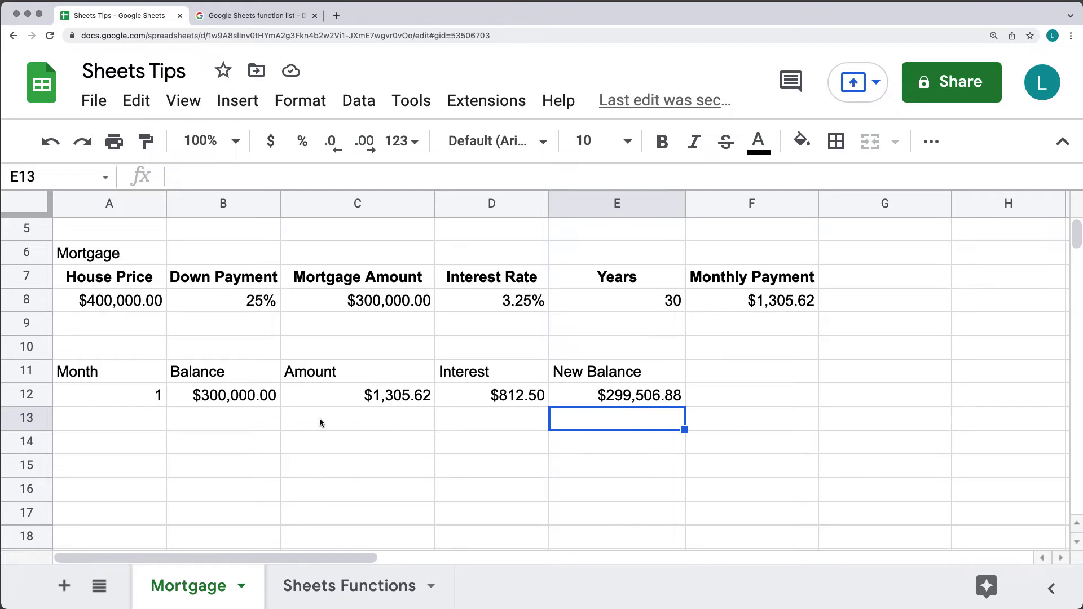
Step: Add an Interest Paid header in F11 and enter =D12 in F12
key(Up)
key(Up)
key(Right)
key(Return)
text(Inter)
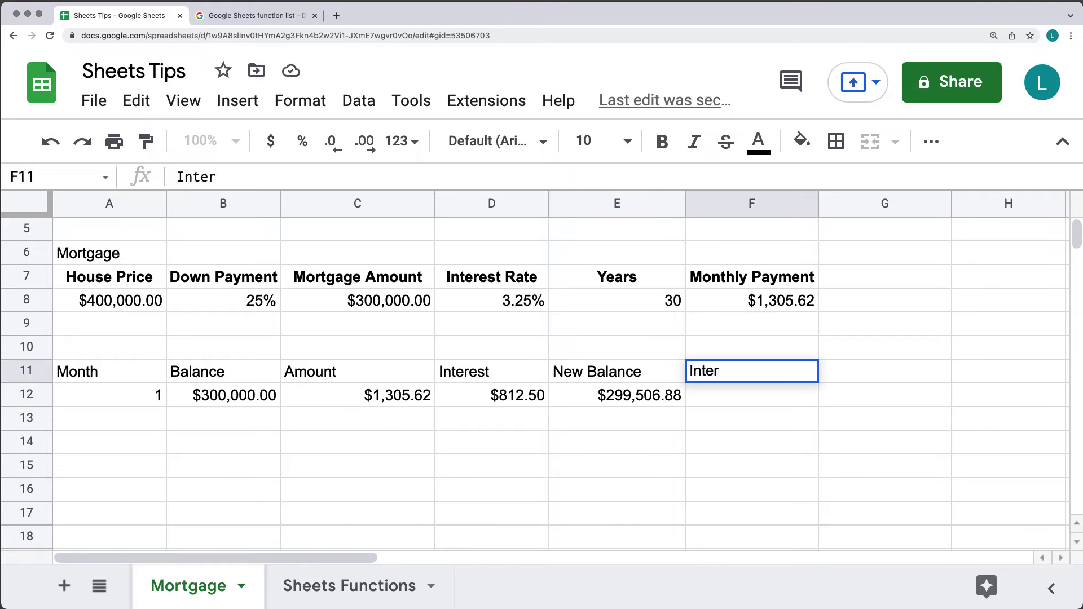
text(est Paid)
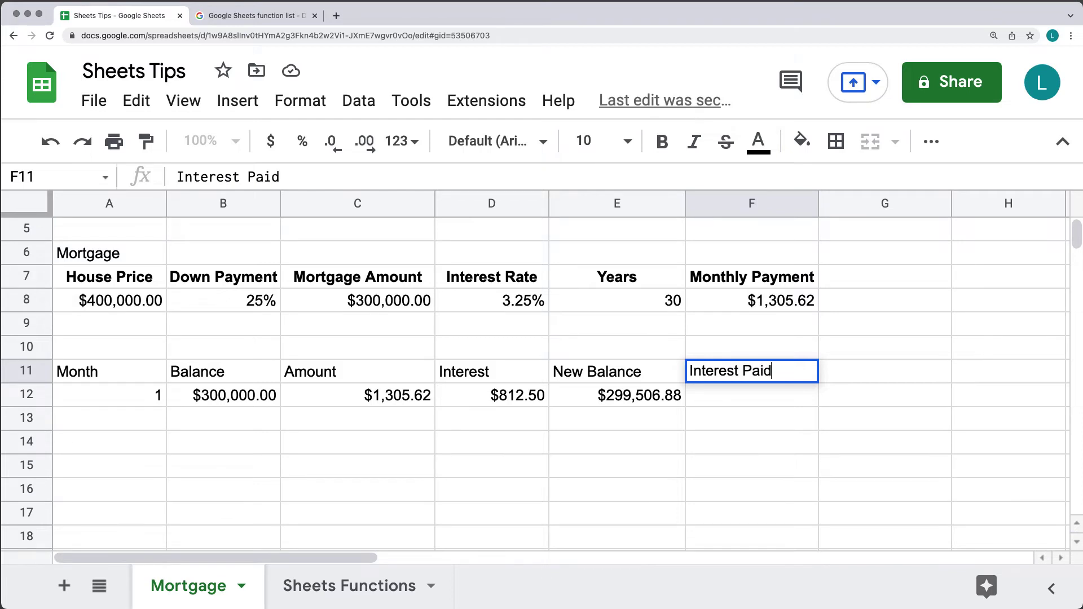
key(Return)
click(500, 398)
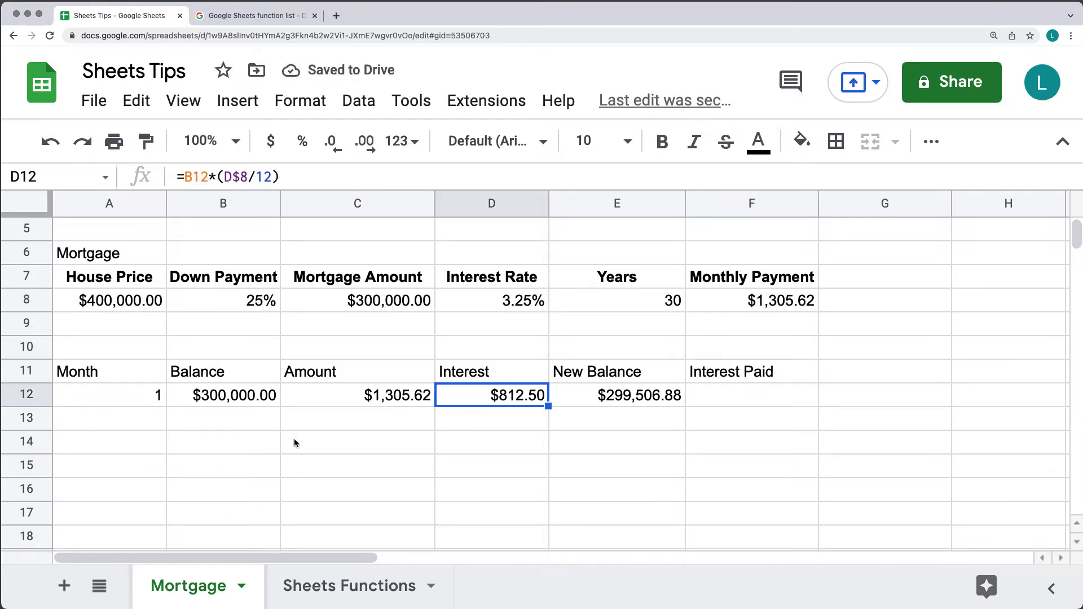
key(super+Tab)
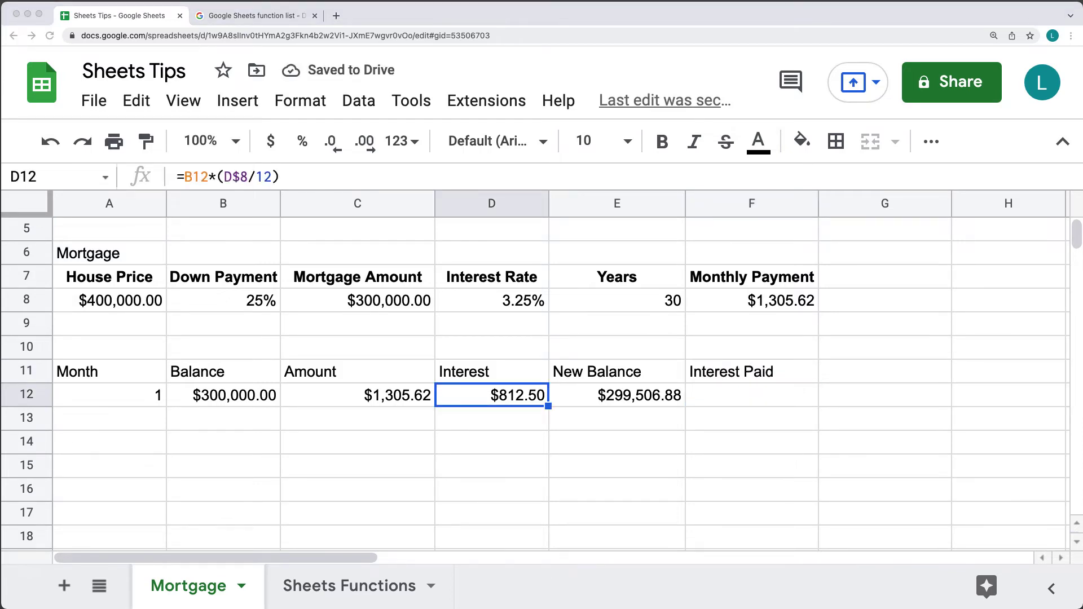
click(704, 390)
double_click(715, 394)
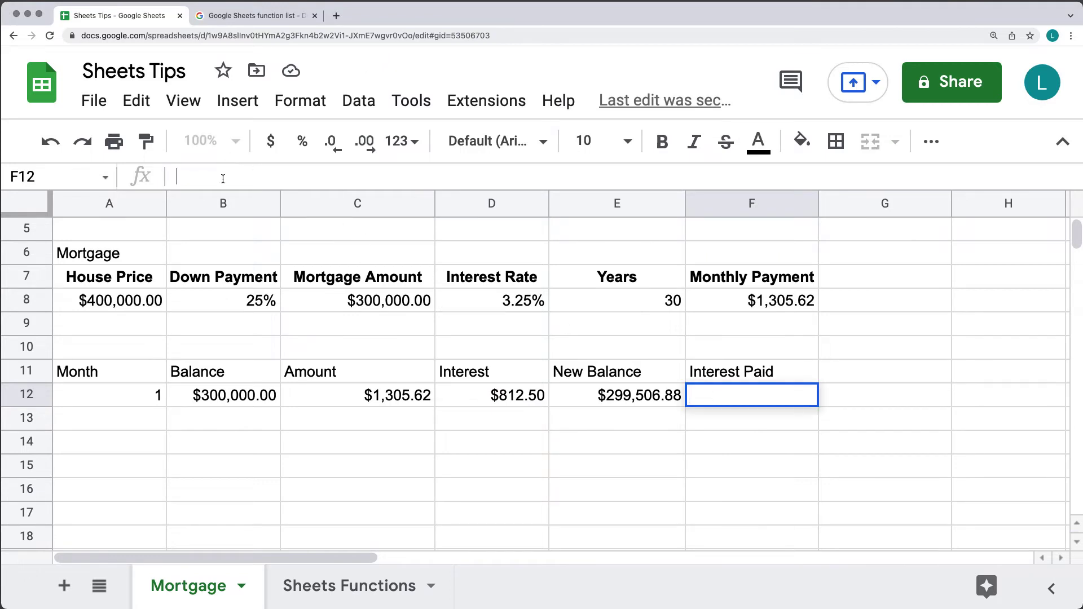
text(=D)
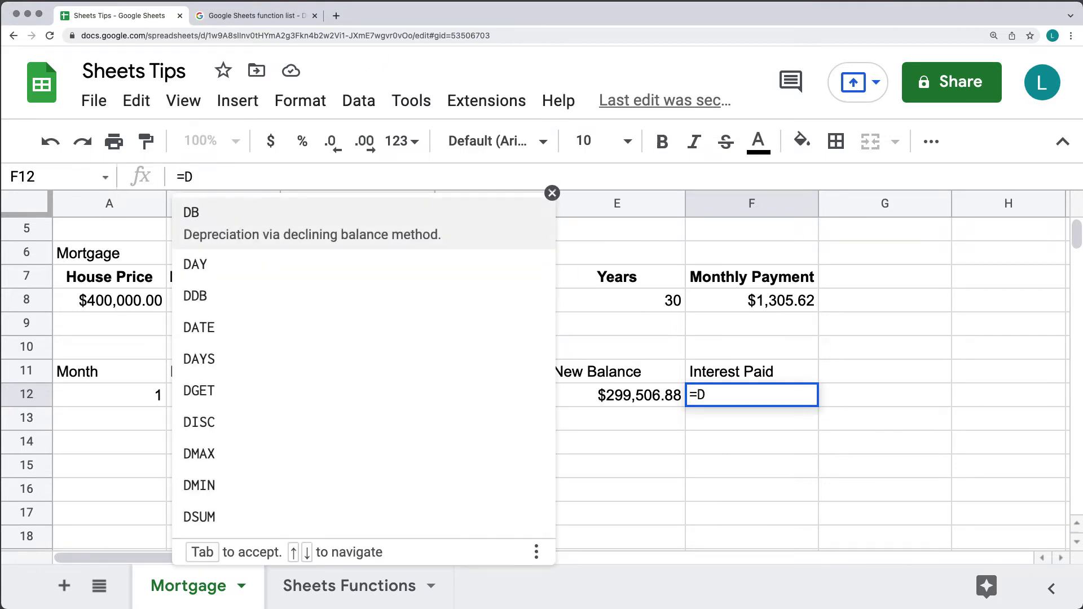
text(12)
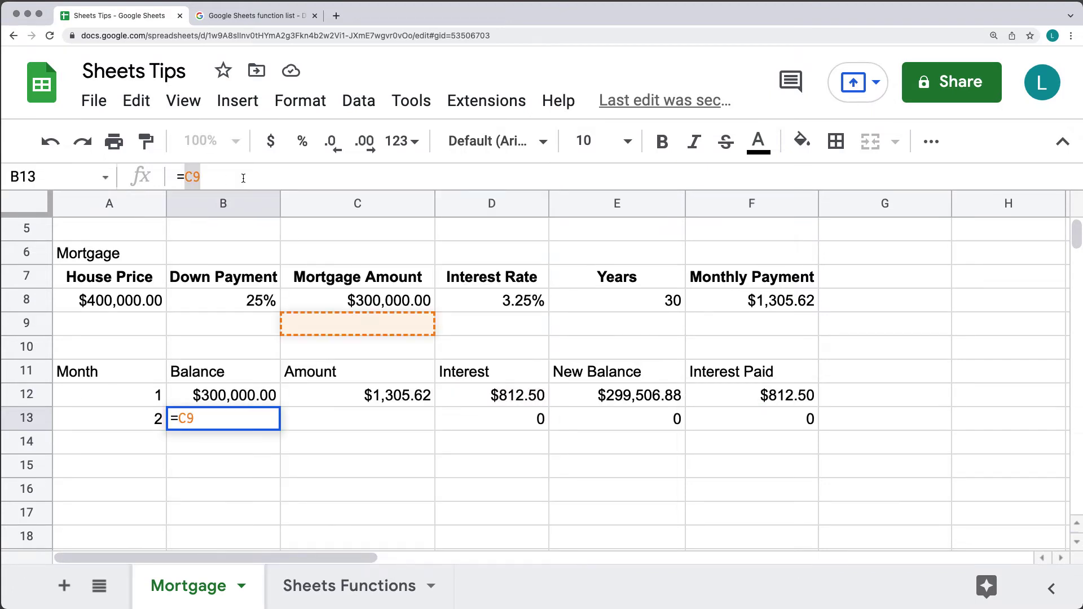
Step: Commit month 2's starting balance and lock C12's payment formula to =$F$8
key(Tab)
click(390, 400)
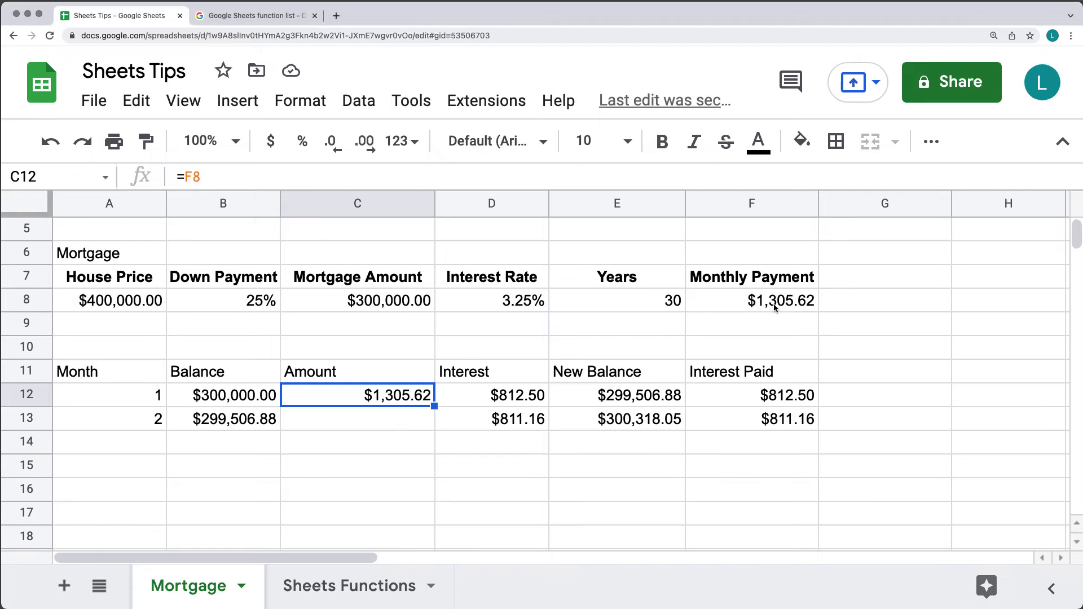
click(193, 177)
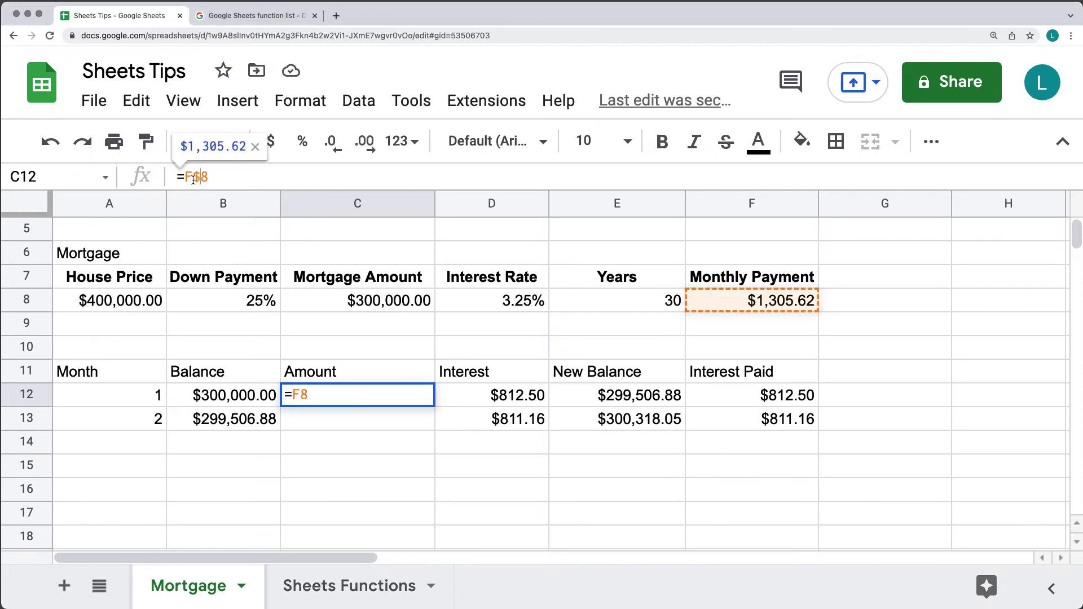
text($)
click(184, 177)
text($)
key(Return)
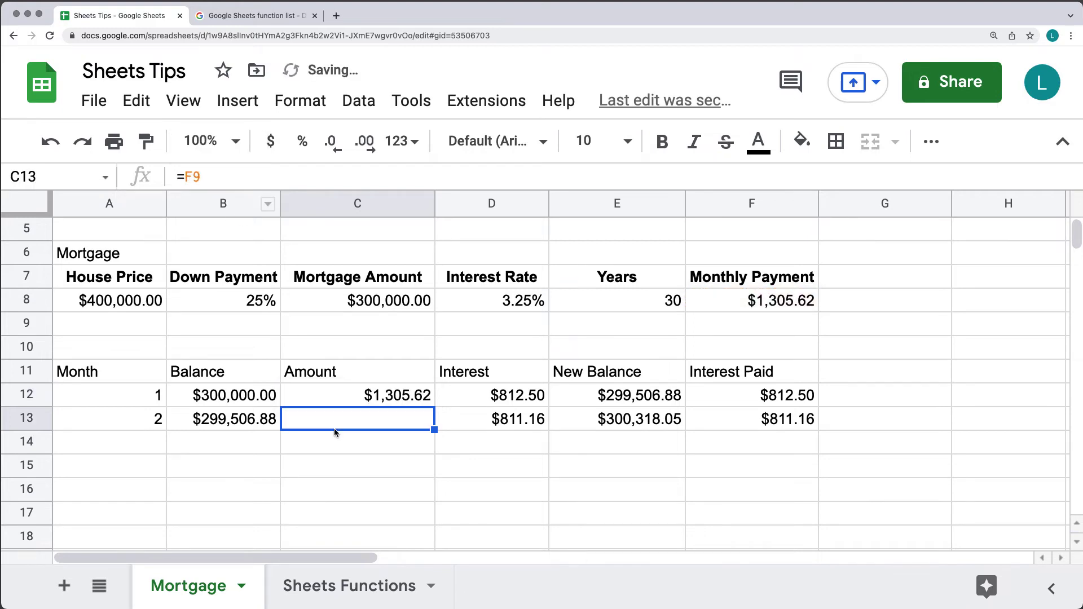
Step: Fill the $F$8 payment formula down into C13 and review F13's Interest Paid formula
click(340, 400)
drag(435, 407, 435, 421)
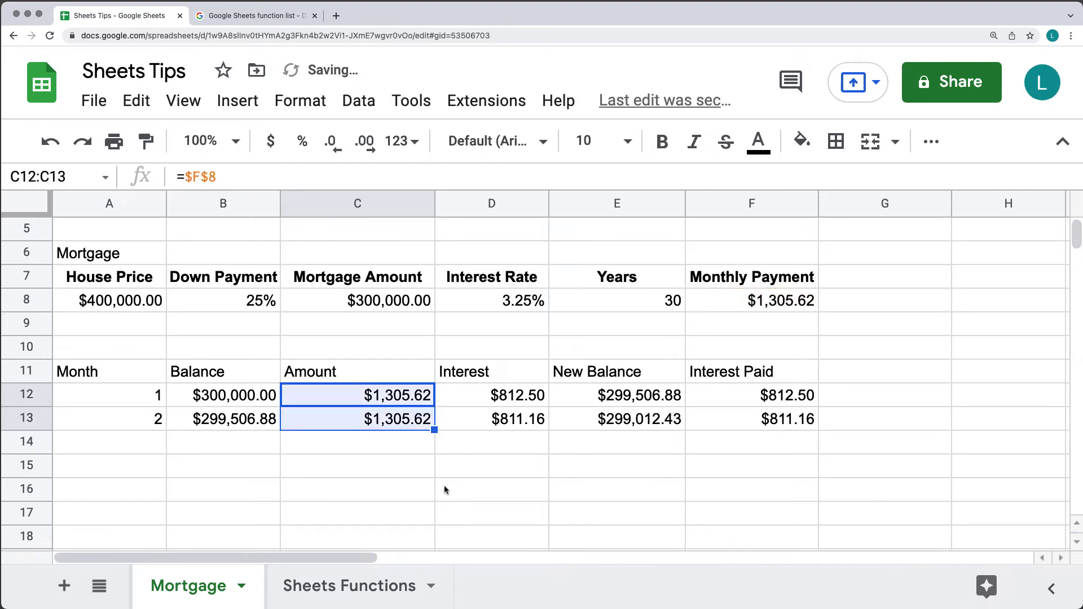
scroll(621, 395, down, 3)
click(718, 275)
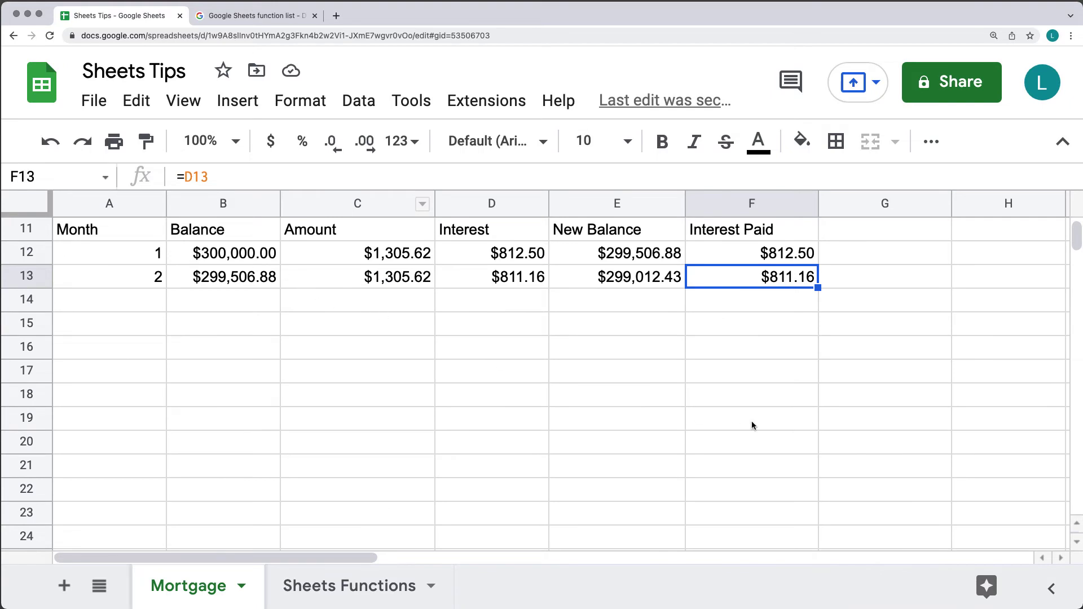
scroll(754, 422, up, 2)
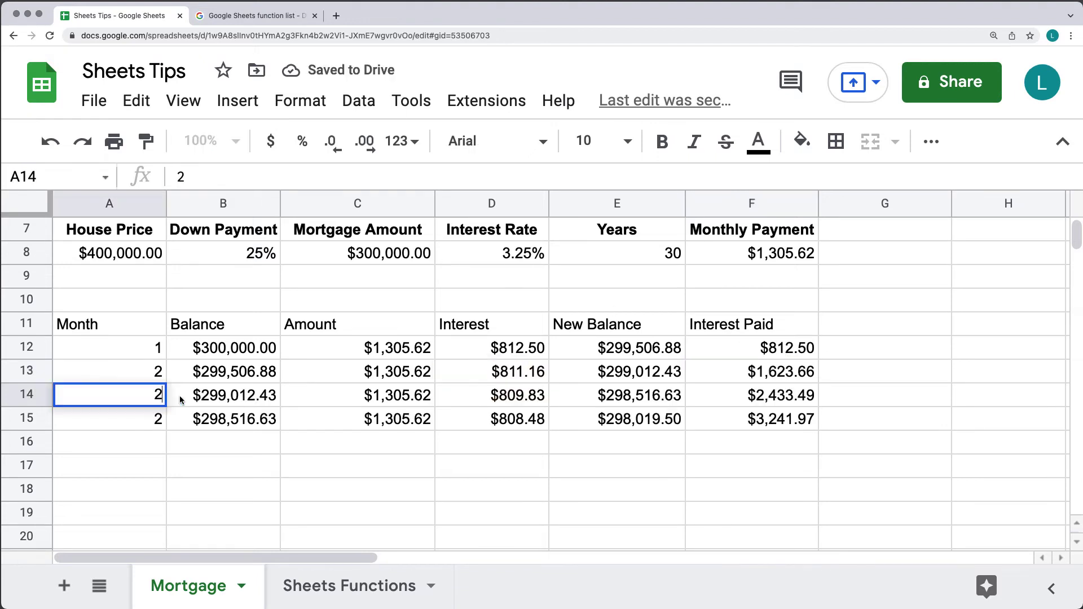
Step: Change the month number in A14 to 3
click(222, 398)
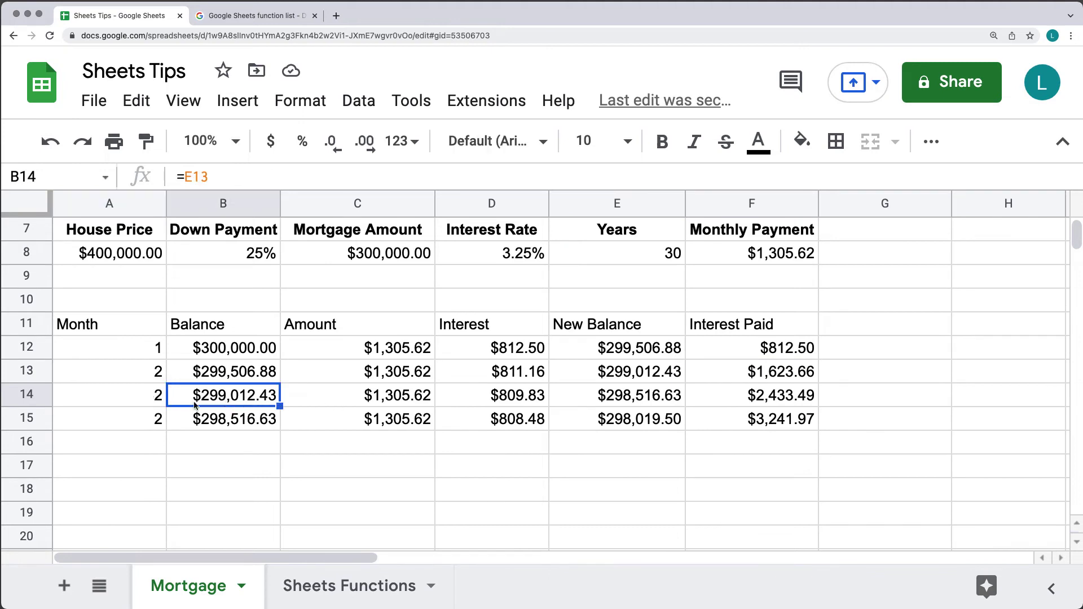
click(152, 397)
text(3)
click(218, 398)
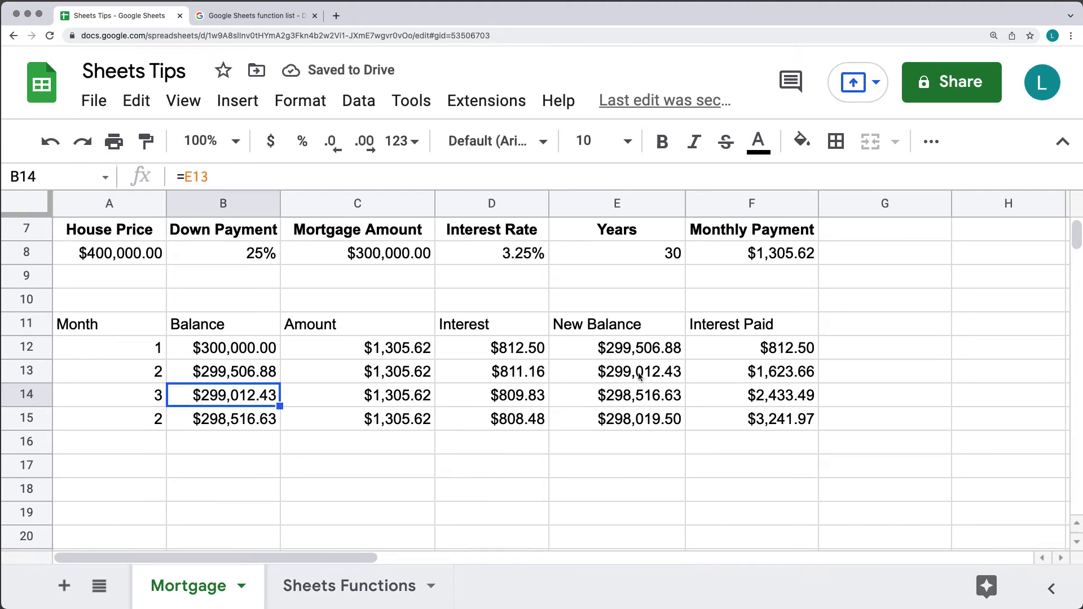
click(413, 402)
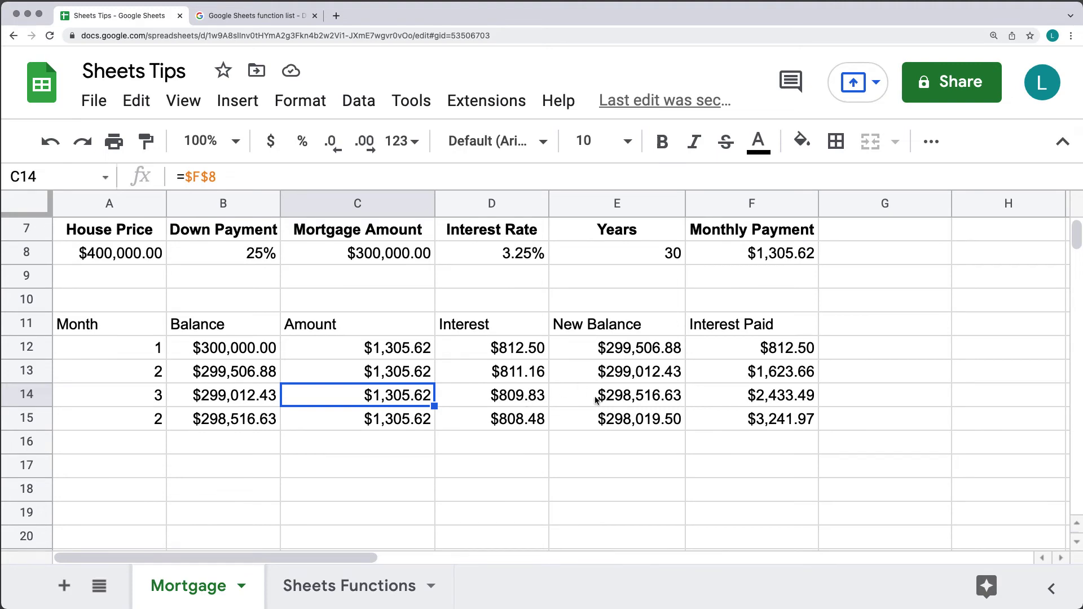
Step: Fill the month rows down the sheet to extend the schedule through row 132
drag(84, 394, 800, 474)
scroll(791, 455, up, 3)
drag(109, 277, 779, 538)
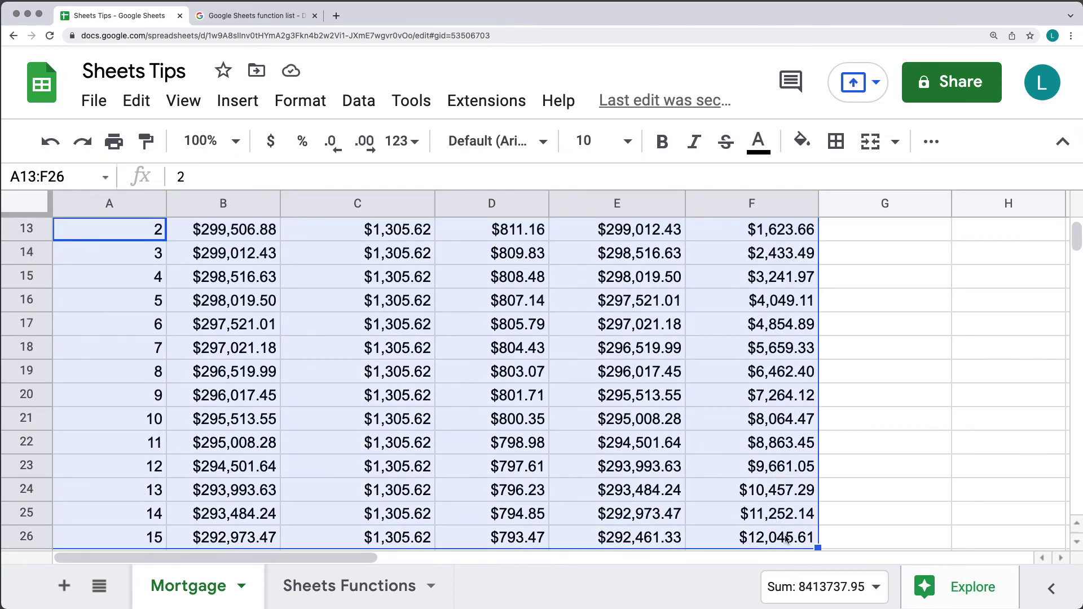
scroll(893, 505, down, 3)
drag(818, 337, 769, 482)
scroll(774, 445, down, 5)
scroll(767, 444, down, 10)
scroll(764, 442, down, 8)
scroll(766, 486, down, 7)
scroll(817, 523, down, 3)
drag(819, 477, 789, 366)
scroll(811, 474, down, 2)
drag(133, 326, 745, 326)
Step: Clear the month 121 row and make the month 120 row bold
key(Delete)
click(624, 395)
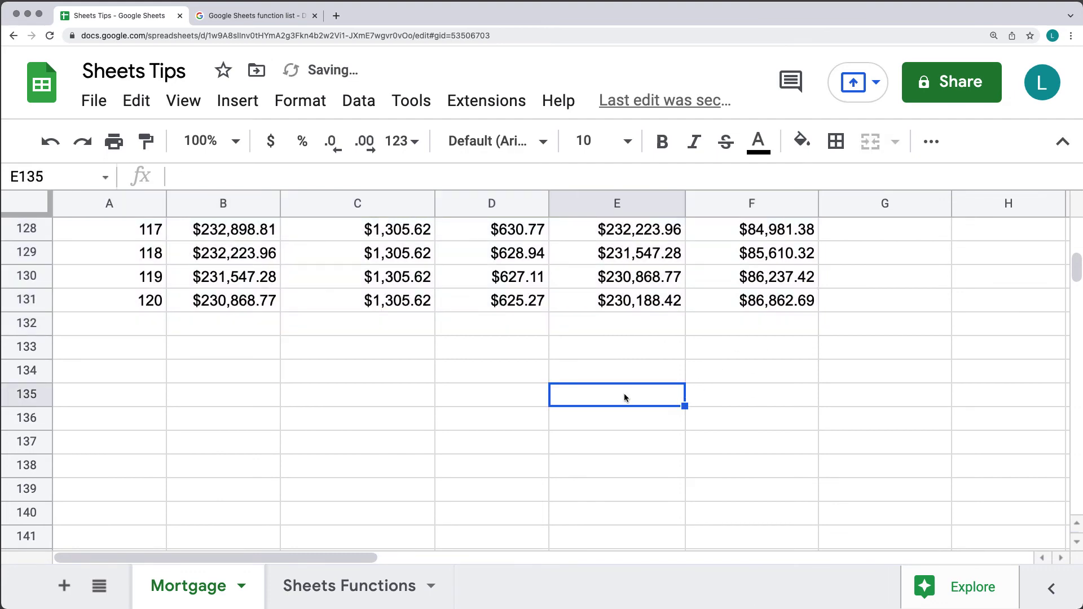
click(14, 306)
click(662, 141)
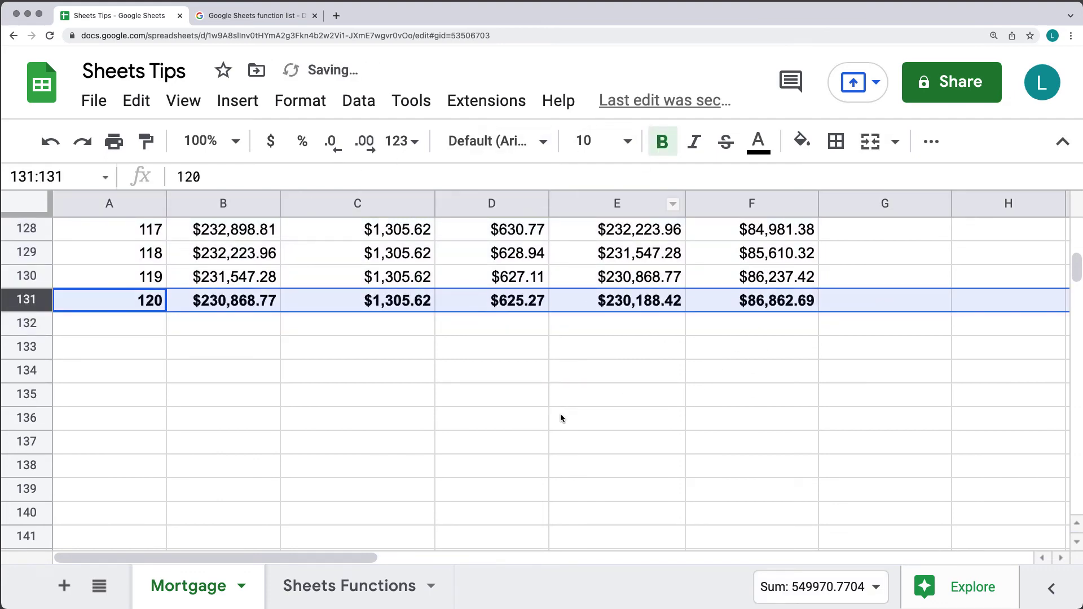
scroll(560, 414, up, 4)
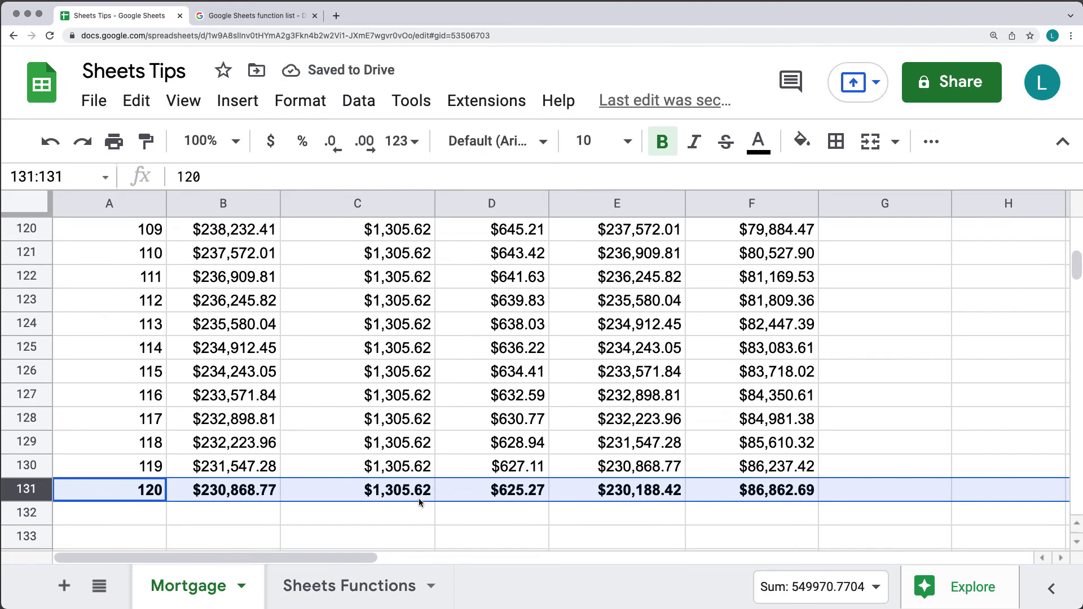
click(751, 498)
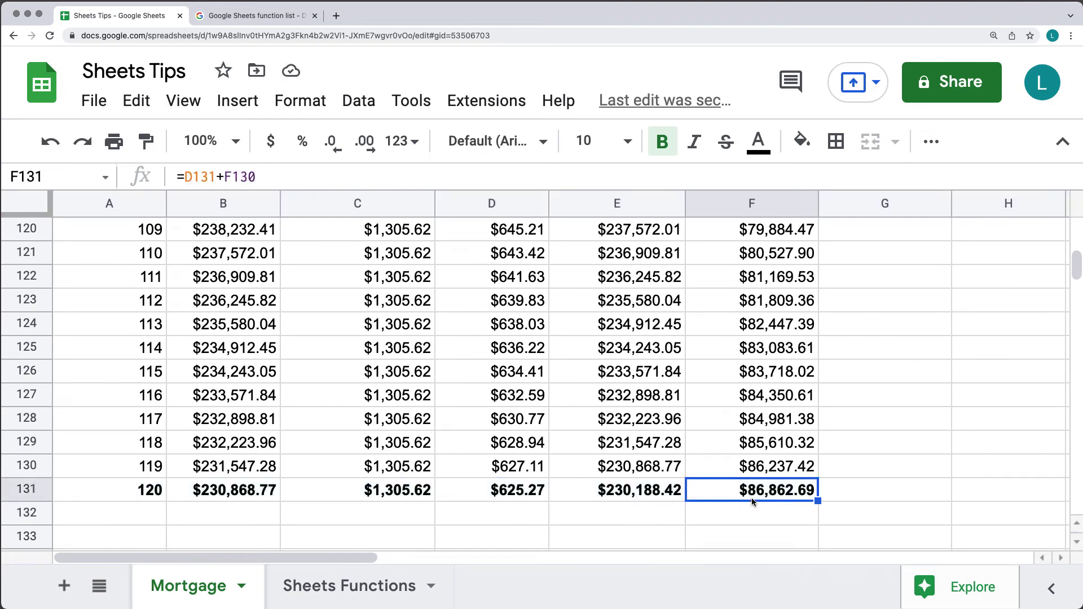
click(626, 498)
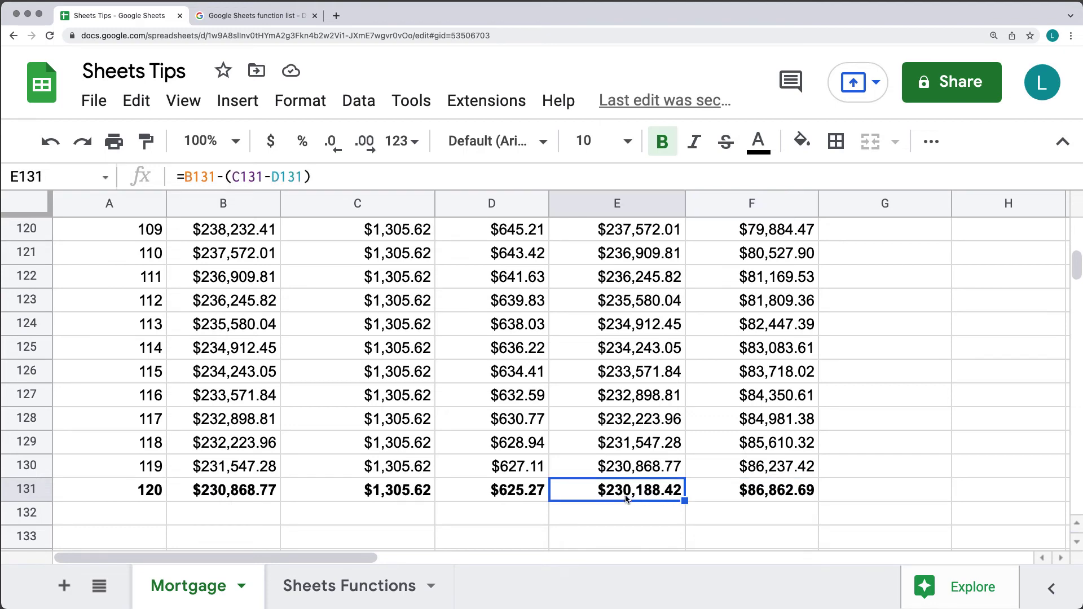
scroll(622, 496, up, 20)
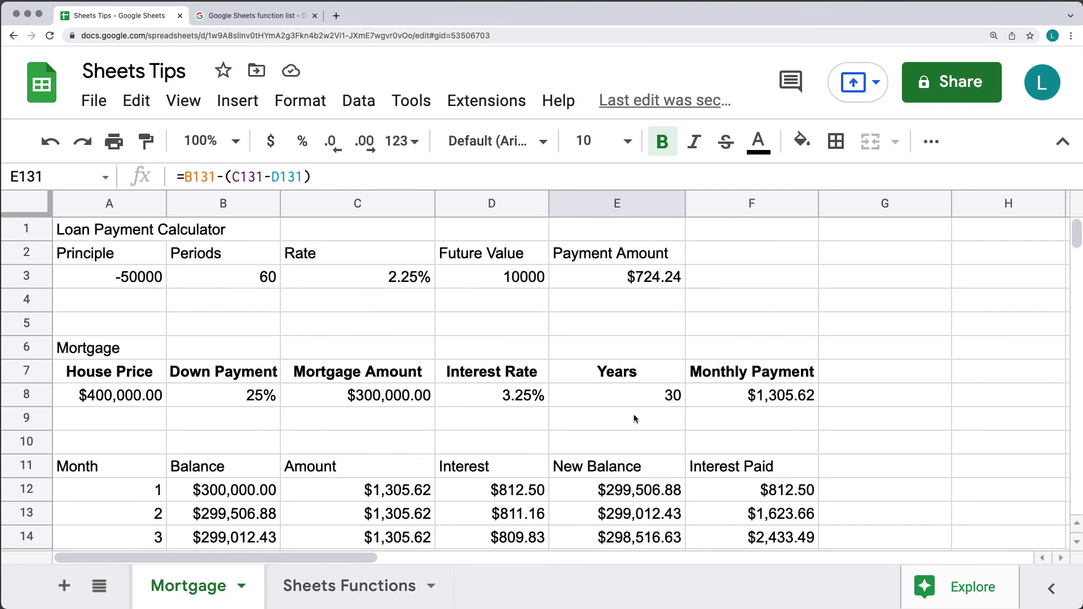
click(673, 397)
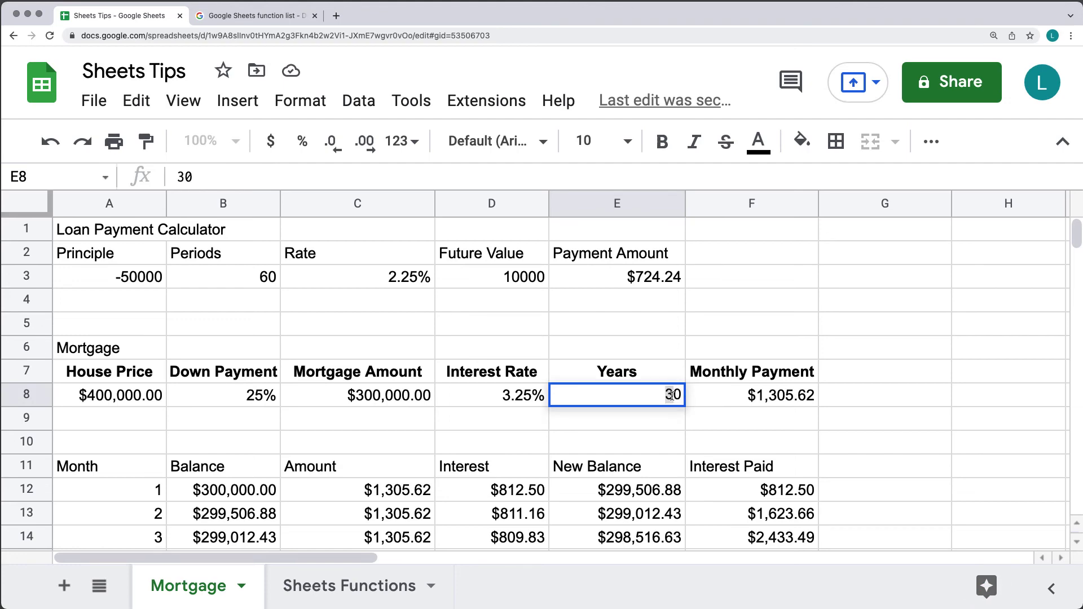
double_click(671, 395)
text(10)
click(890, 401)
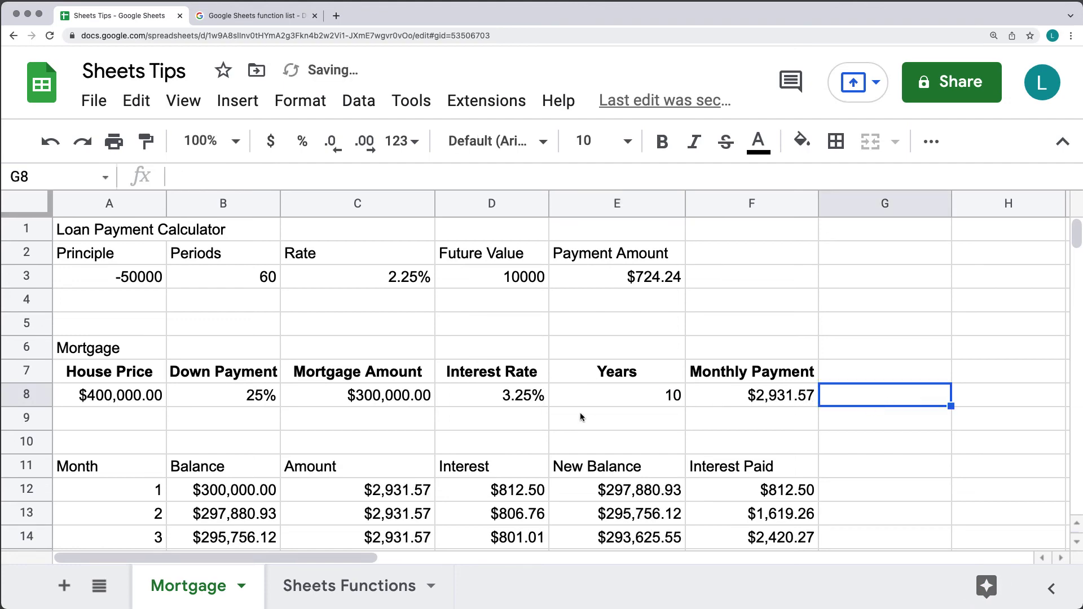
scroll(588, 412, down, 20)
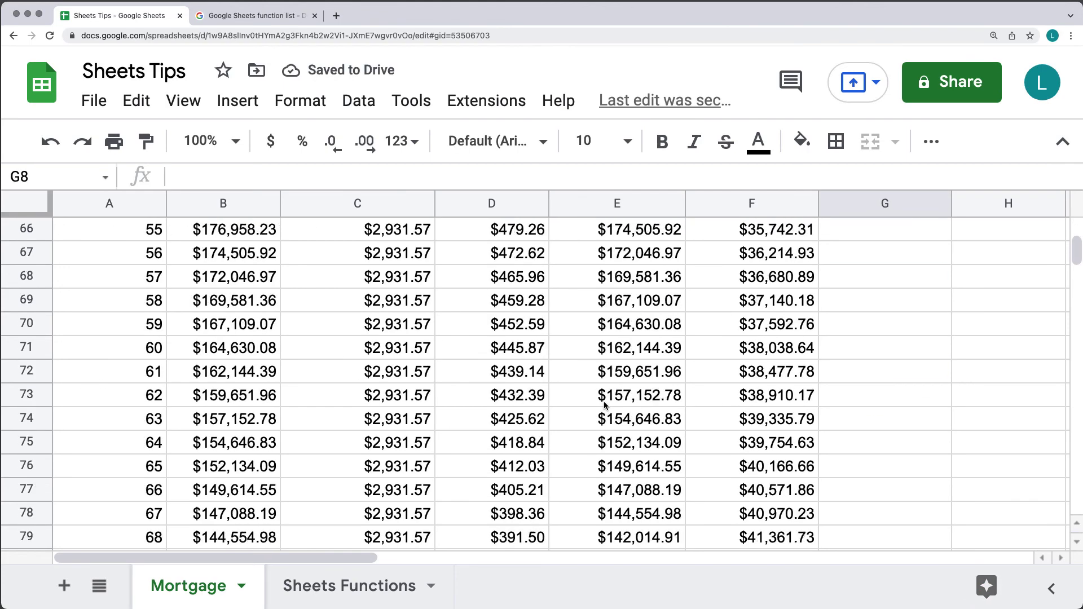
scroll(604, 405, down, 10)
scroll(604, 405, up, 6)
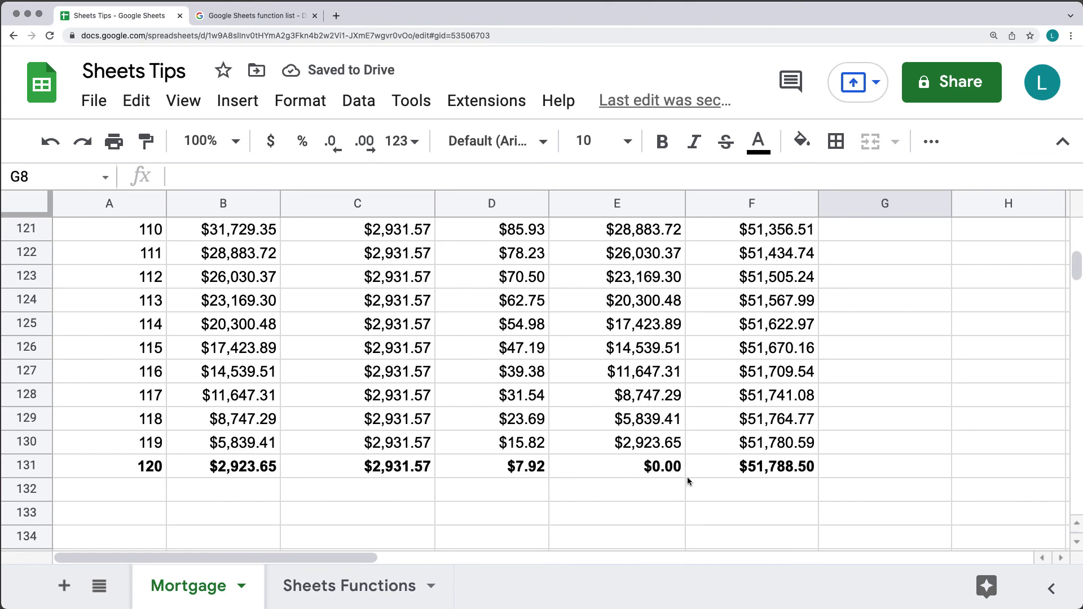
click(643, 470)
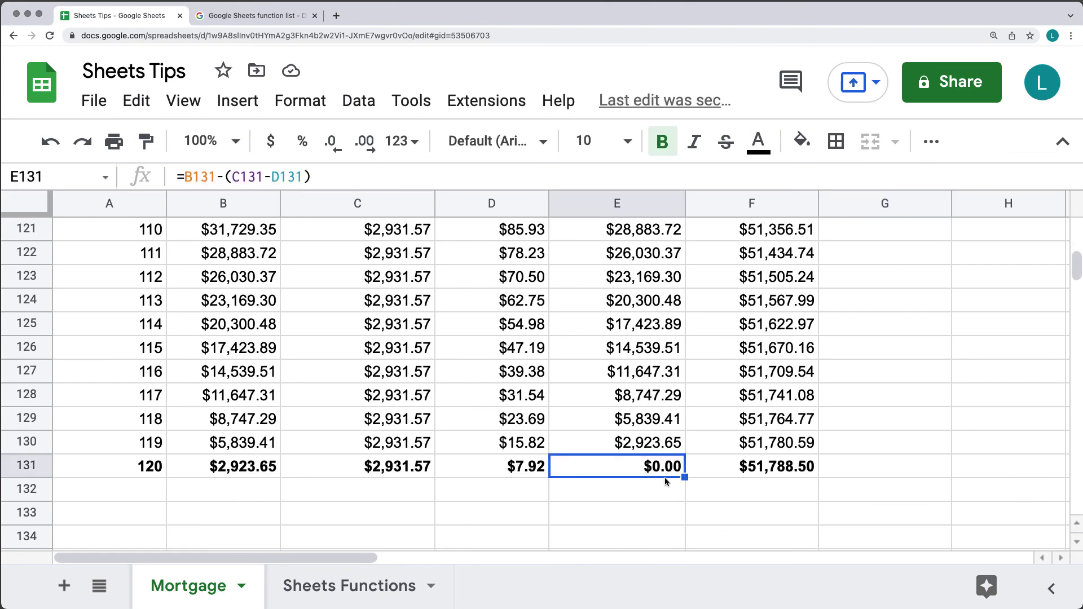
click(387, 473)
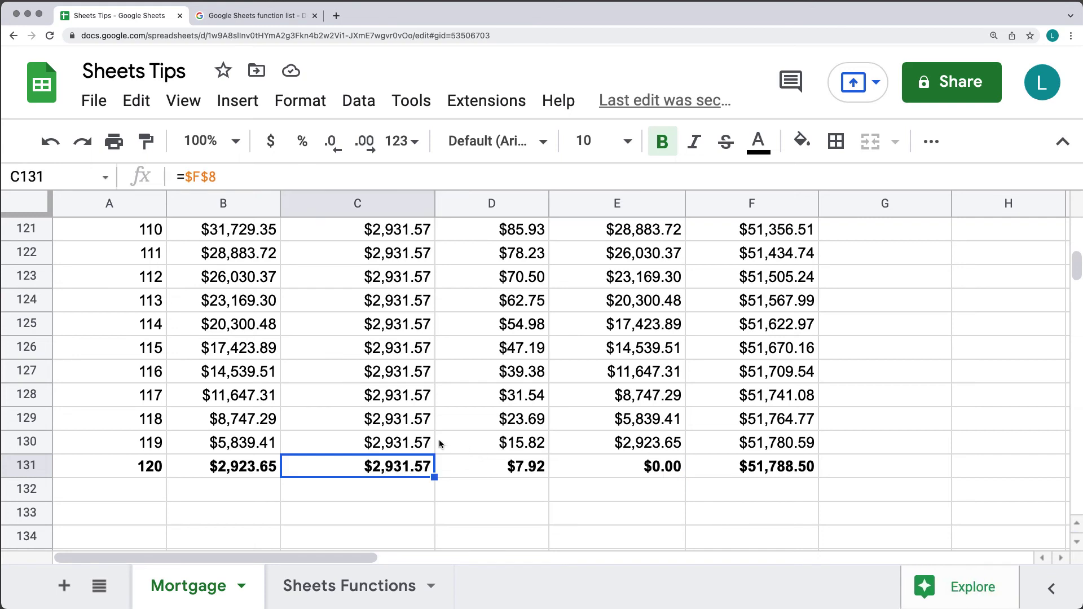
click(486, 463)
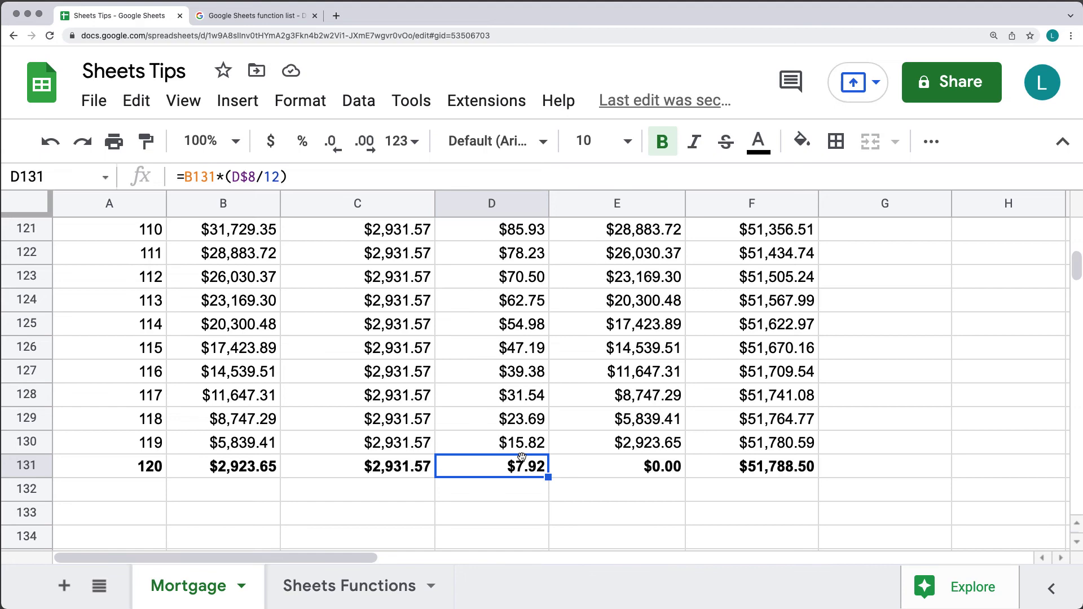
click(758, 468)
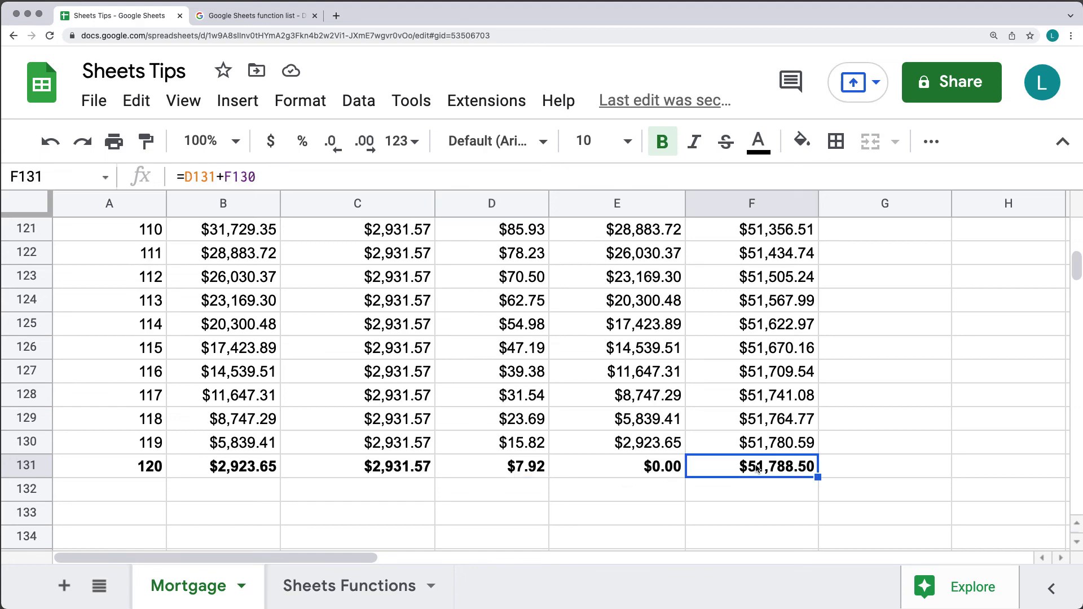
scroll(551, 419, up, 20)
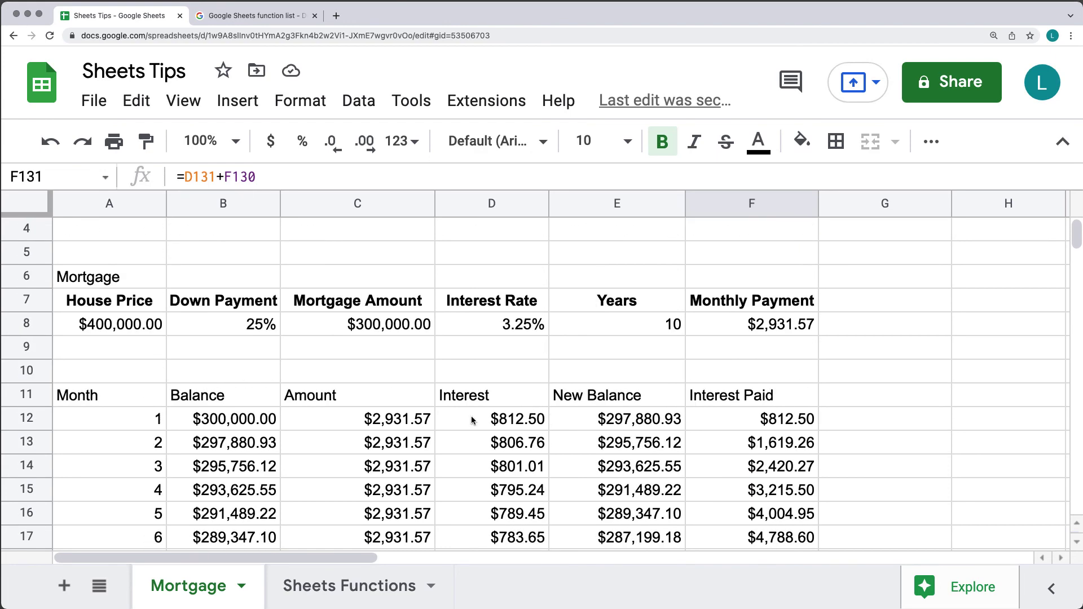
Step: Make row 11's headers, Month through Interest Paid, bold and center-aligned
click(35, 398)
click(653, 147)
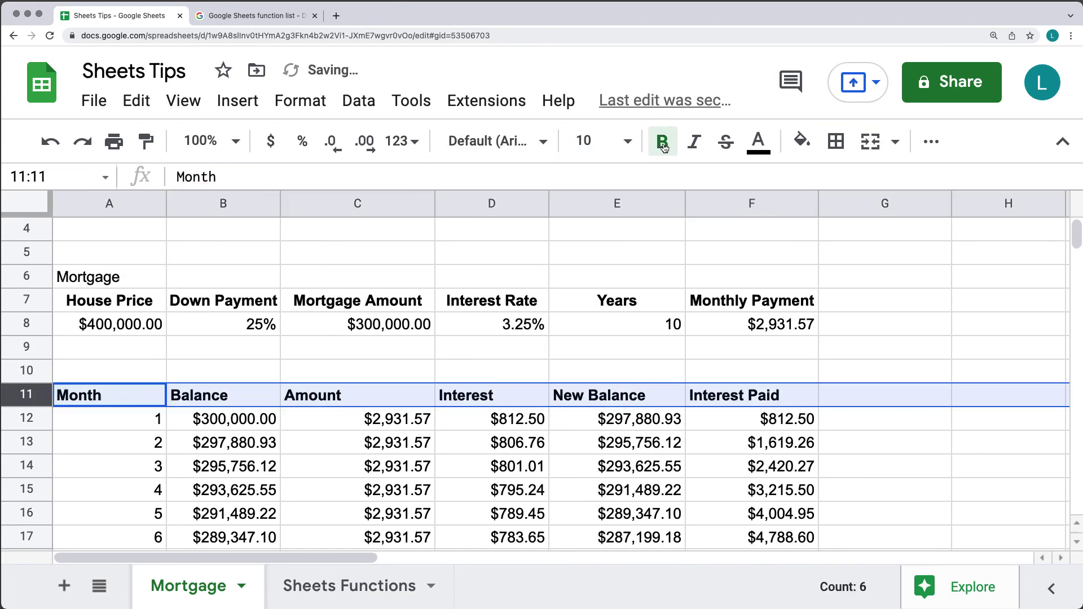
click(931, 141)
click(599, 184)
click(617, 222)
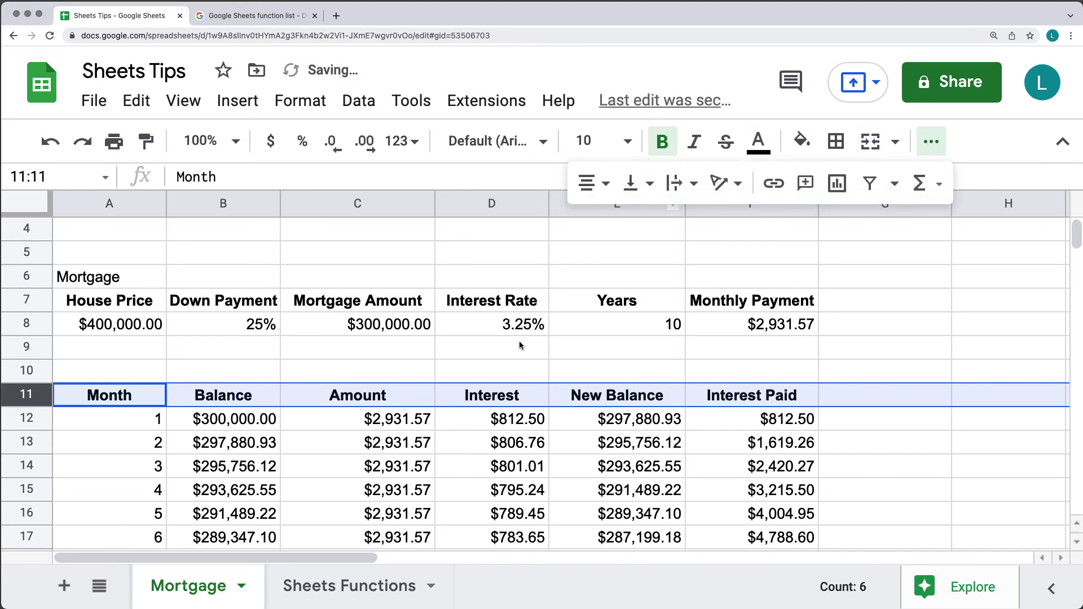
click(511, 351)
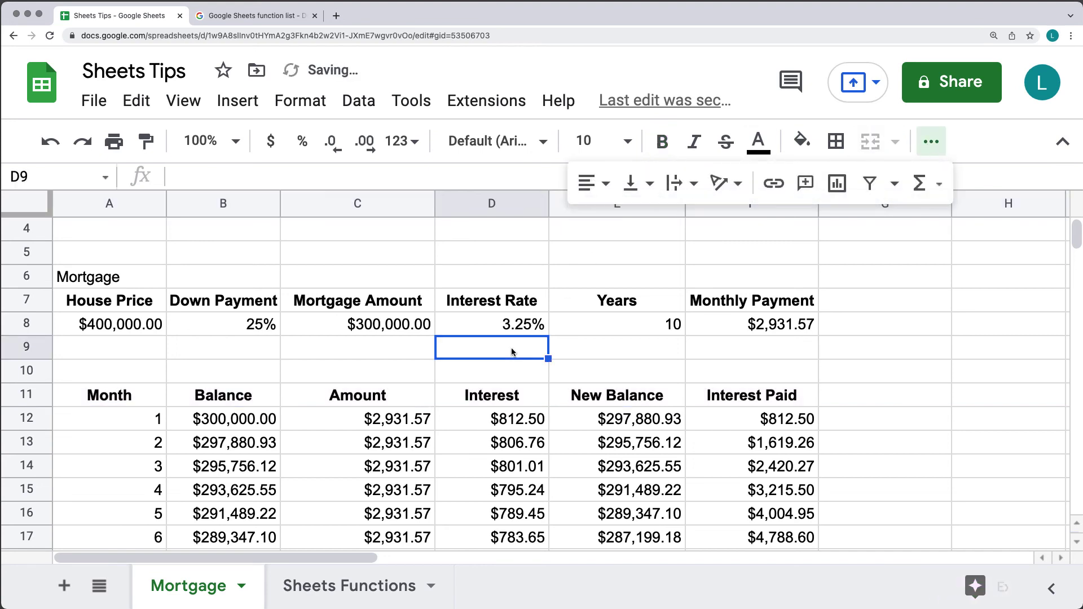
click(116, 326)
Step: Change the house price to $800,000 and the interest rate to 2.25%
click(180, 178)
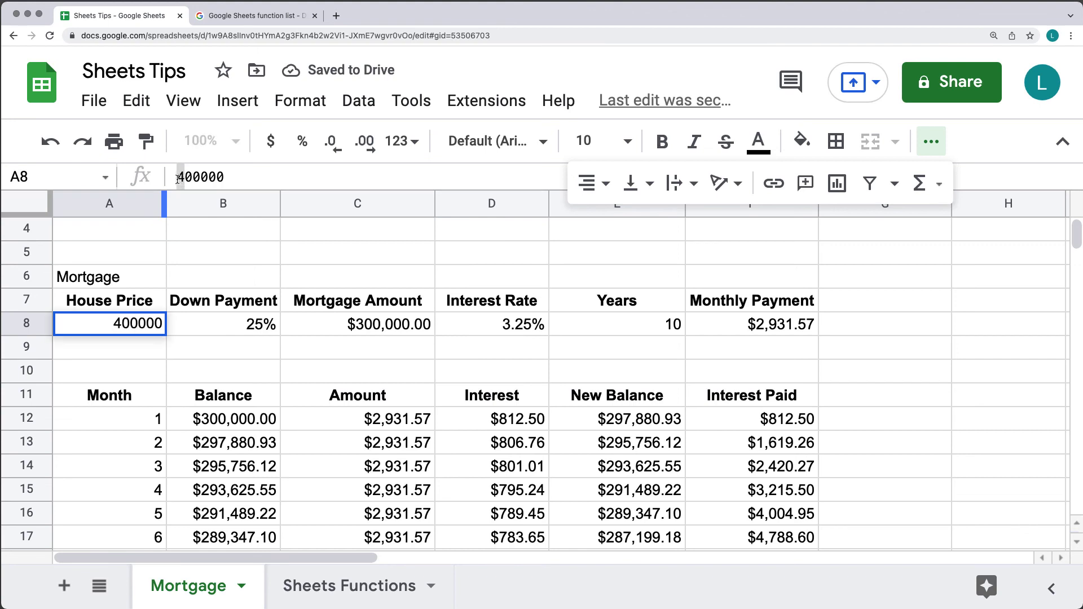
text(8)
click(226, 355)
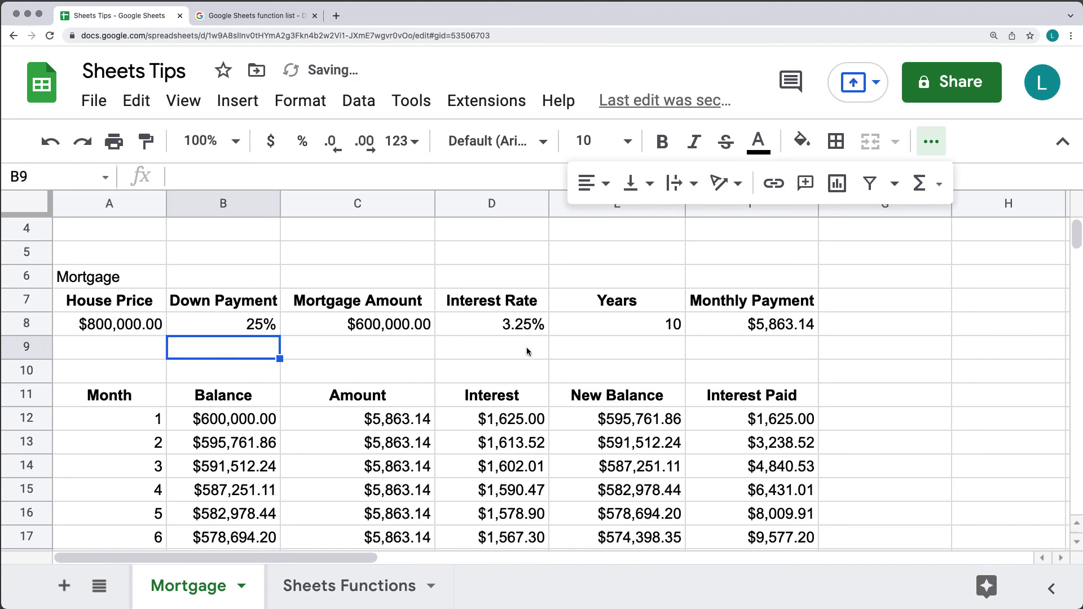
click(517, 326)
double_click(507, 324)
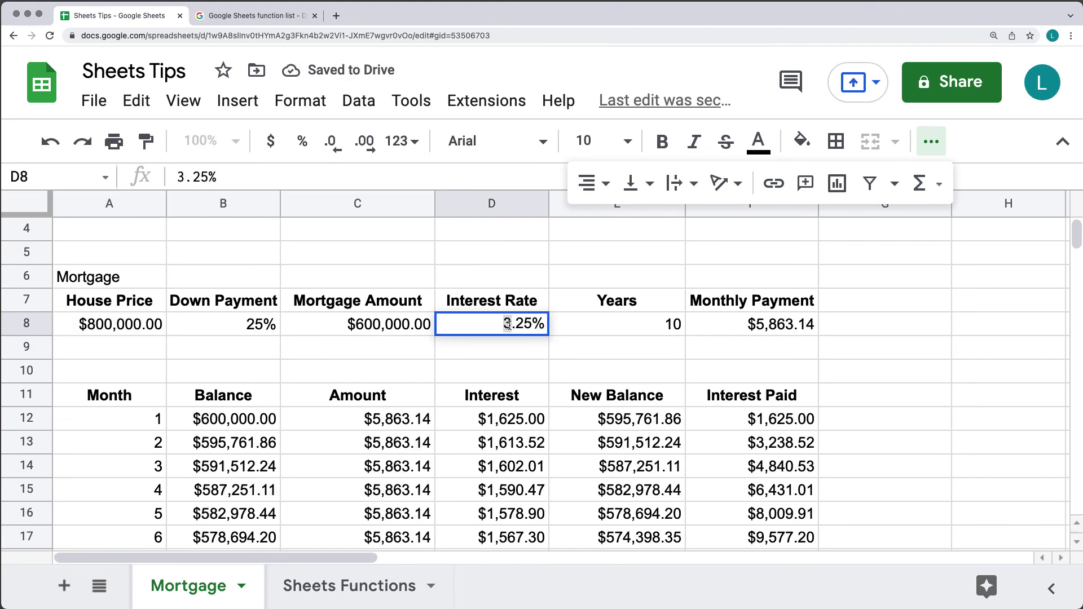
text(2)
click(501, 371)
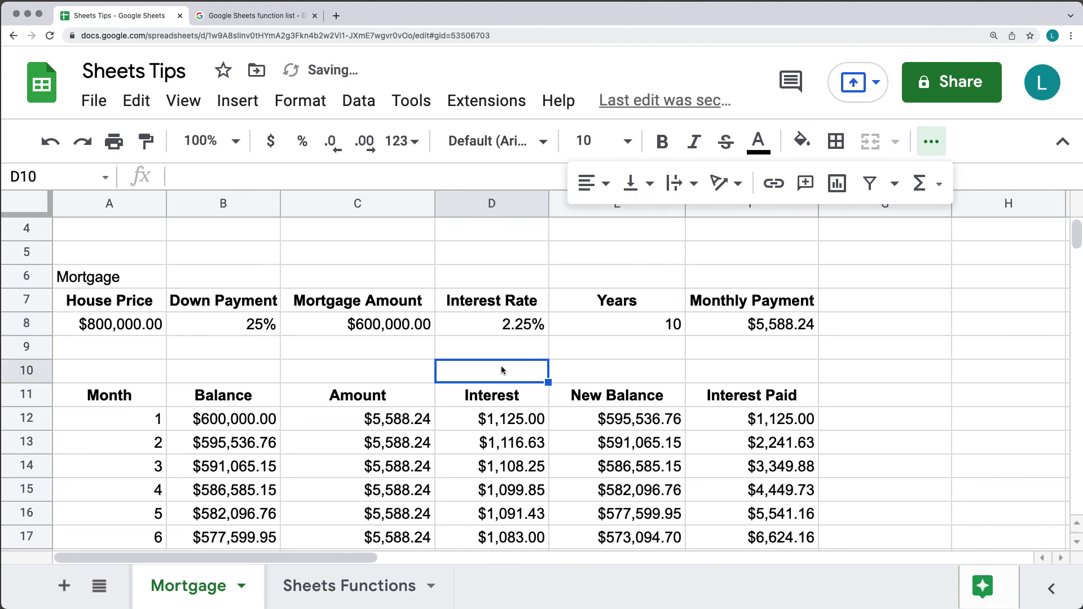
Step: Set the loan term to 30 years, giving a $2,293.48 monthly payment
click(768, 328)
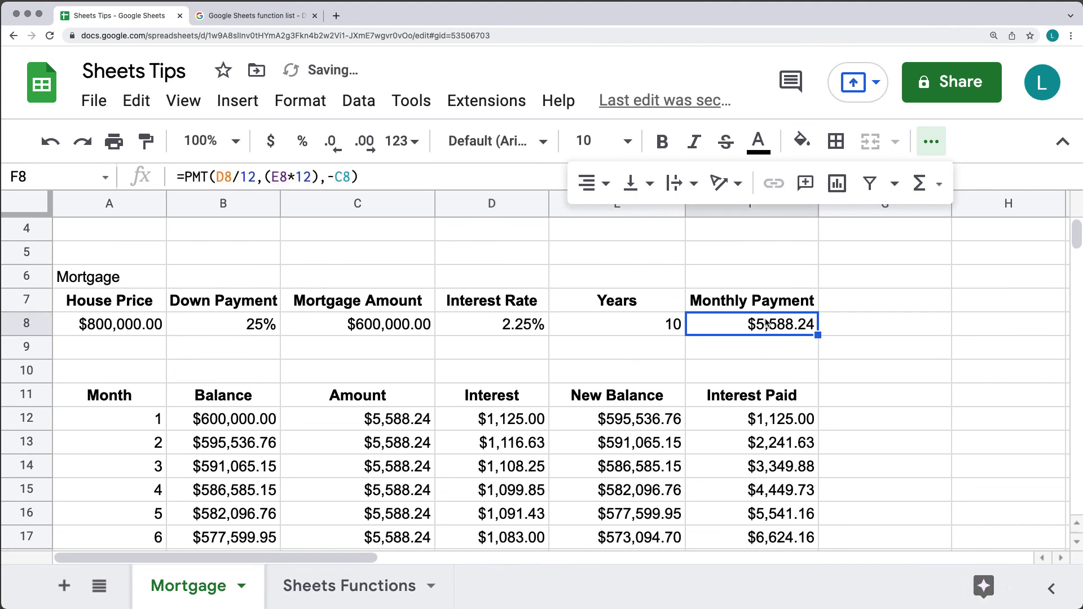
click(669, 326)
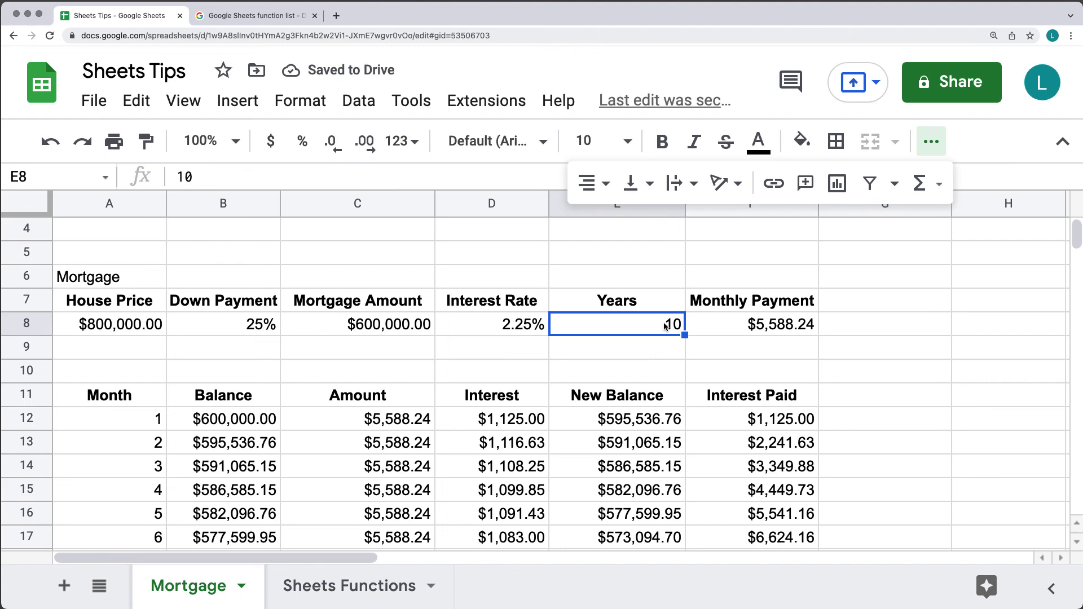
double_click(670, 323)
text(3)
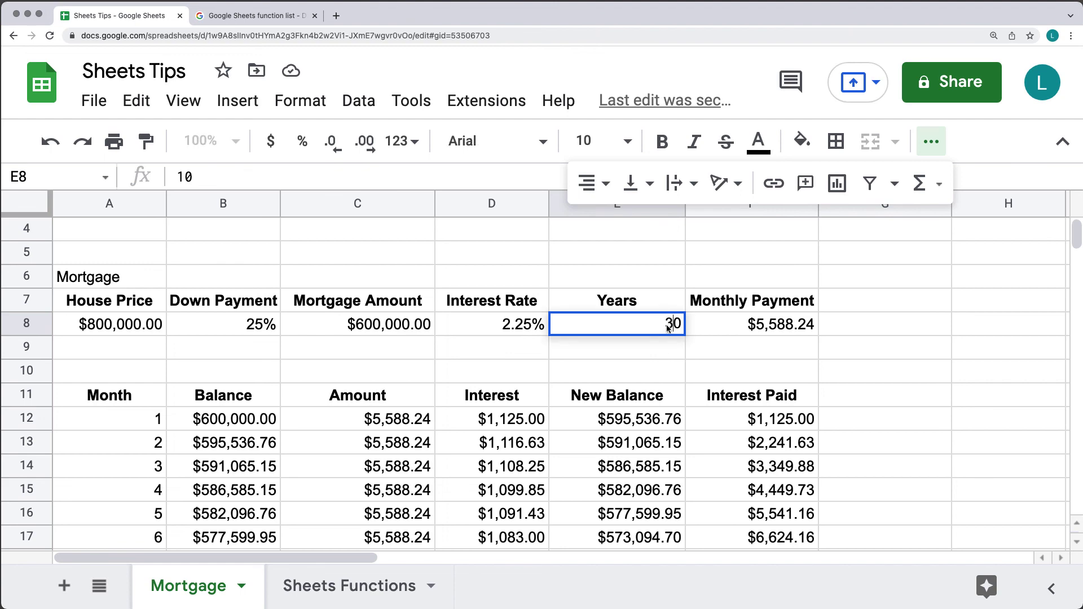
key(Return)
Step: Review month 120's $442,920.03 balance and interest total in row 131, then return to the top
scroll(623, 358, down, 20)
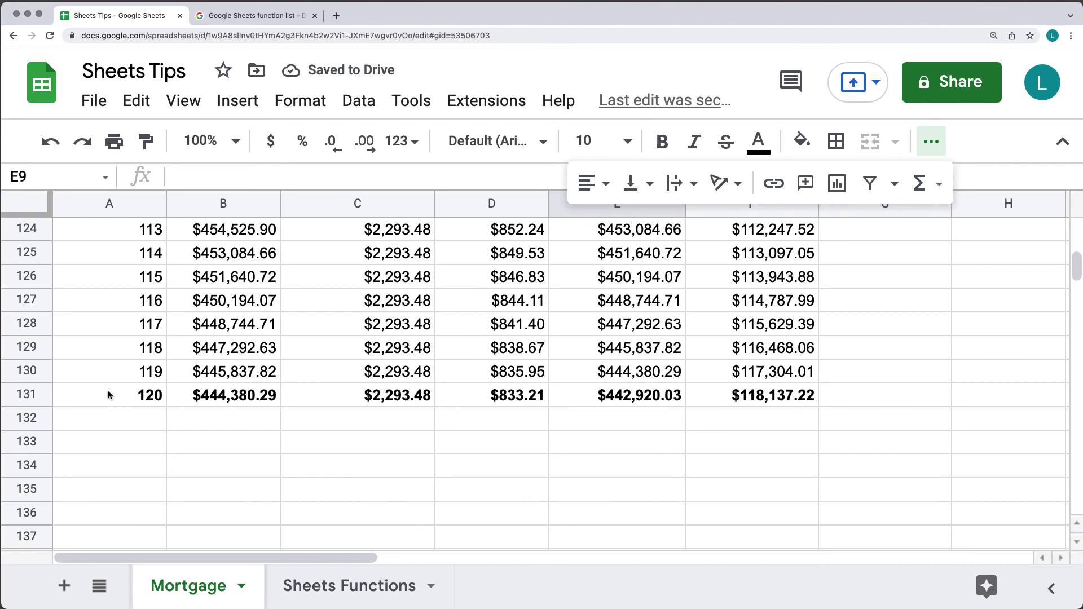
click(193, 398)
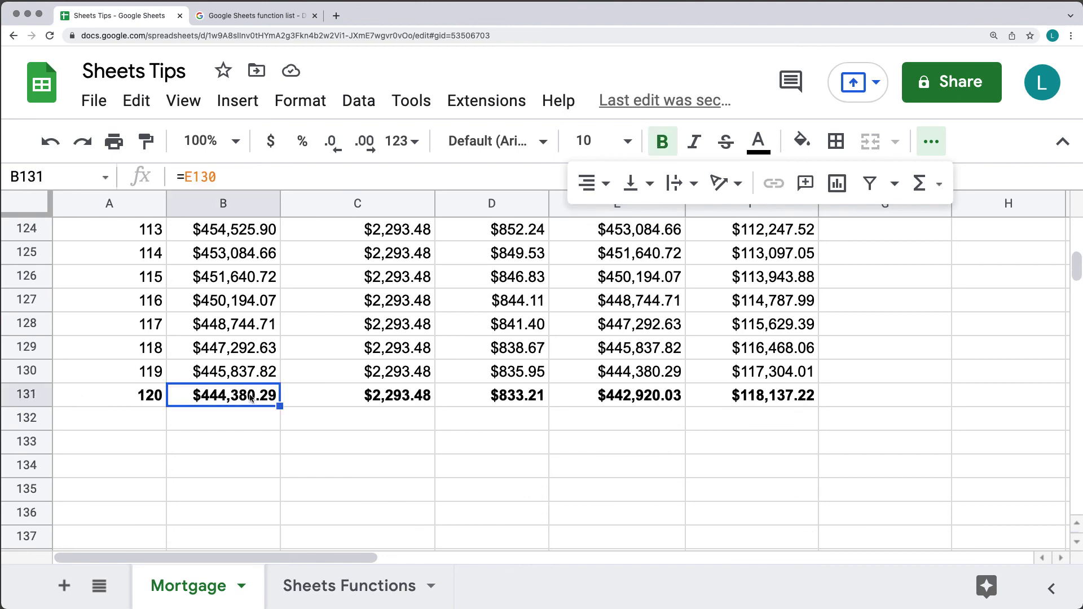
click(762, 401)
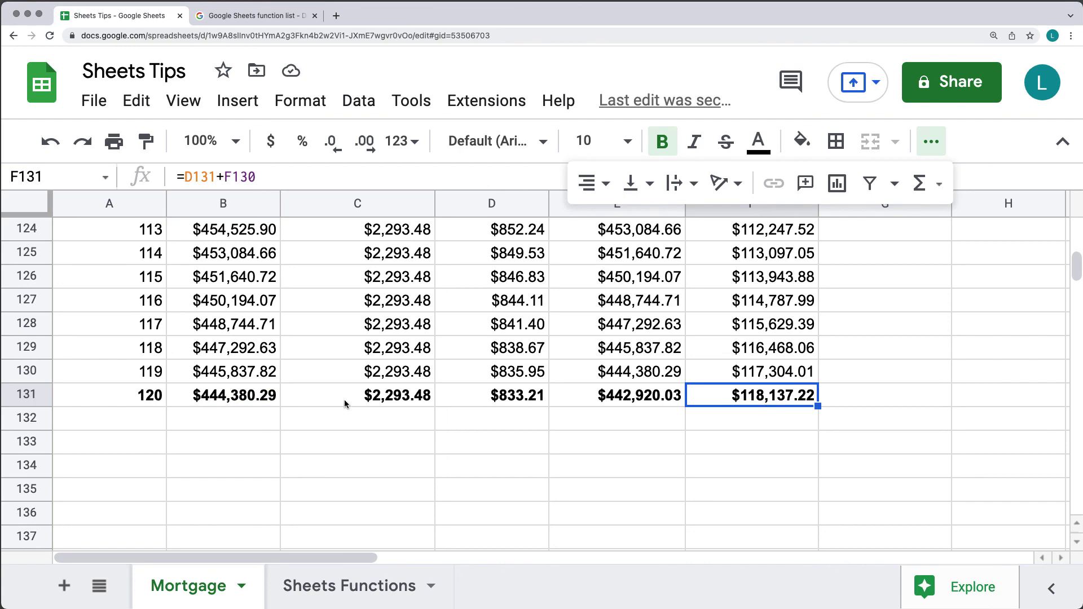
click(371, 399)
scroll(560, 412, up, 20)
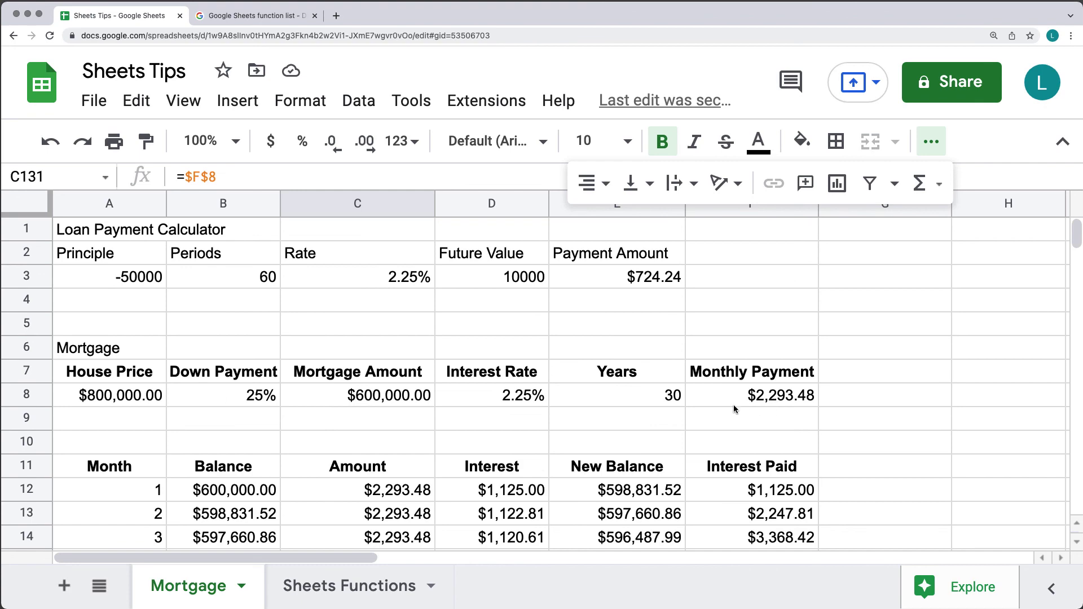
click(922, 149)
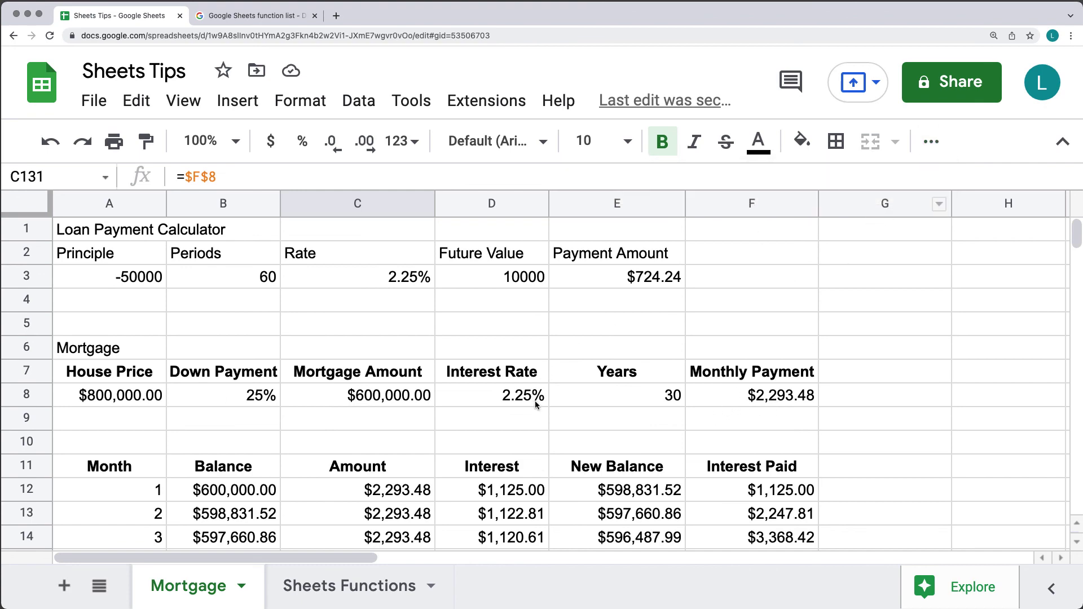
scroll(695, 399, down, 3)
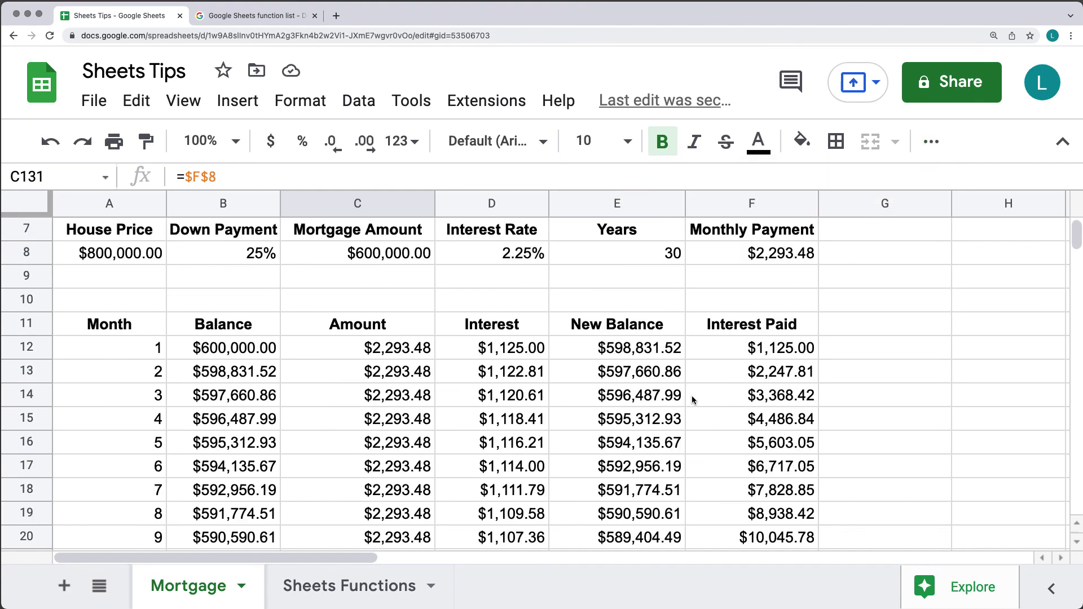
scroll(694, 397, up, 3)
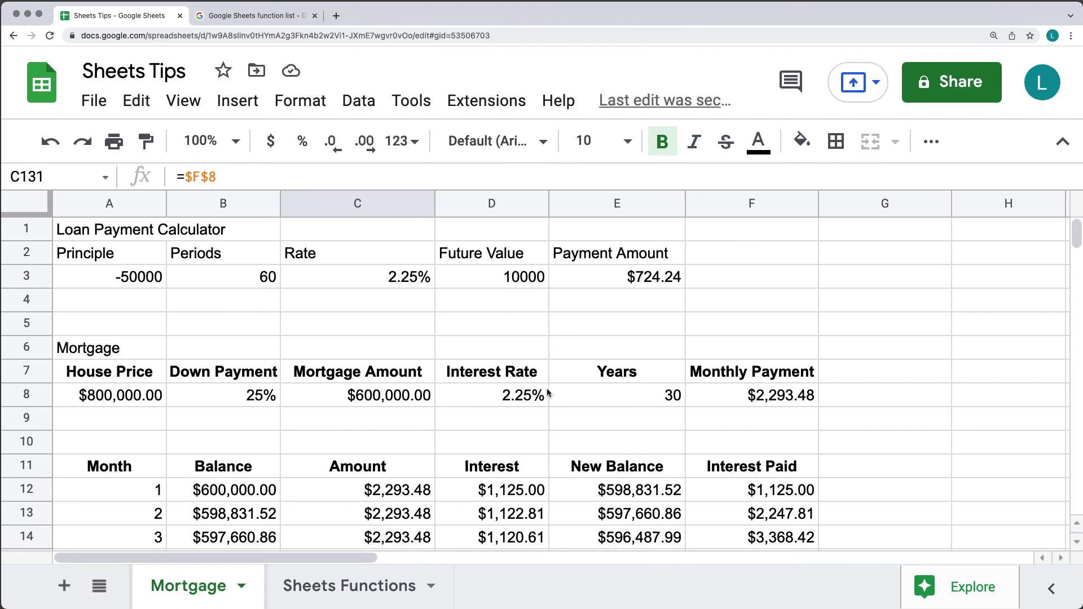